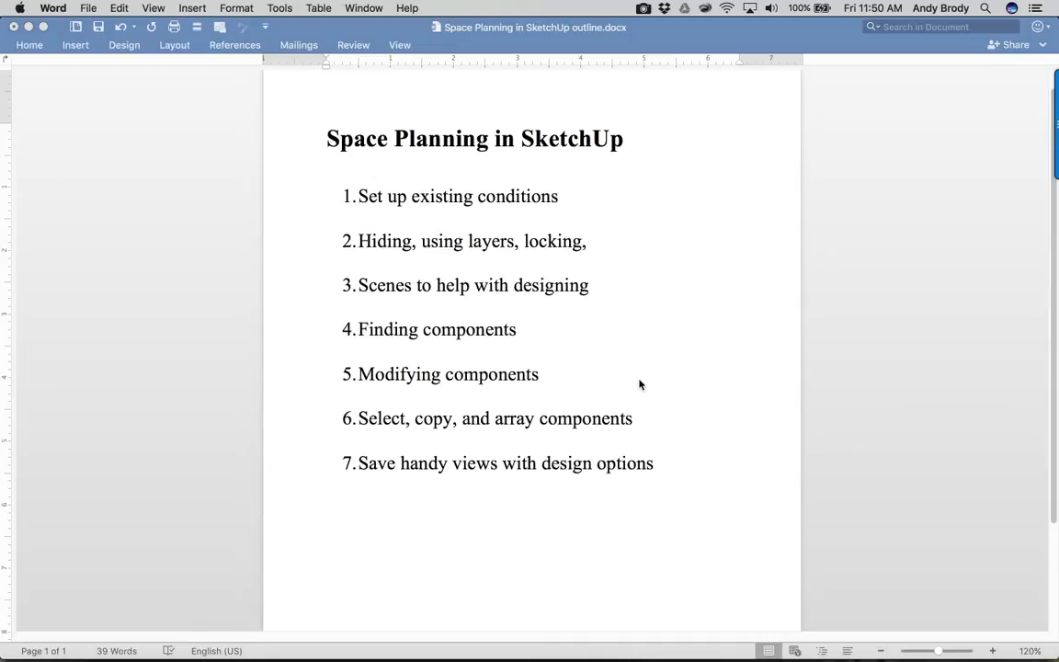
Switch to SketchUp and select the roof face of the building.
{"action": "mouse_move", "coordinate": [539, 653]}
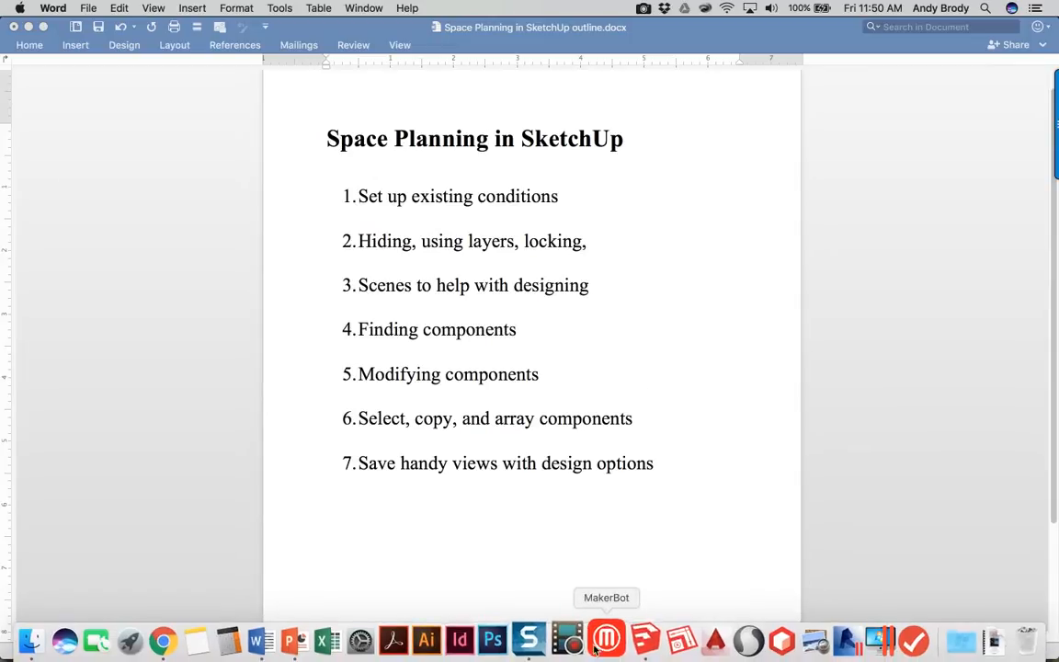
{"action": "left_click", "coordinate": [637, 644]}
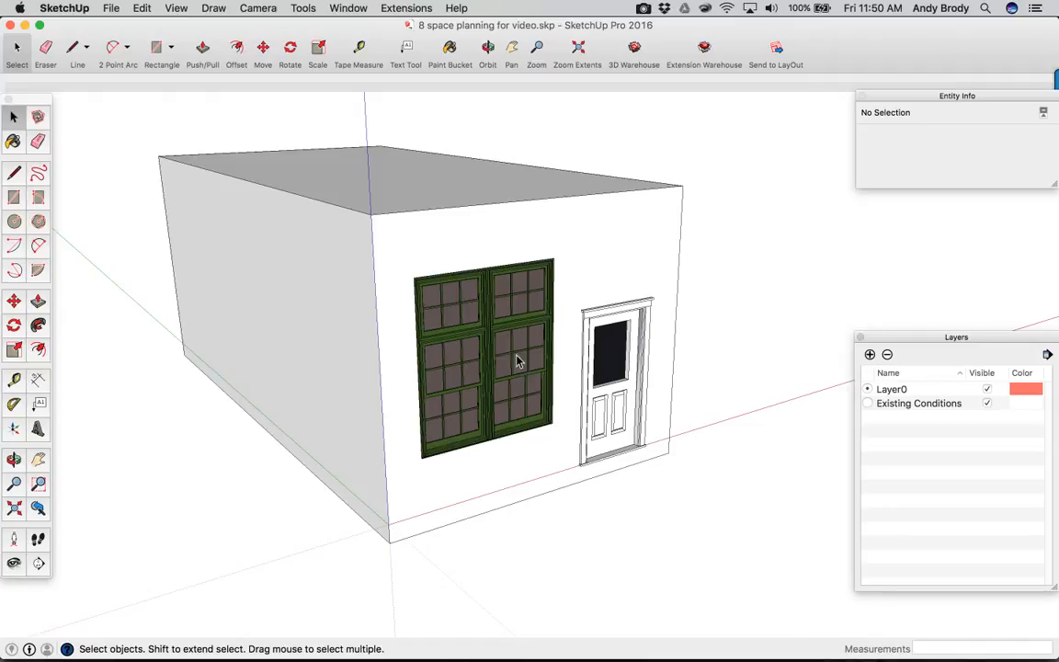
{"action": "middle_click_drag", "start_coordinate": [417, 314], "coordinate": [440, 347]}
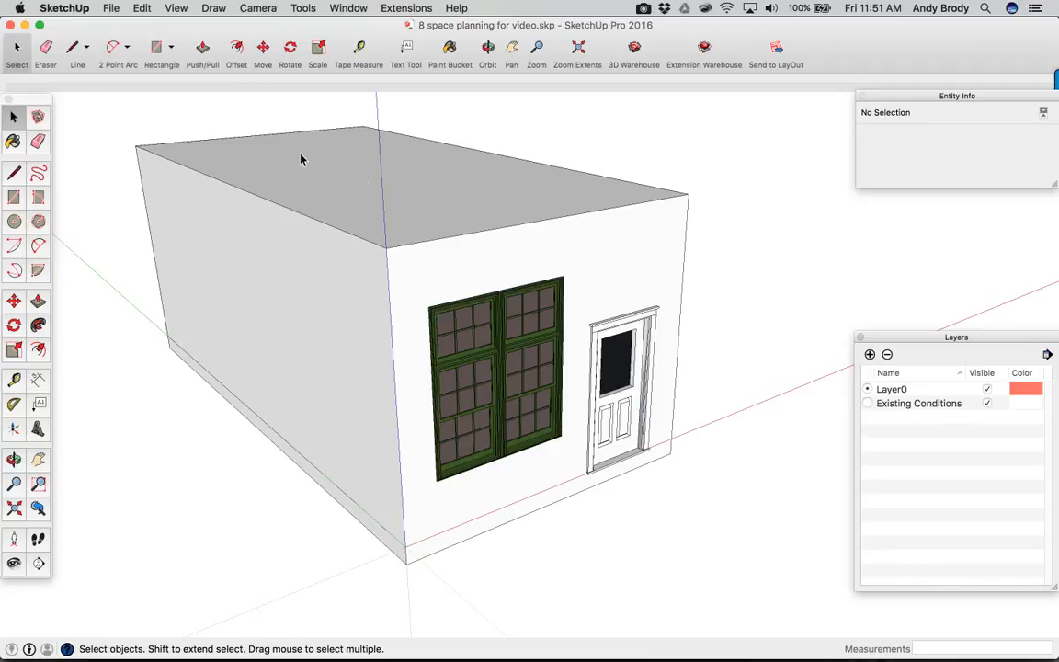
{"action": "left_click", "coordinate": [345, 174]}
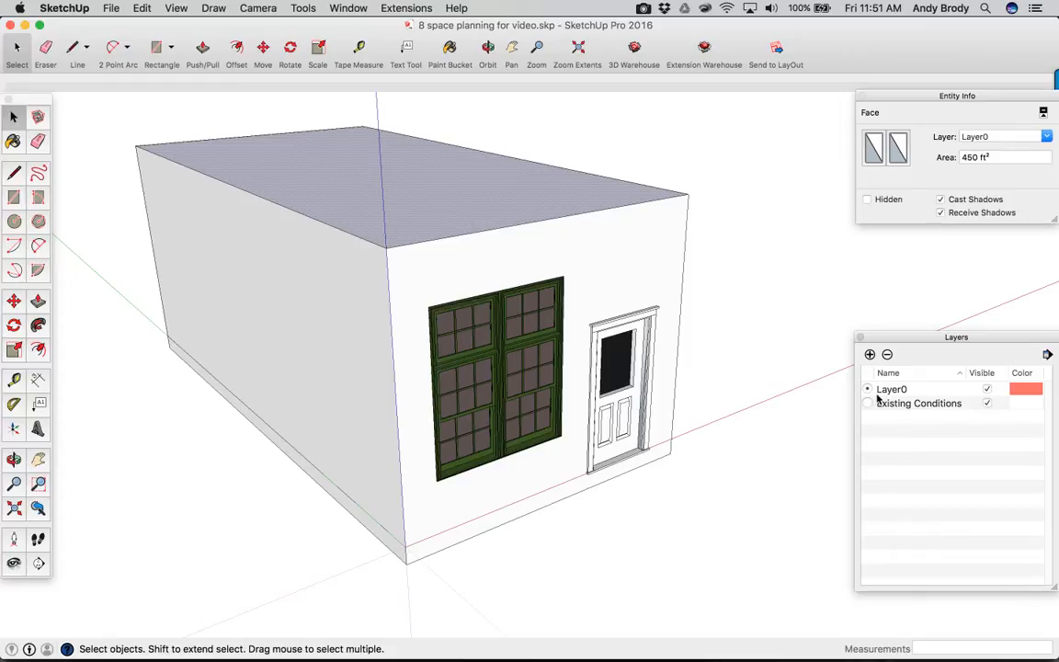
Collapse the Layers and Entity Info windows and expand them again.
{"action": "double_click", "coordinate": [918, 342]}
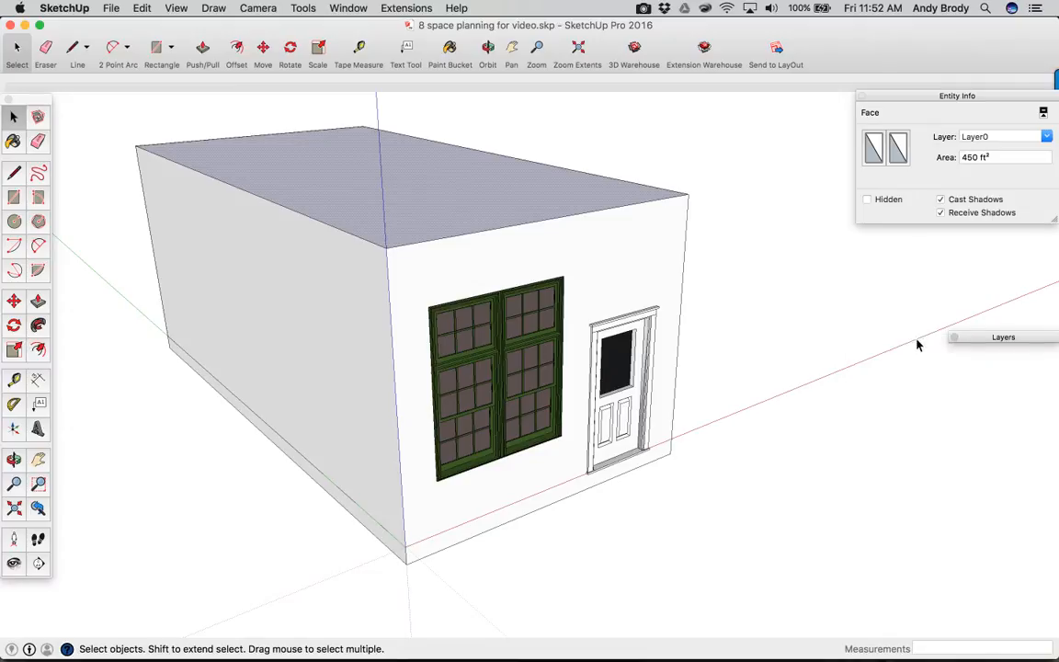
{"action": "double_click", "coordinate": [926, 98]}
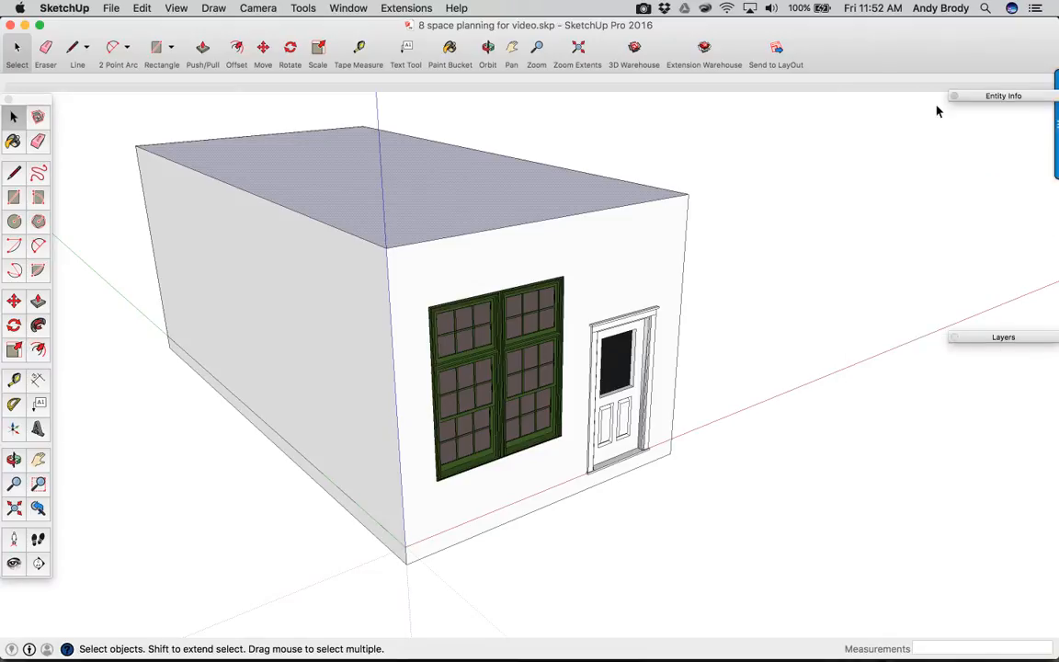
{"action": "double_click", "coordinate": [986, 97]}
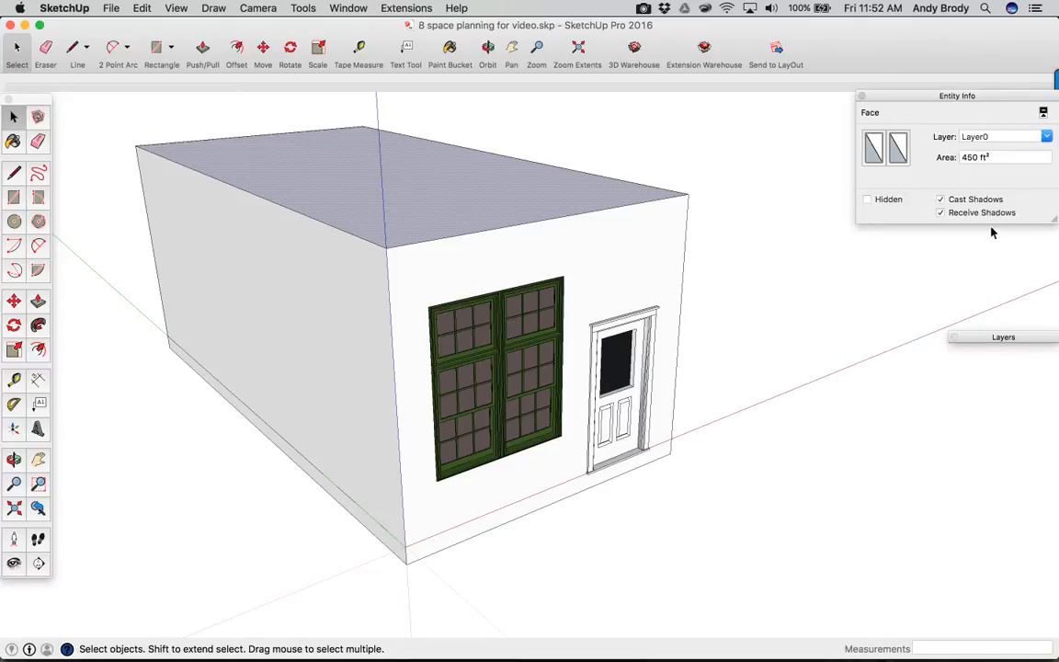
{"action": "double_click", "coordinate": [984, 339]}
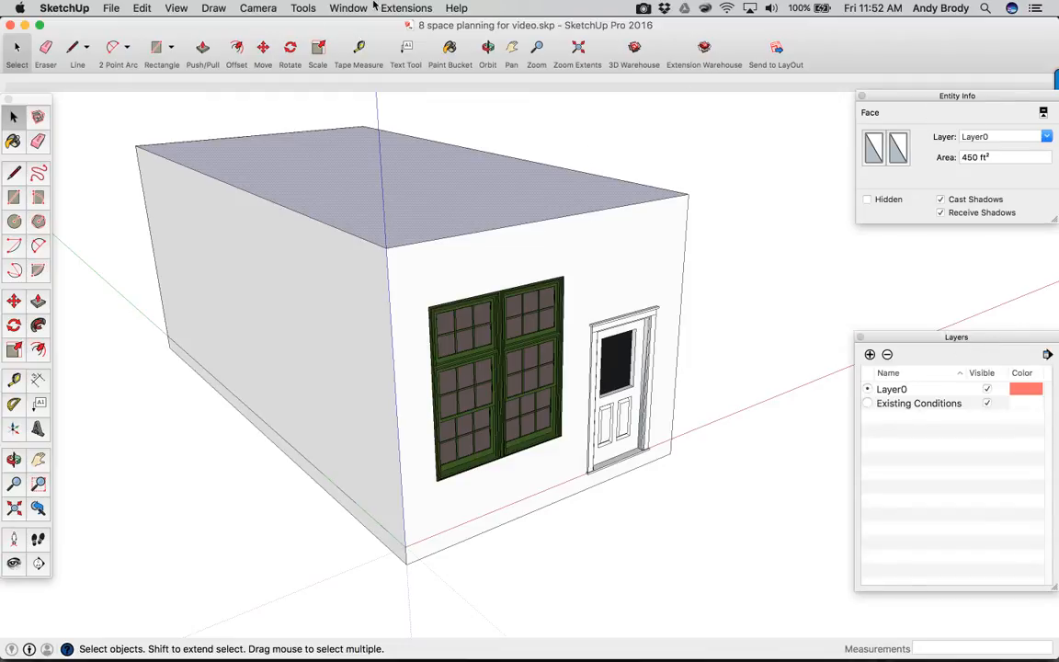
{"action": "left_click", "coordinate": [348, 8]}
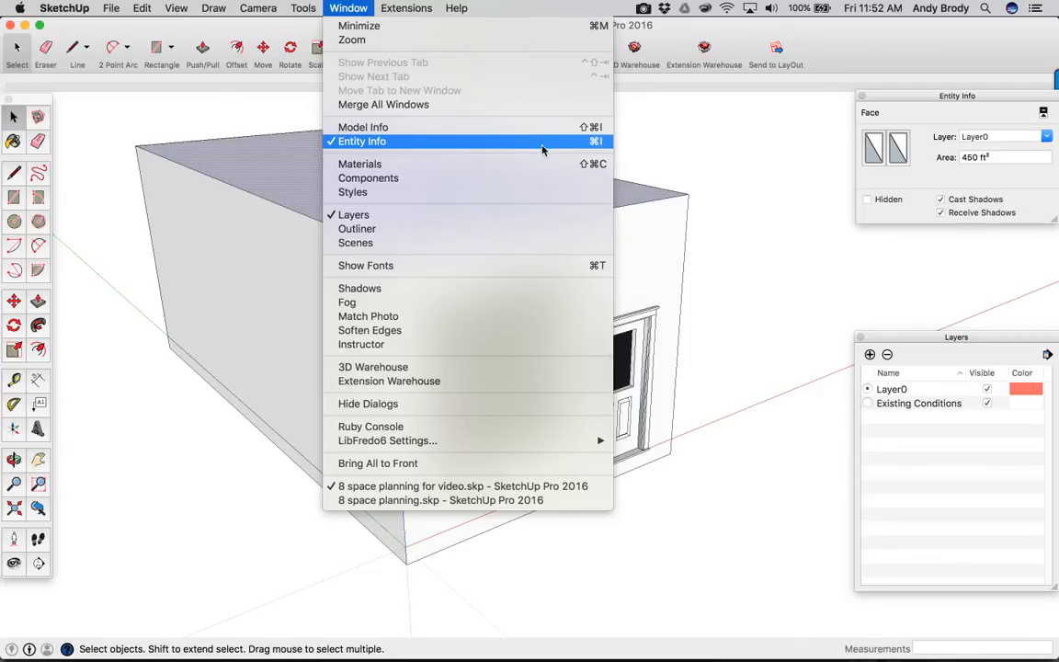
{"action": "left_click", "coordinate": [681, 152]}
{"action": "right_click", "coordinate": [461, 198]}
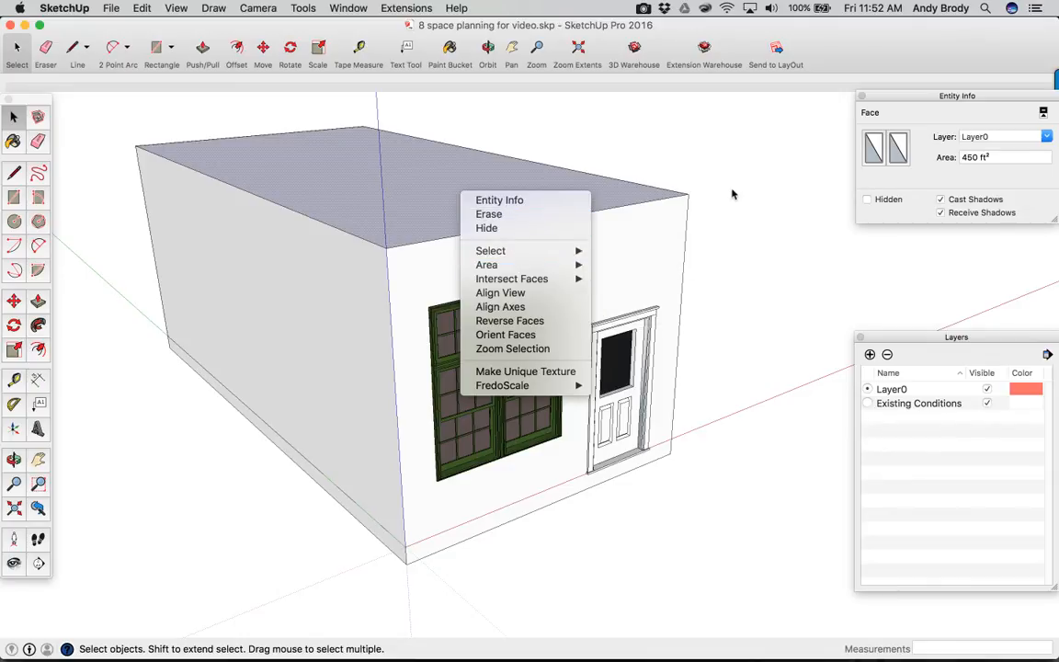
{"action": "left_click", "coordinate": [770, 191]}
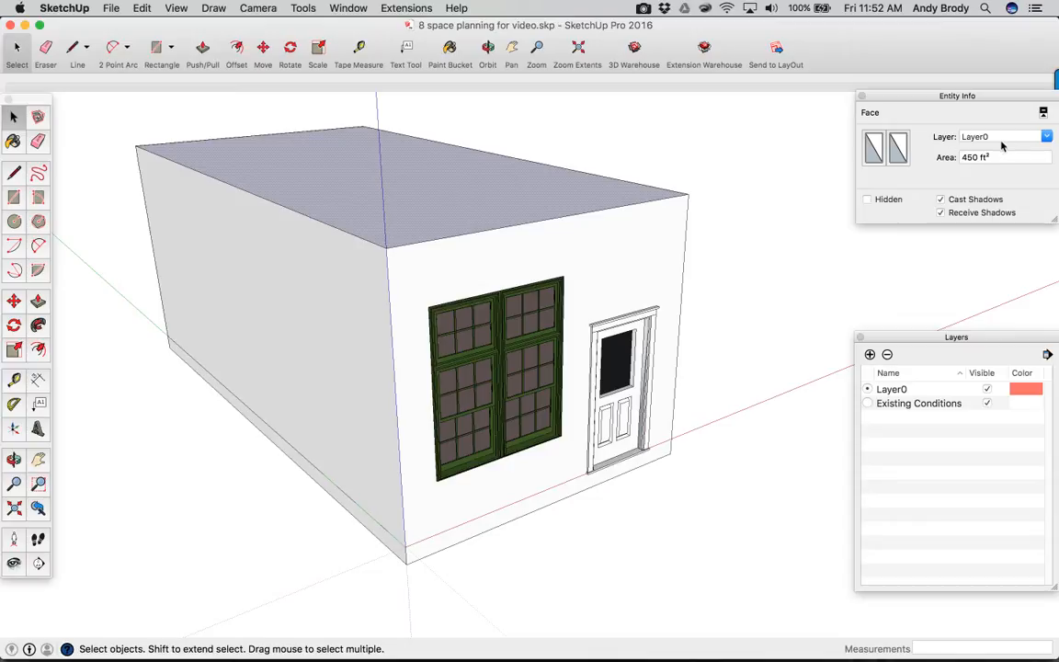
Assign the selected roof face to the Existing Conditions layer and clear the selection.
{"action": "left_click", "coordinate": [1047, 137]}
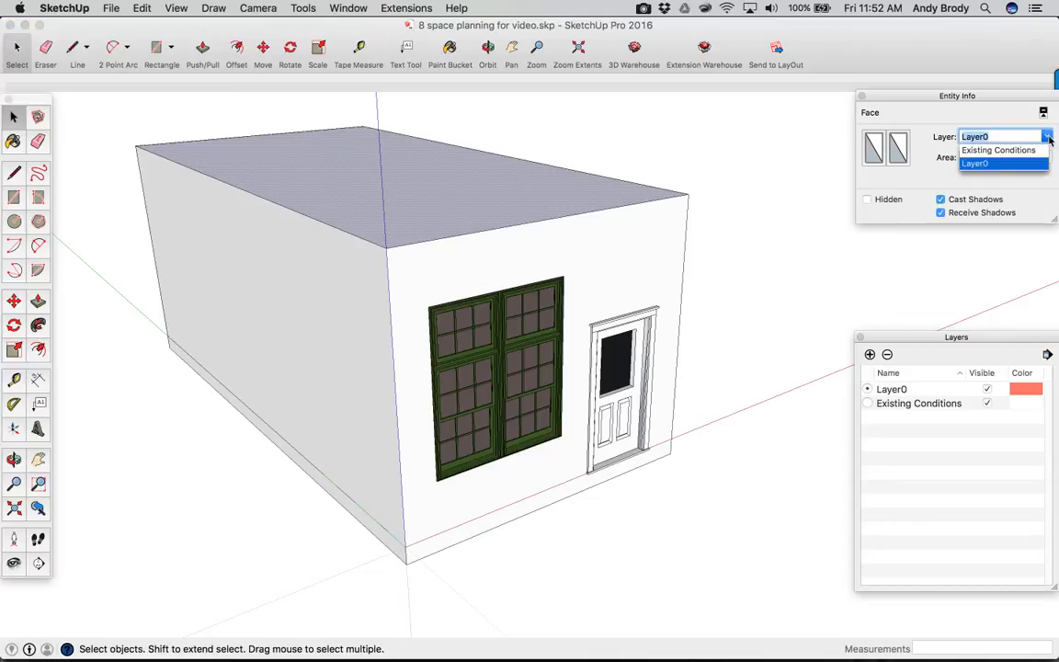
{"action": "left_click", "coordinate": [988, 151]}
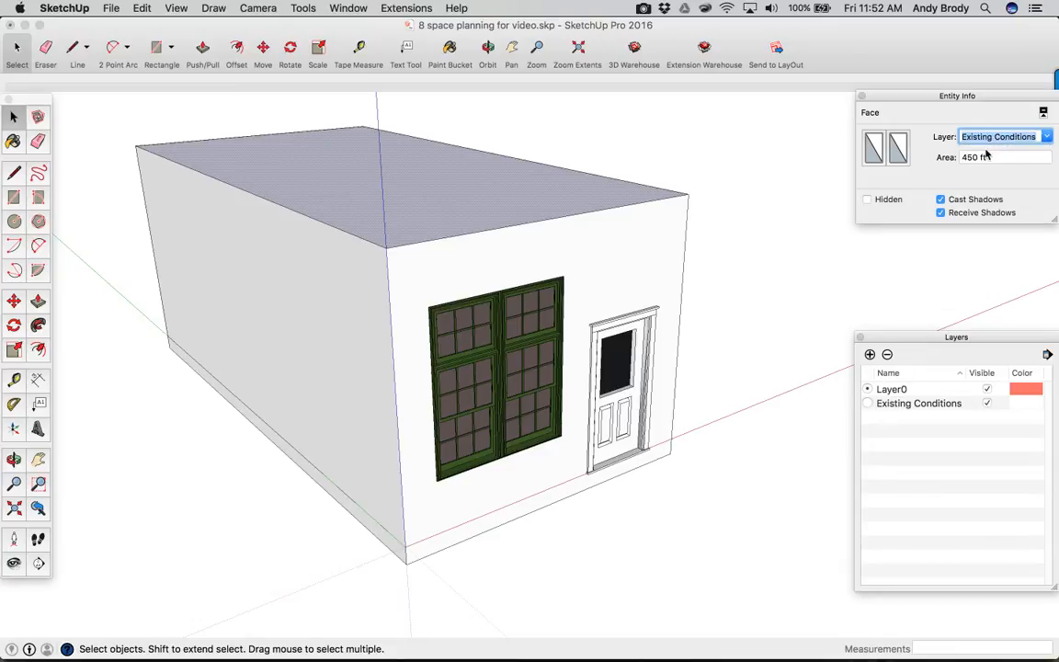
{"action": "left_click", "coordinate": [764, 145]}
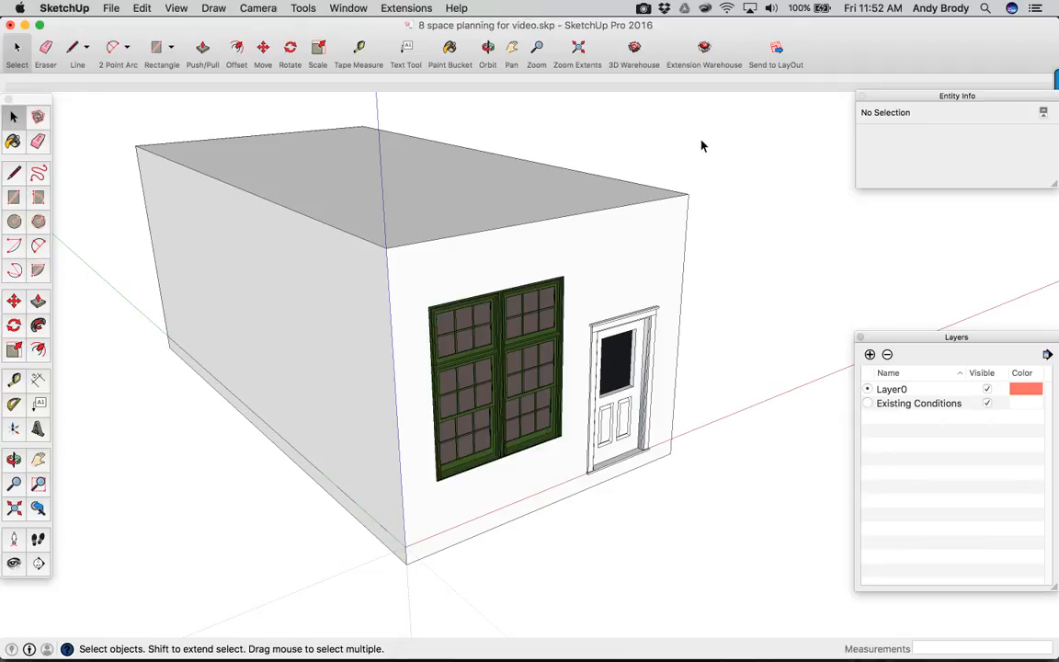
Select the roof, side wall, front wall and one front window together, and clear the selection.
{"action": "left_click", "coordinate": [234, 168]}
{"action": "left_click", "coordinate": [373, 300], "text": "shift"}
{"action": "left_click", "coordinate": [438, 278], "text": "shift"}
{"action": "left_click", "coordinate": [485, 359], "text": "shift"}
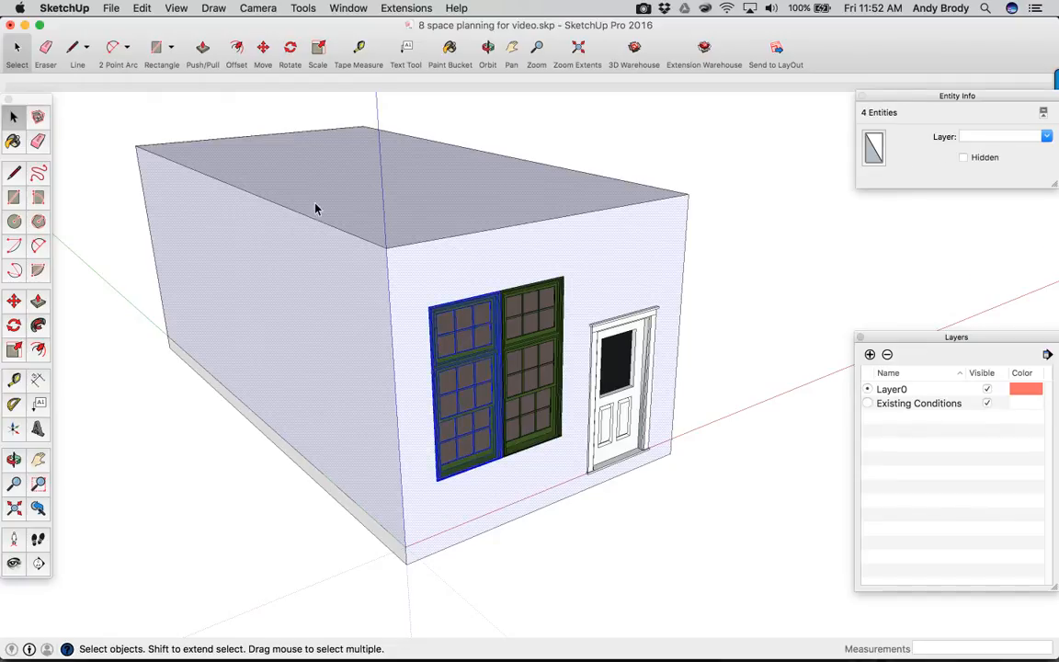
{"action": "left_click", "coordinate": [162, 107]}
Select the roof face with its edges, extend the selection to all connected geometry, and clear it.
{"action": "double_click", "coordinate": [312, 182]}
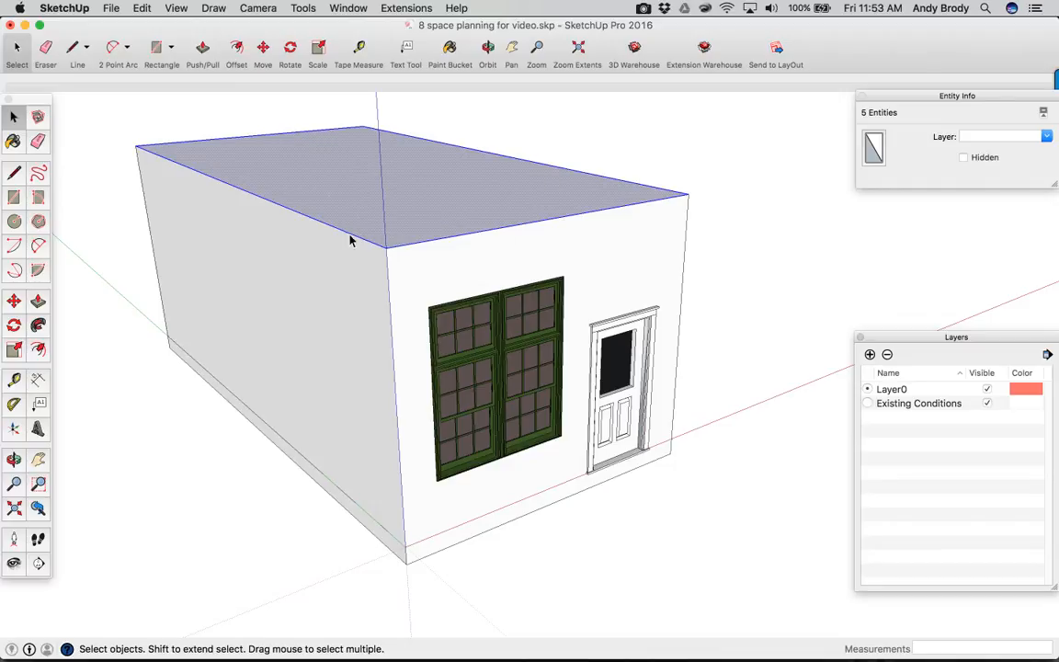
{"action": "triple_click", "coordinate": [313, 181]}
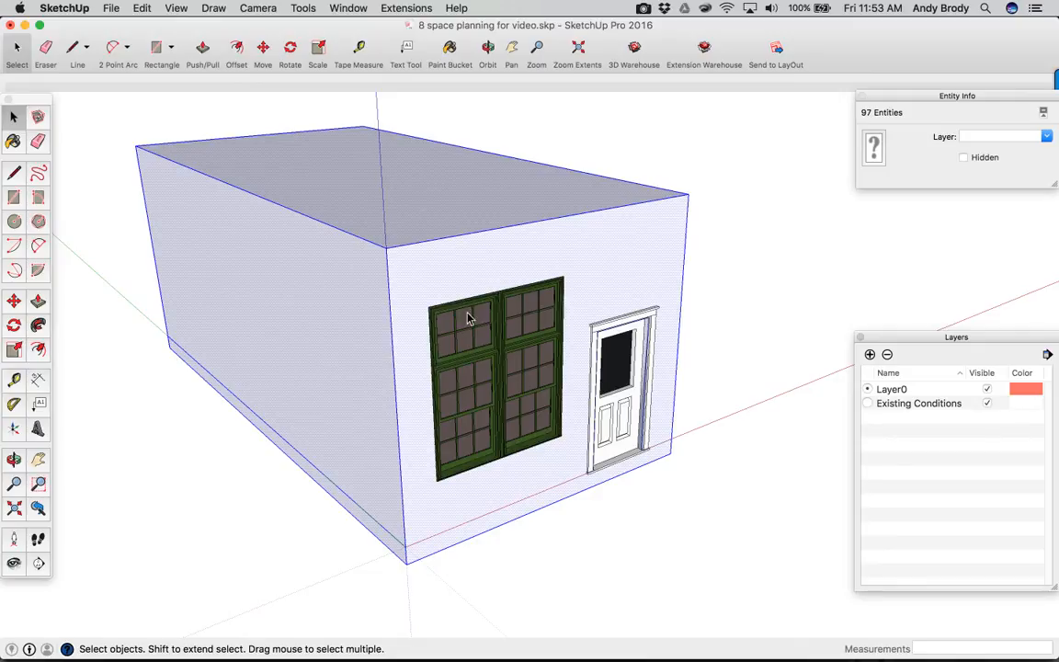
{"action": "left_click", "coordinate": [89, 94]}
Select the building with an enclosing window, try crossing selections over it, and deselect everything.
{"action": "left_click_drag", "start_coordinate": [92, 94], "coordinate": [748, 589]}
{"action": "left_click_drag", "start_coordinate": [737, 116], "coordinate": [642, 339]}
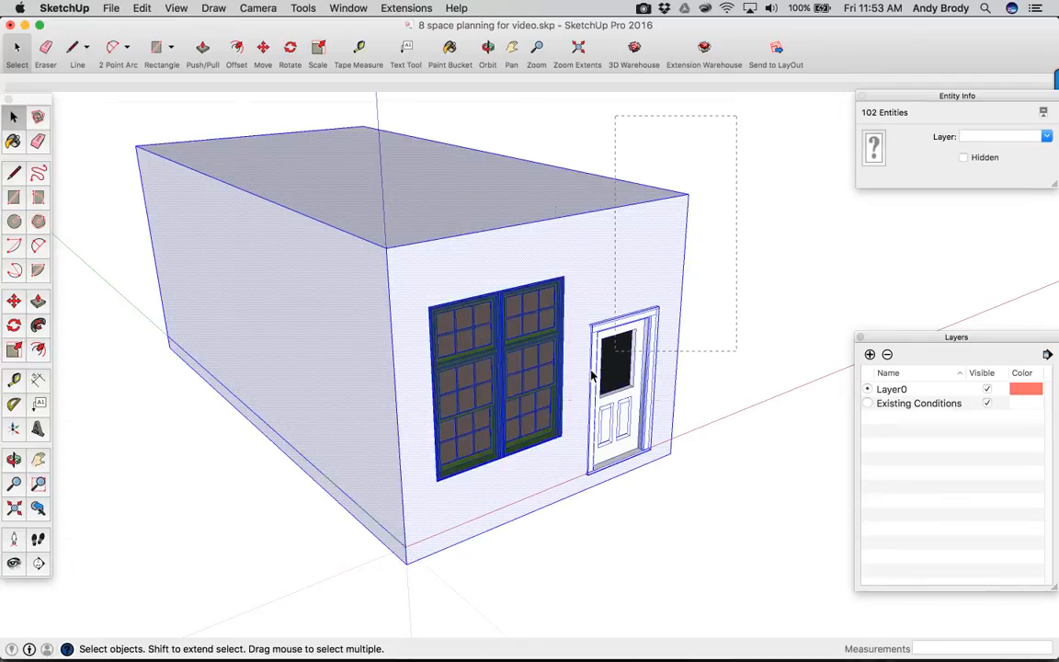
{"action": "left_click_drag", "start_coordinate": [191, 576], "coordinate": [193, 570]}
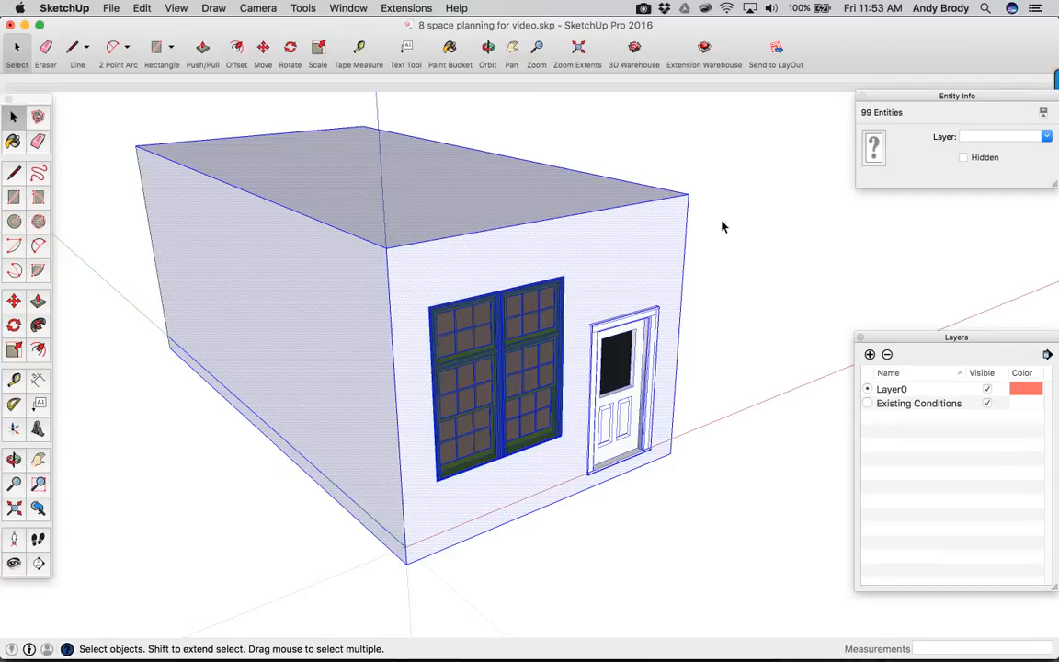
{"action": "left_click", "coordinate": [754, 246]}
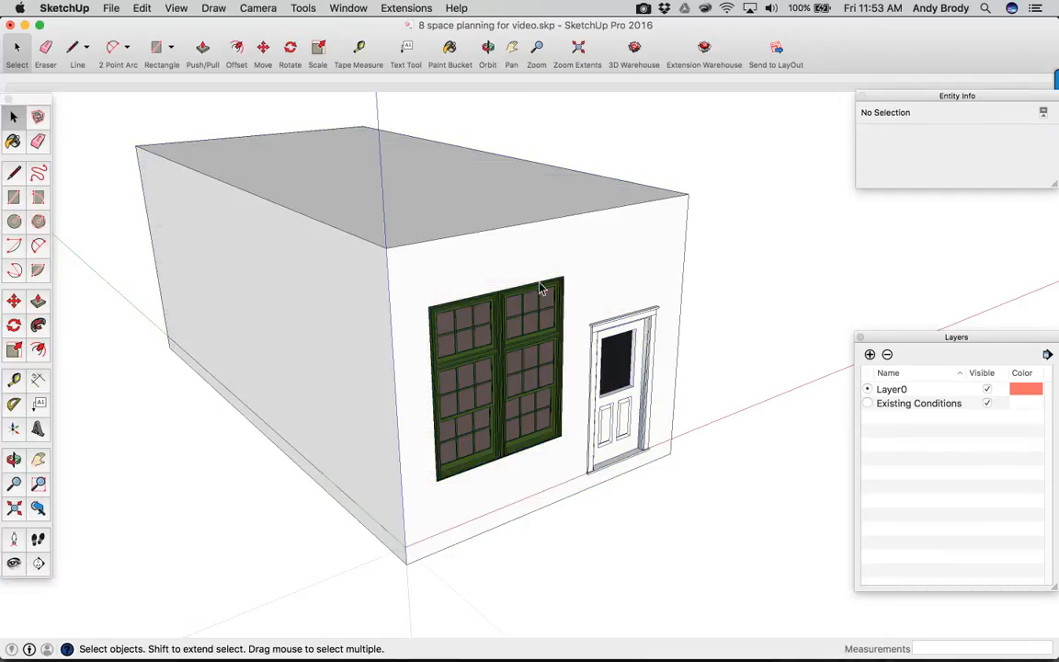
Select everything in the model, assign it to the Existing Conditions layer, and clear the selection.
{"action": "key", "text": "super+a"}
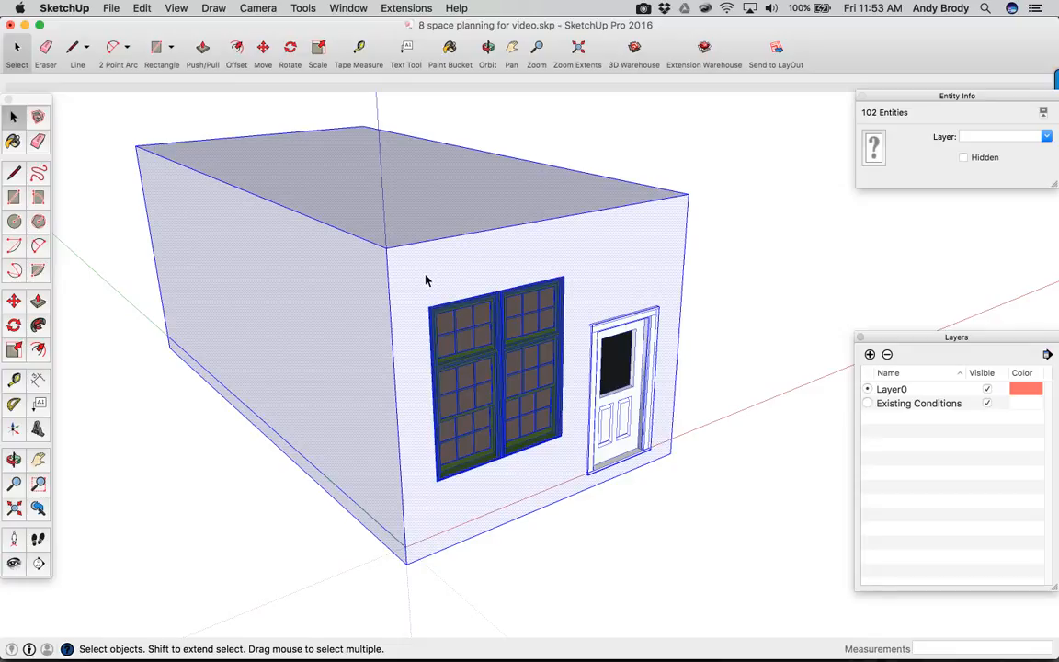
{"action": "left_click", "coordinate": [1048, 136]}
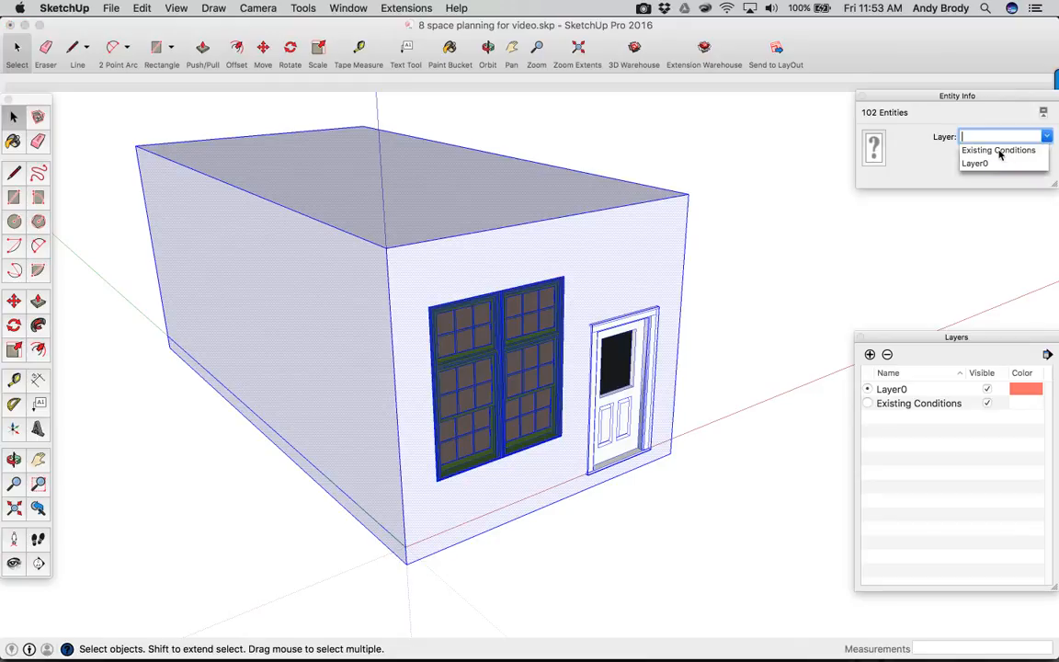
{"action": "left_click", "coordinate": [1001, 151]}
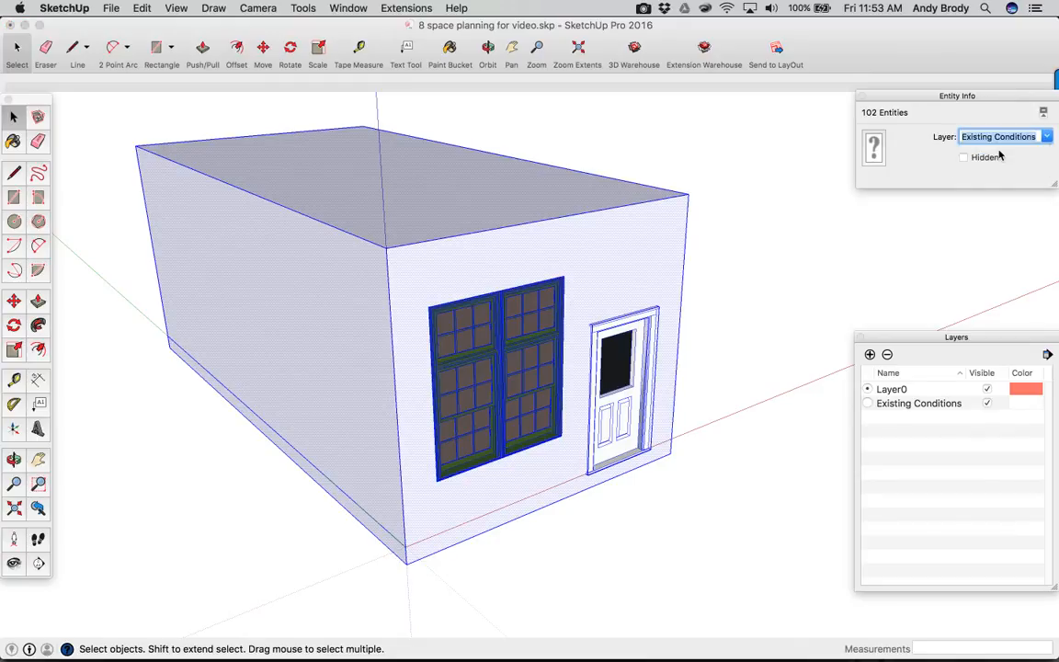
{"action": "left_click", "coordinate": [810, 169]}
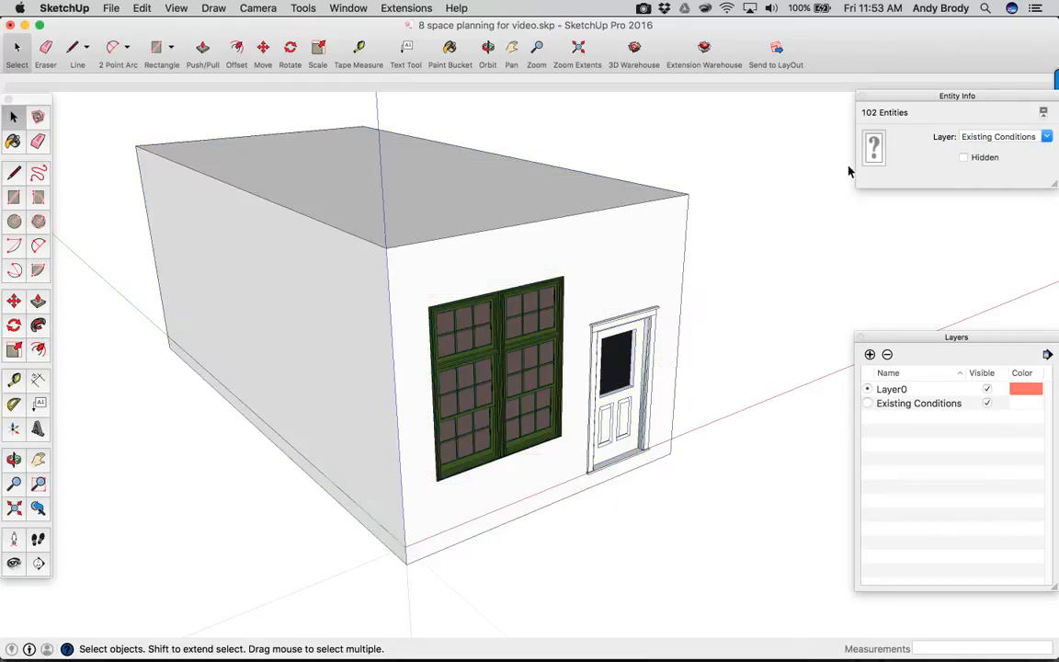
Toggle the Existing Conditions layer's visibility off and on twice to check that it controls the whole building.
{"action": "left_click", "coordinate": [987, 403]}
{"action": "left_click", "coordinate": [986, 403]}
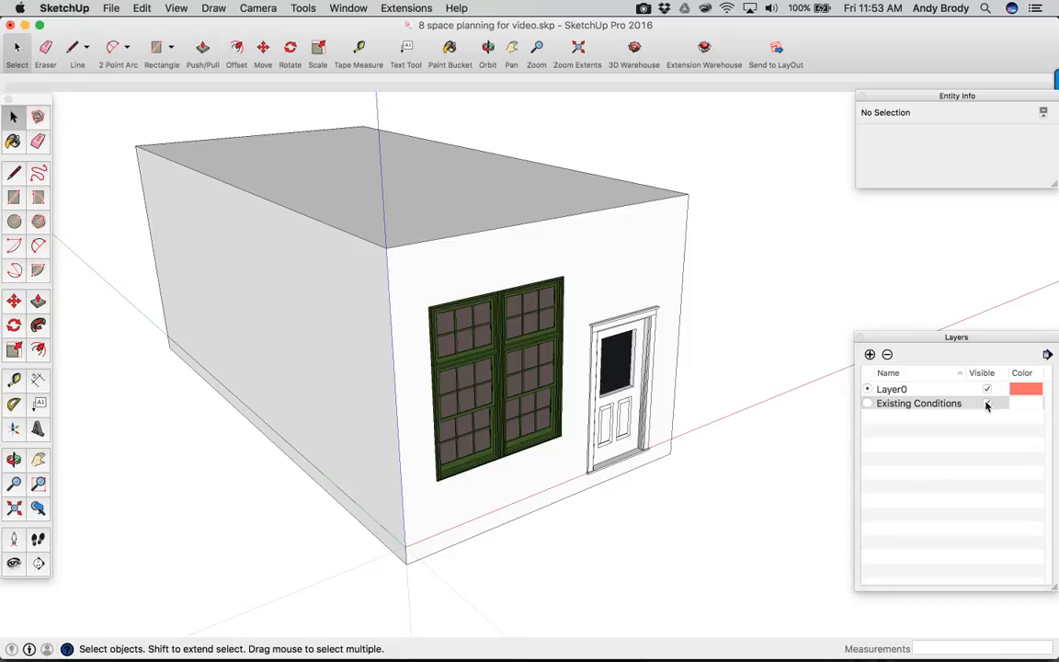
{"action": "left_click", "coordinate": [987, 404]}
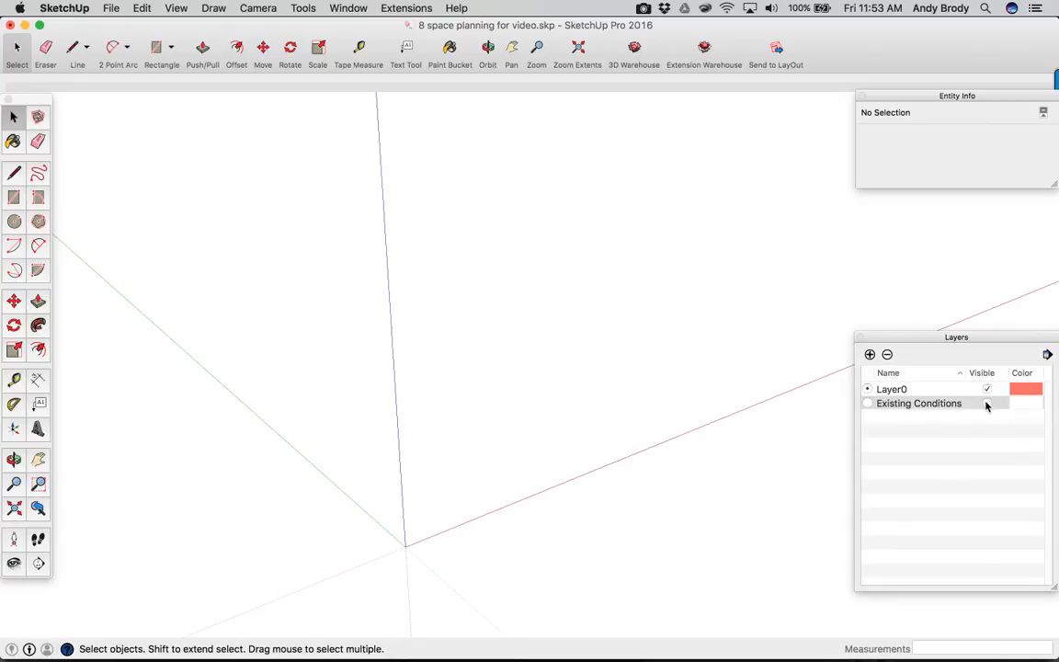
{"action": "left_click", "coordinate": [986, 403]}
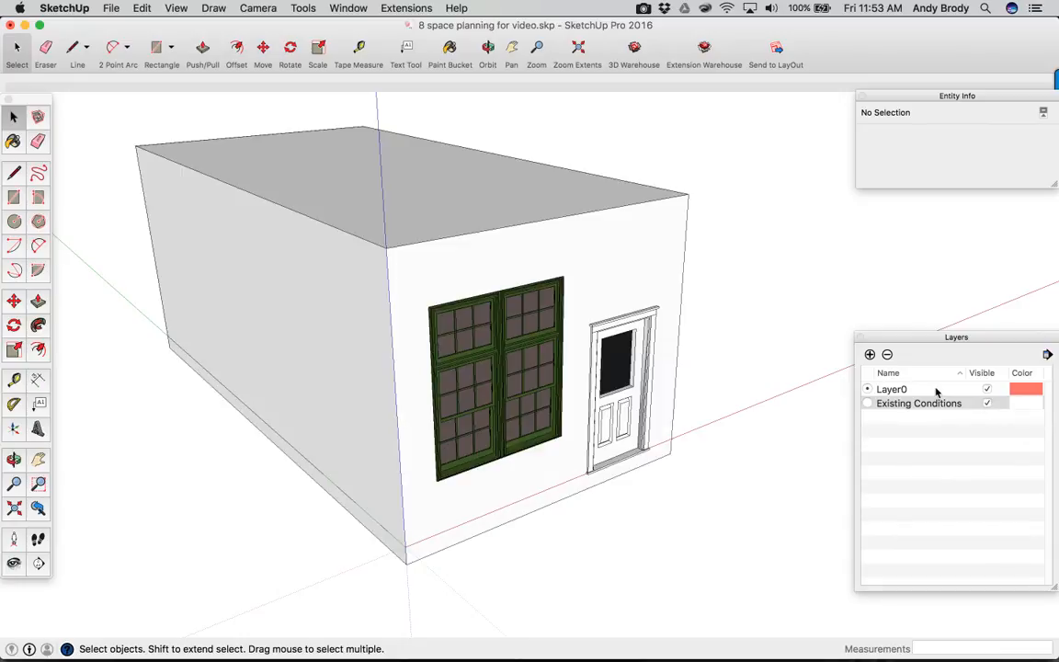
Add a layer named "Option 1" and make it the current layer.
{"action": "left_click", "coordinate": [870, 355]}
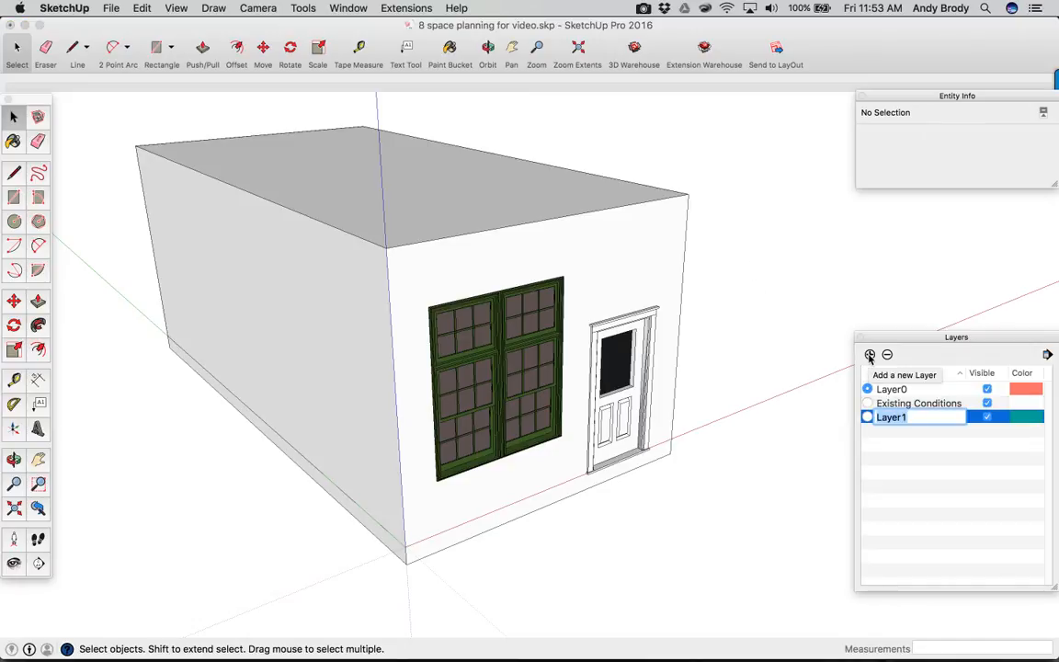
{"action": "type", "text": "Option 1"}
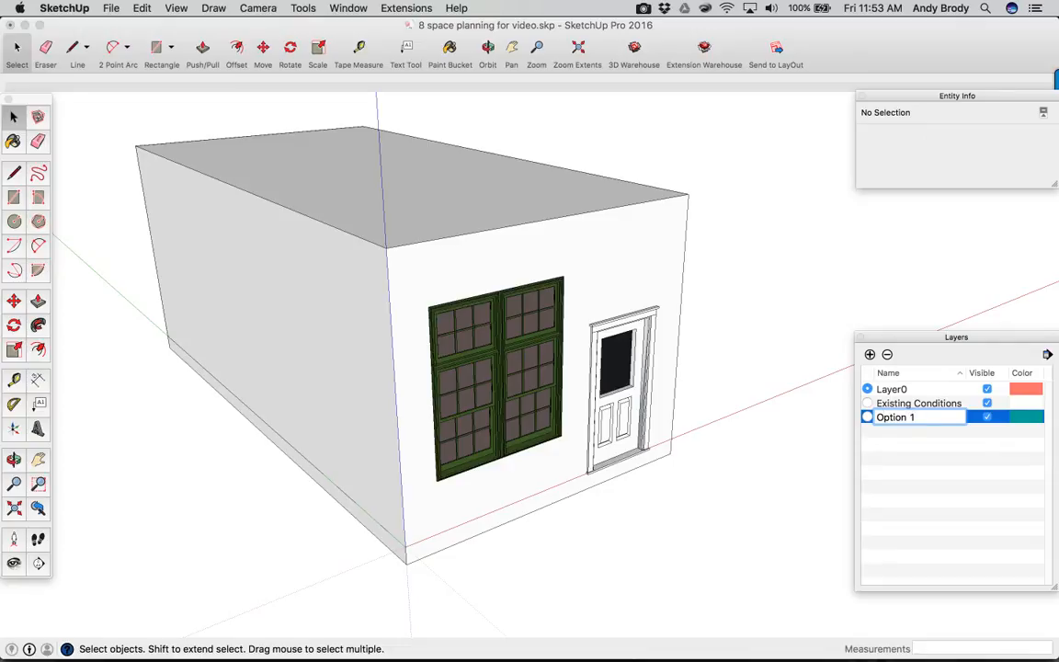
{"action": "key", "text": "Return"}
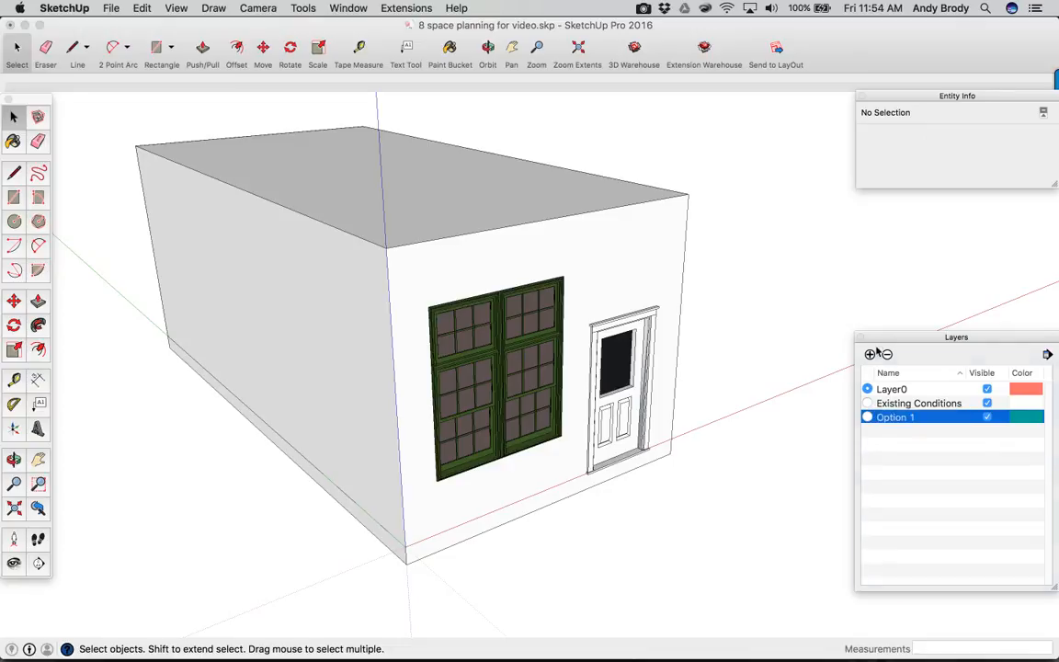
{"action": "left_click", "coordinate": [867, 417]}
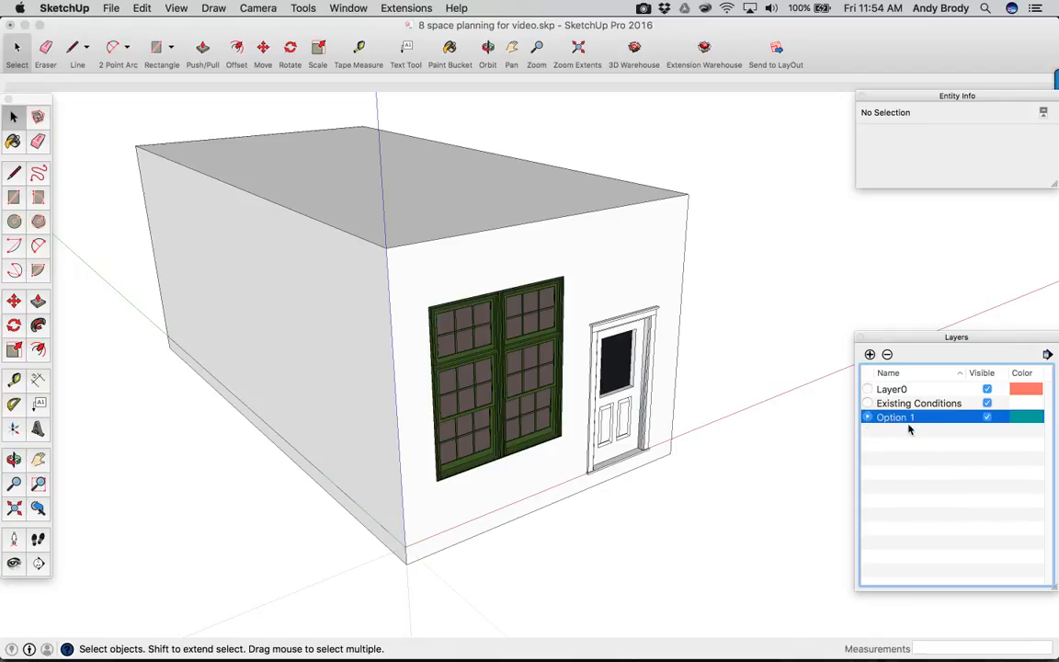
Add another layer named "Option 2".
{"action": "left_click", "coordinate": [870, 355]}
{"action": "type", "text": "Option 2"}
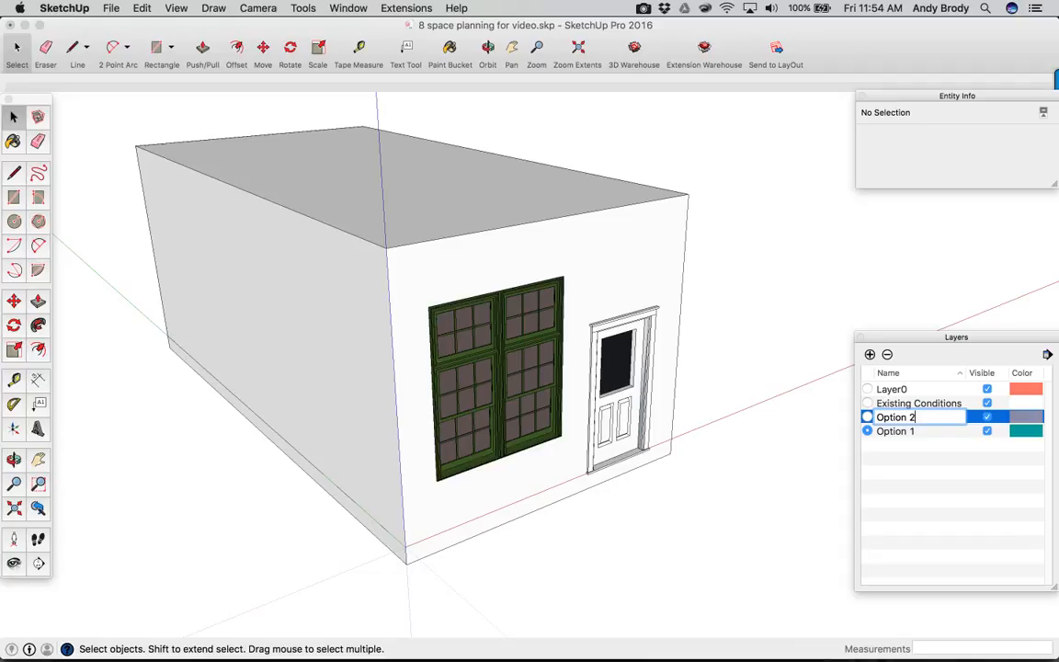
{"action": "key", "text": "Return"}
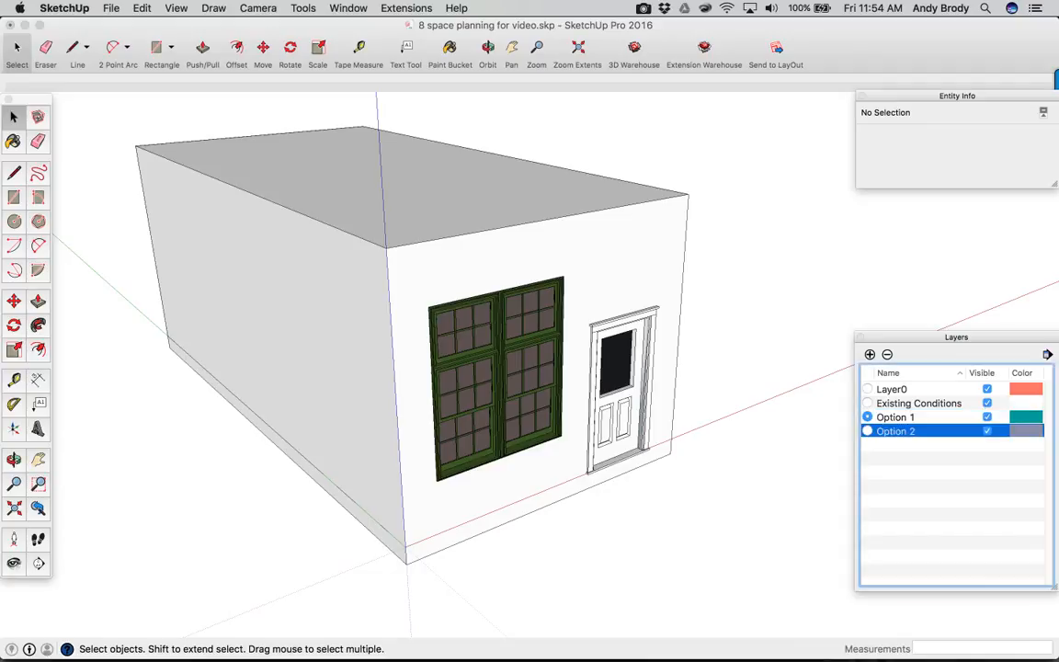
Add a third design-option layer named "Option 3".
{"action": "left_click", "coordinate": [870, 355]}
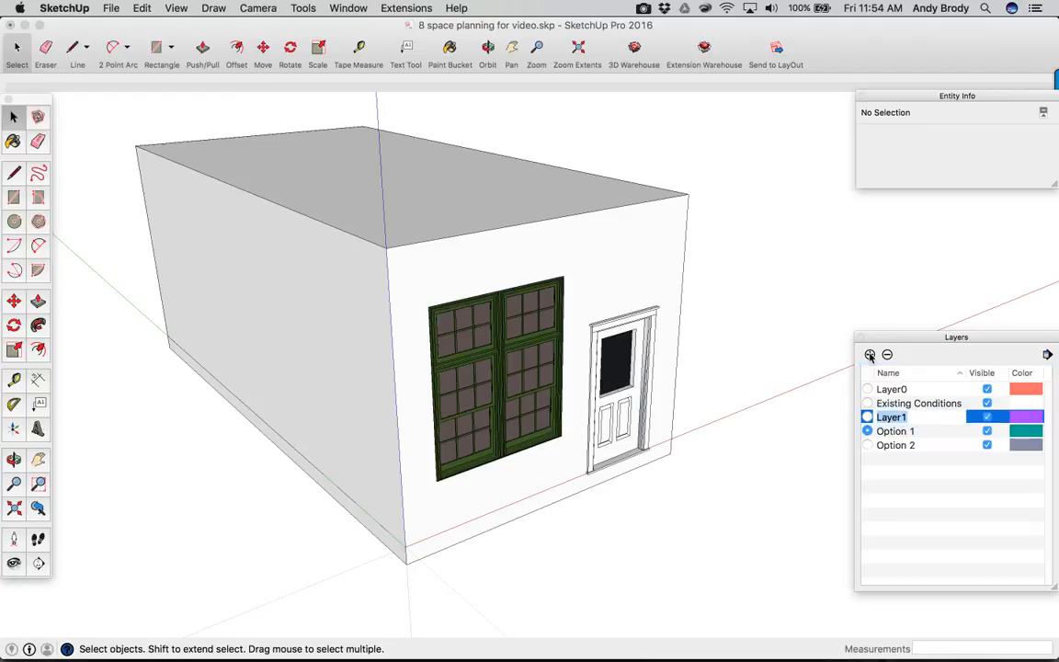
{"action": "type", "text": "Op"}
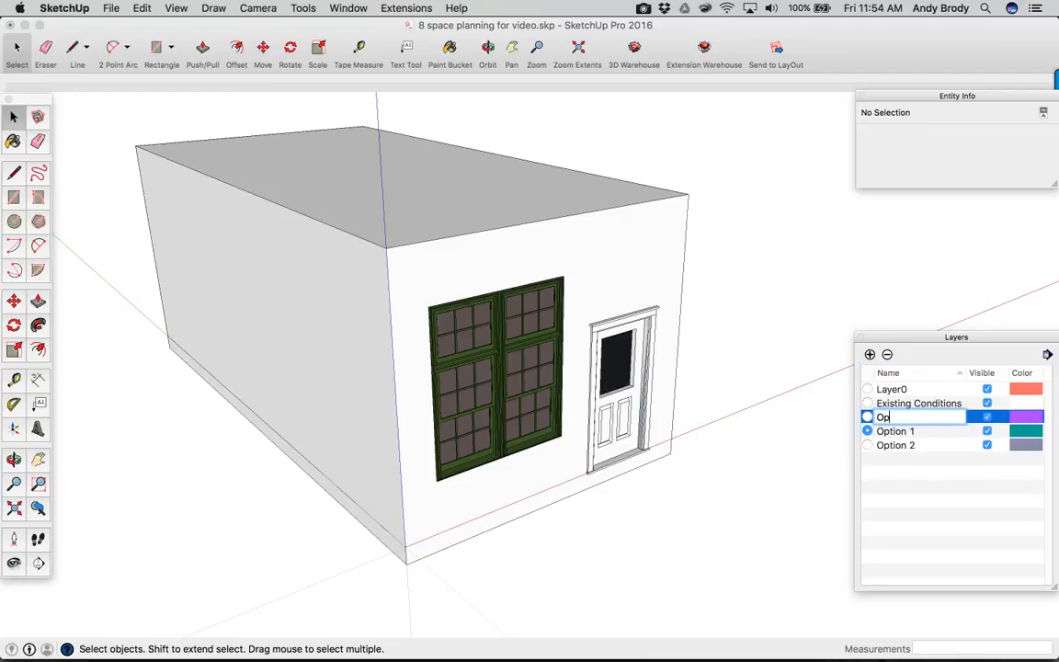
{"action": "type", "text": "tion 3"}
{"action": "key", "text": "Return"}
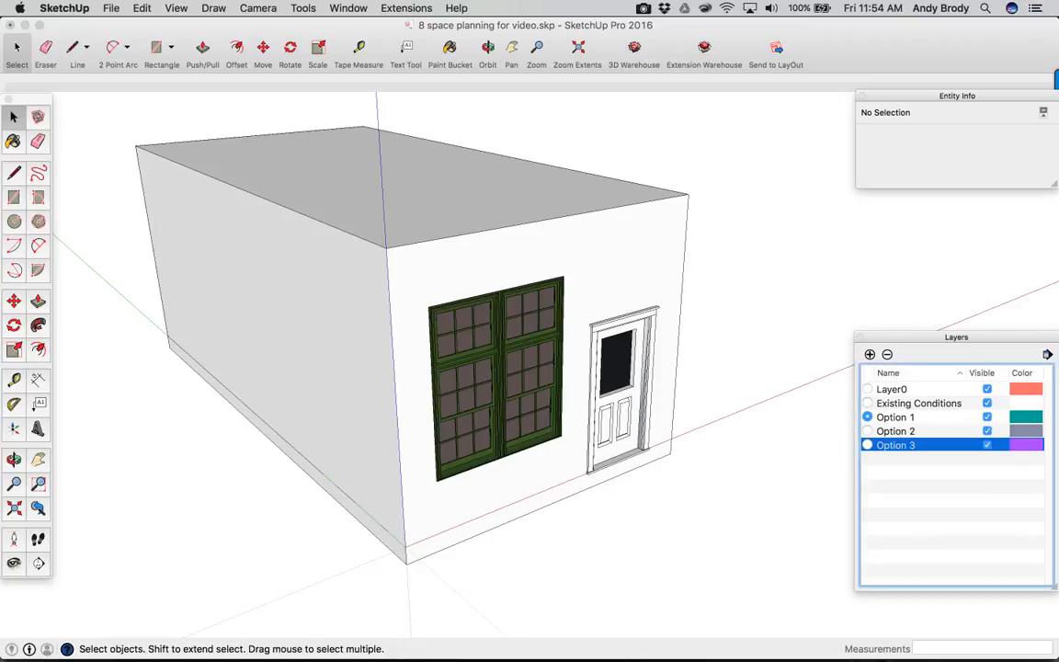
Turn off the visibility of the Option 3 and Option 2 layers and highlight the Option 1 layer.
{"action": "left_click", "coordinate": [985, 447]}
{"action": "left_click", "coordinate": [987, 431]}
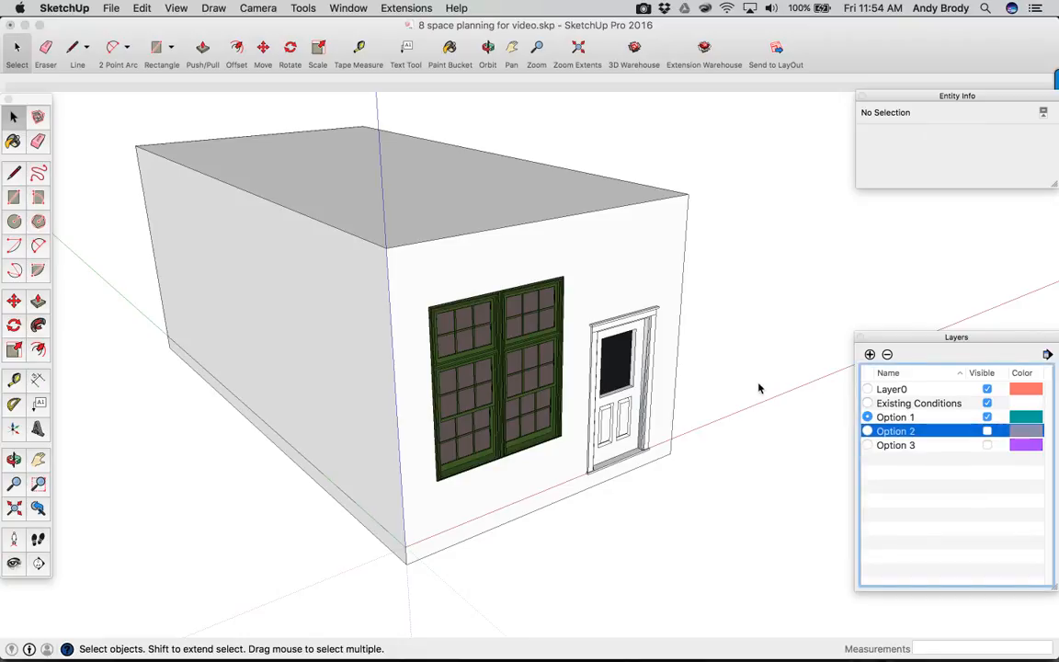
{"action": "left_click", "coordinate": [909, 419]}
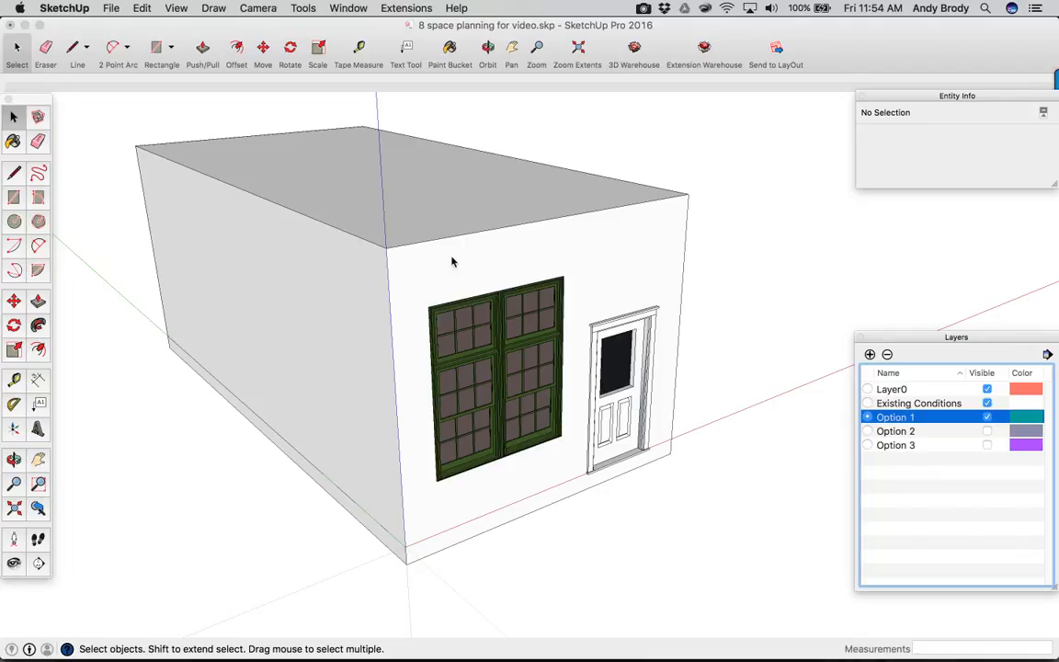
Bring the building's roof into a close view from above and close the Layers and Entity Info windows.
{"action": "middle_click_drag", "start_coordinate": [324, 219], "coordinate": [343, 246]}
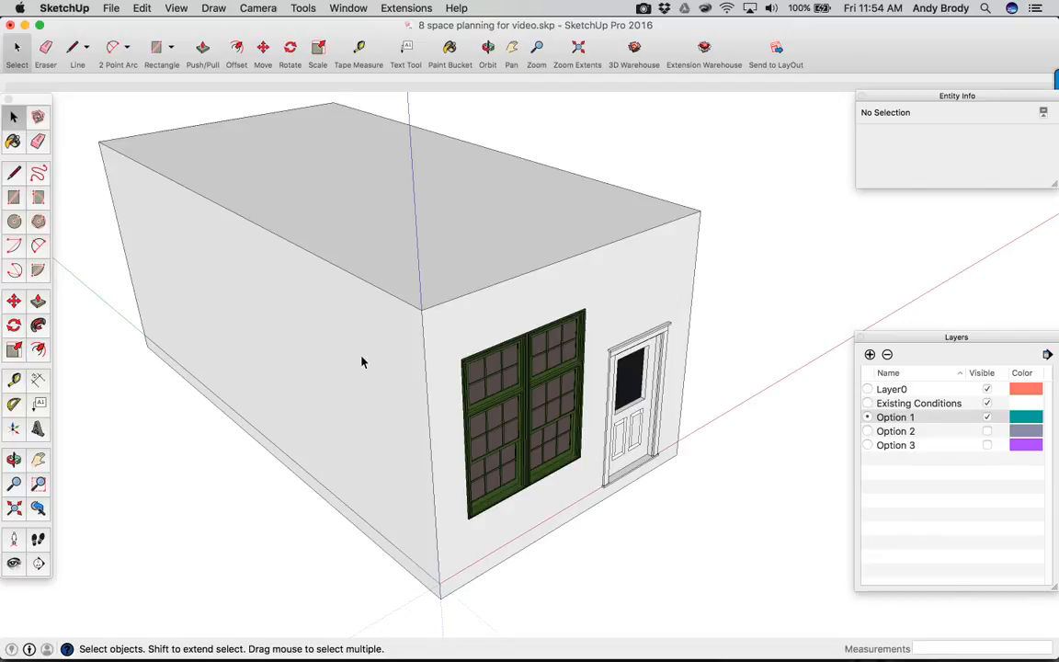
{"action": "left_click", "coordinate": [13, 483]}
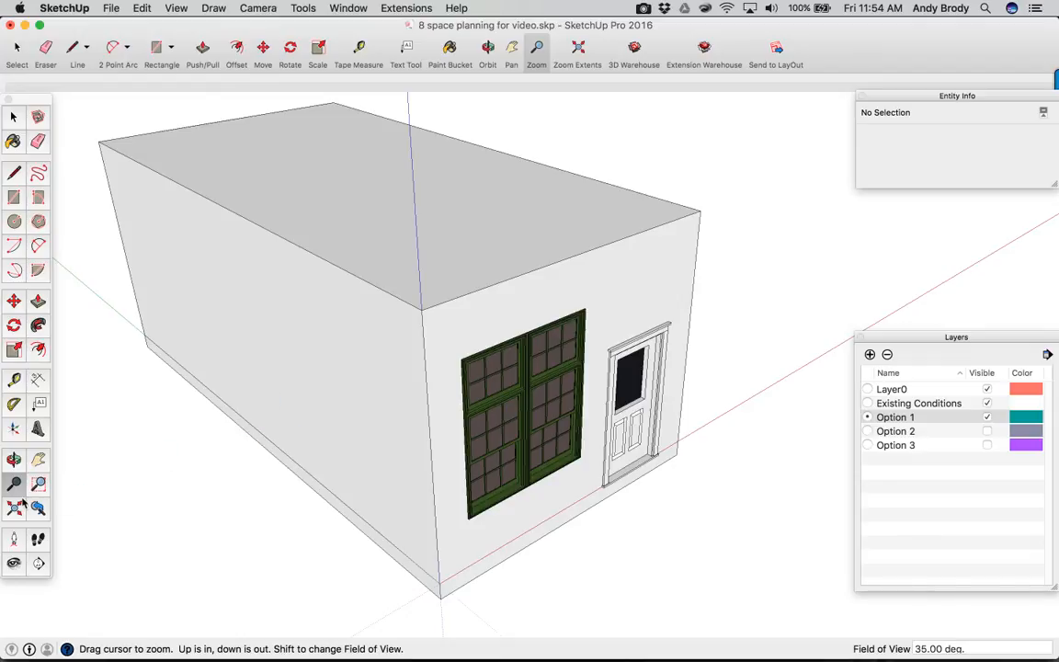
{"action": "scroll", "coordinate": [169, 315], "scroll_direction": "down", "scroll_amount": 2}
{"action": "middle_click_drag", "start_coordinate": [171, 317], "coordinate": [12, 421]}
{"action": "scroll", "coordinate": [78, 395], "scroll_direction": "up", "scroll_amount": 1}
{"action": "middle_click_drag", "start_coordinate": [401, 343], "coordinate": [268, 303]}
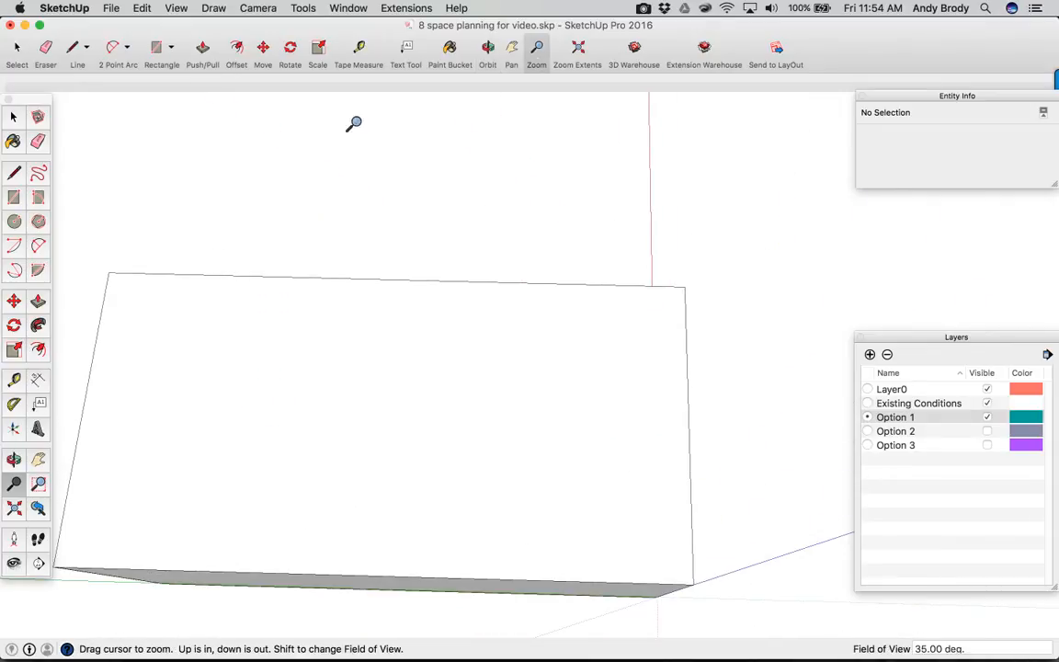
{"action": "left_click", "coordinate": [511, 50]}
{"action": "left_click_drag", "start_coordinate": [468, 317], "coordinate": [353, 310]}
{"action": "mouse_move", "coordinate": [353, 310]}
{"action": "middle_mouse_down"}
{"action": "mouse_move", "coordinate": [367, 345]}
{"action": "mouse_move", "coordinate": [368, 320]}
{"action": "middle_mouse_up"}
{"action": "scroll", "coordinate": [369, 320], "scroll_direction": "up", "scroll_amount": 1}
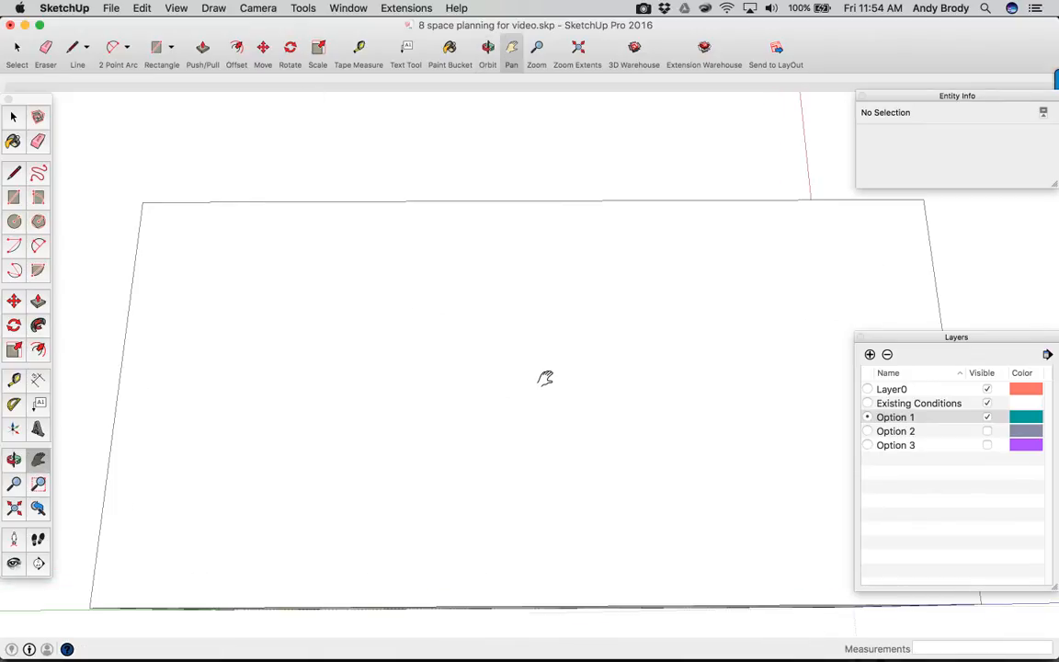
{"action": "left_click", "coordinate": [860, 338]}
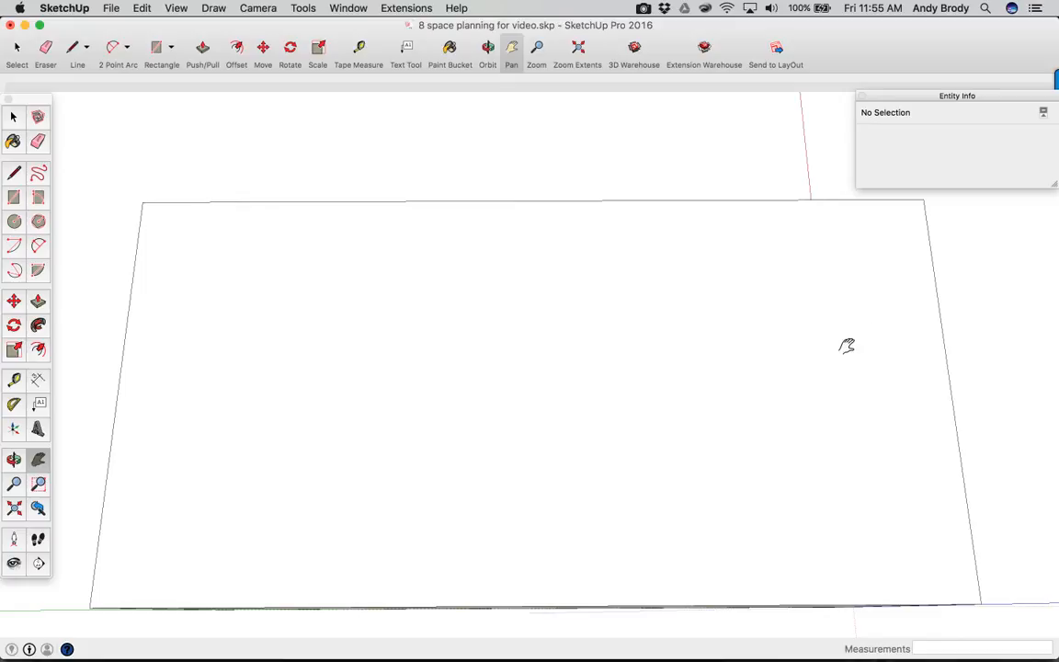
{"action": "left_click", "coordinate": [862, 96]}
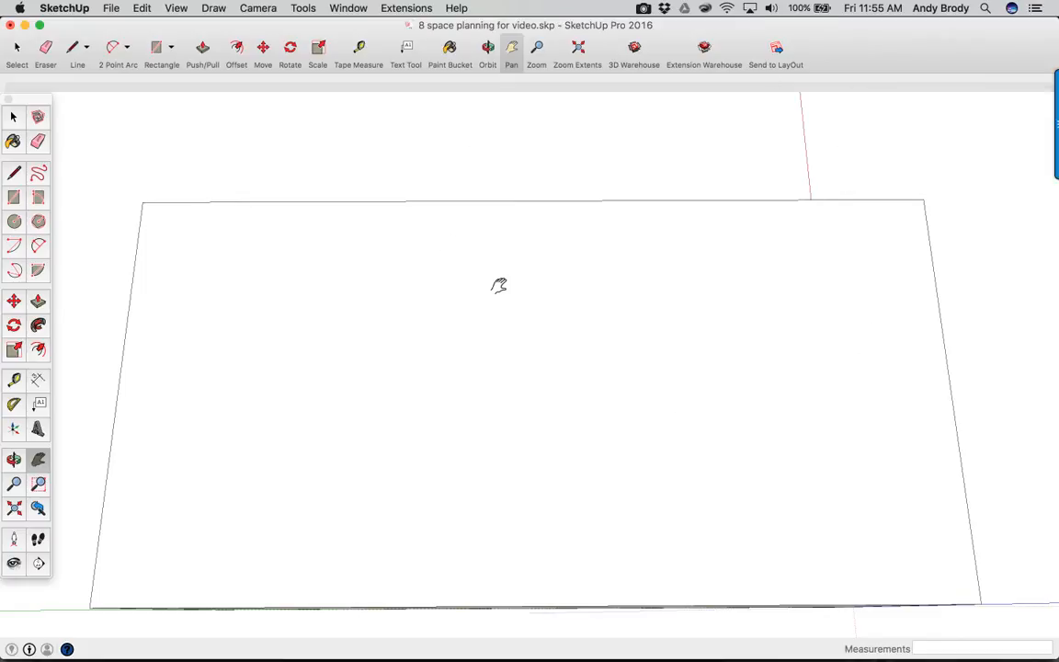
Hide the building's roof face and the ceiling face beneath it to open up the interior from above.
{"action": "key", "text": "space"}
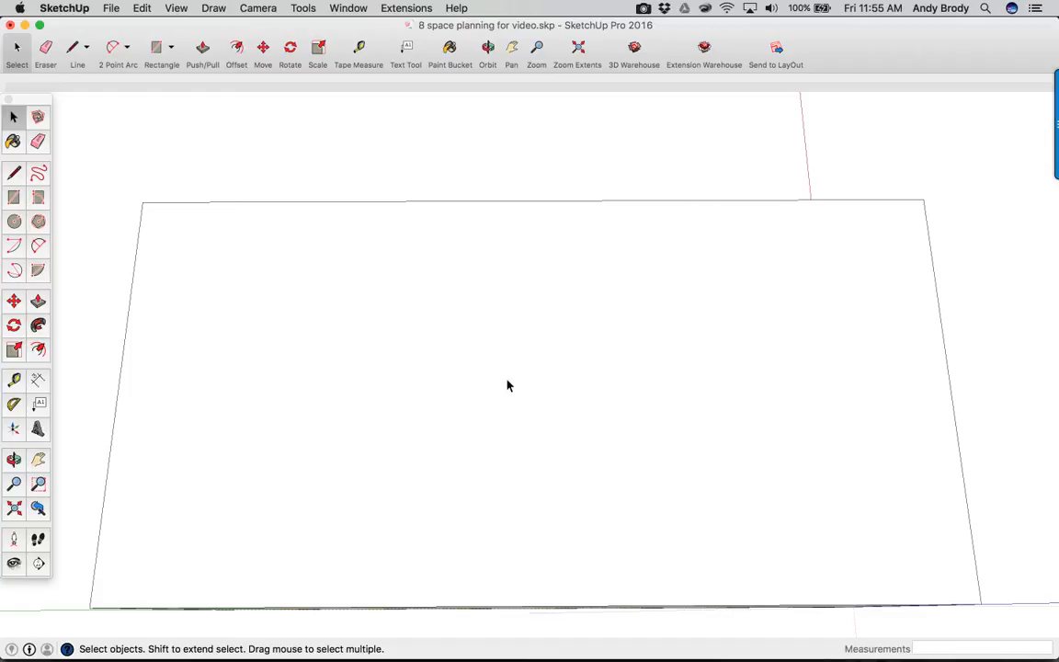
{"action": "left_click", "coordinate": [509, 385]}
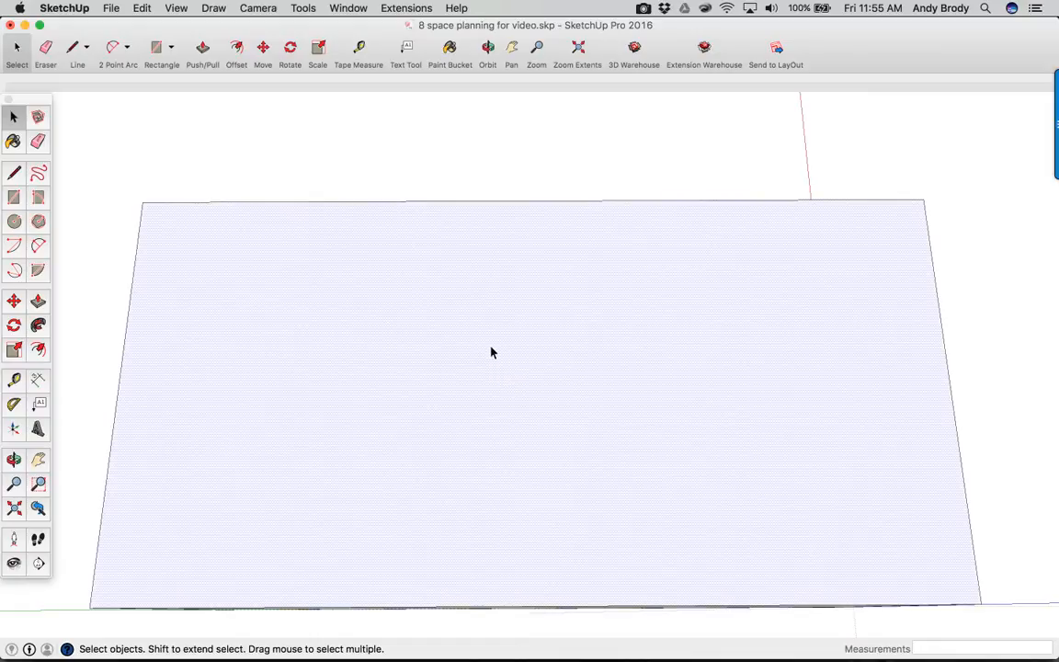
{"action": "right_click", "coordinate": [527, 385]}
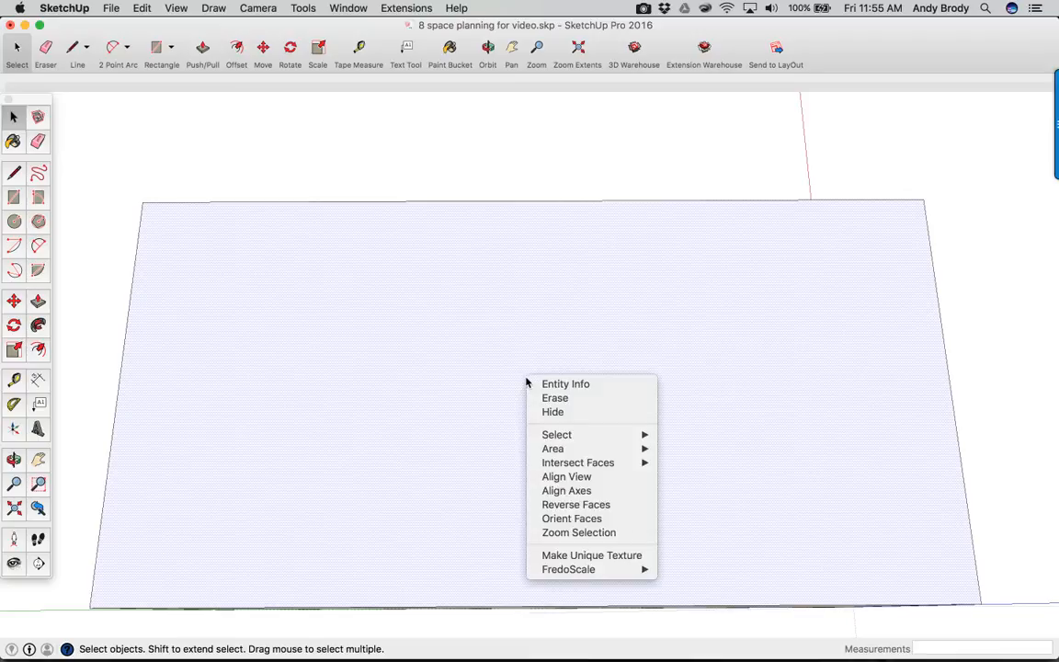
{"action": "left_click", "coordinate": [563, 415]}
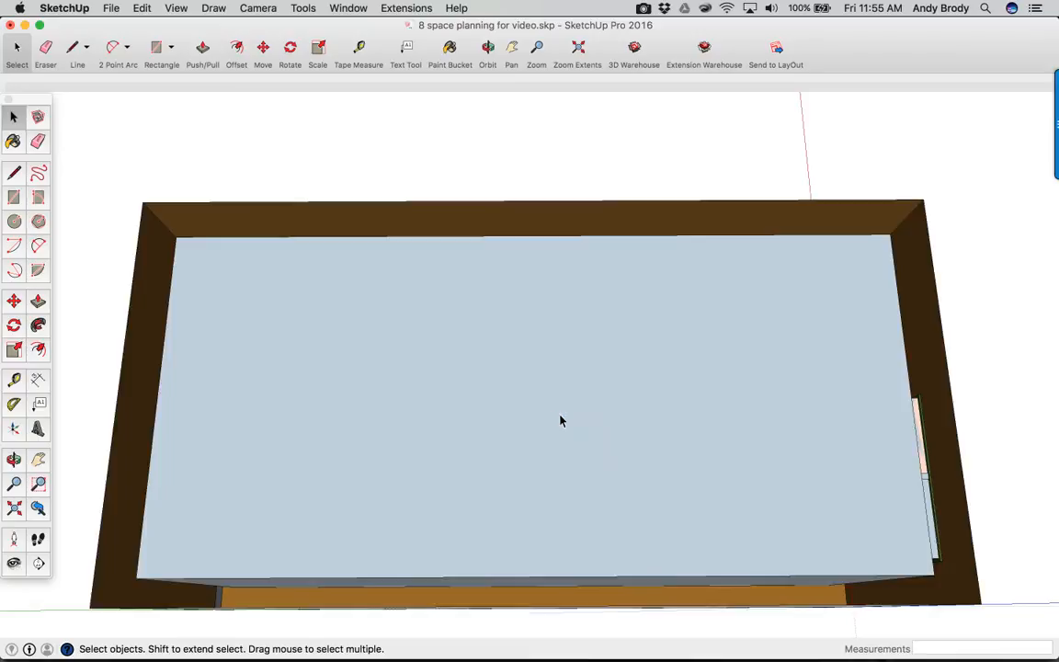
{"action": "left_click", "coordinate": [666, 449]}
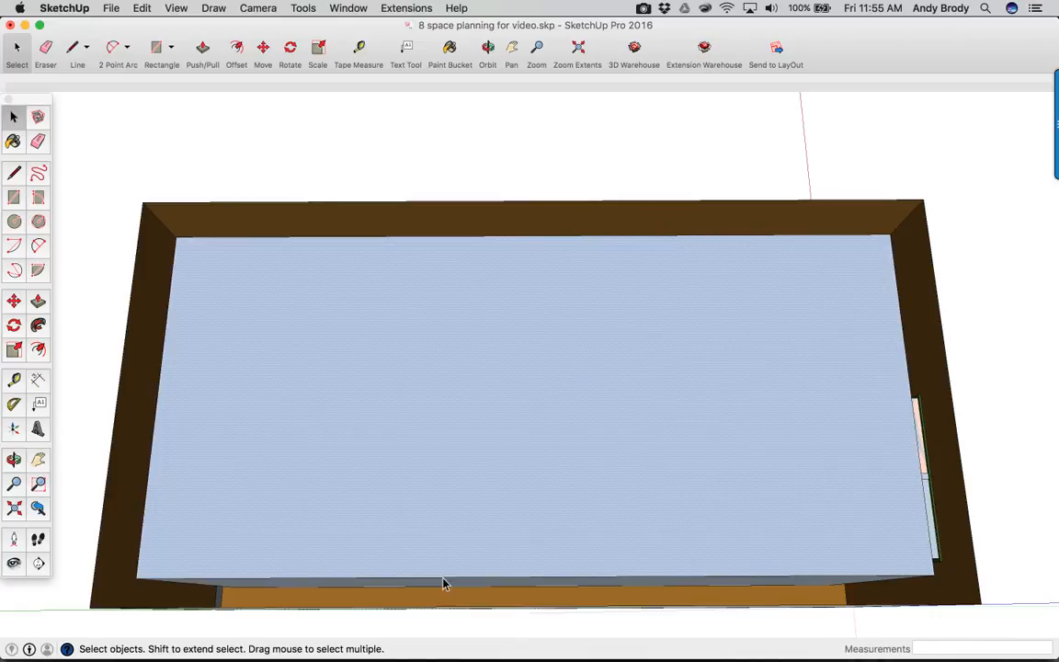
{"action": "right_click", "coordinate": [506, 390]}
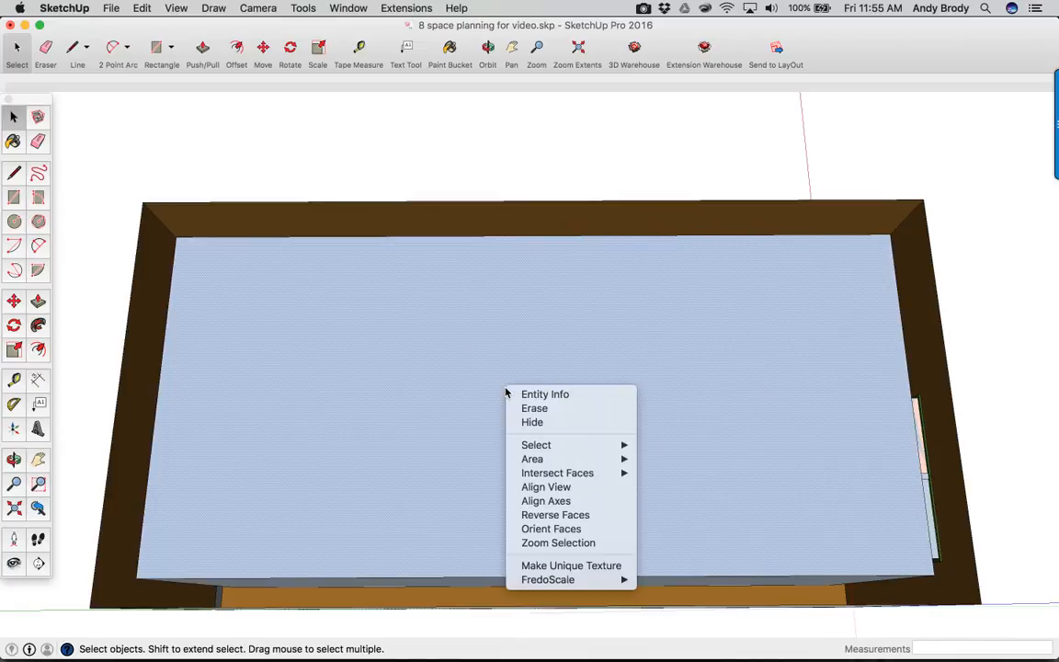
{"action": "left_click", "coordinate": [541, 424]}
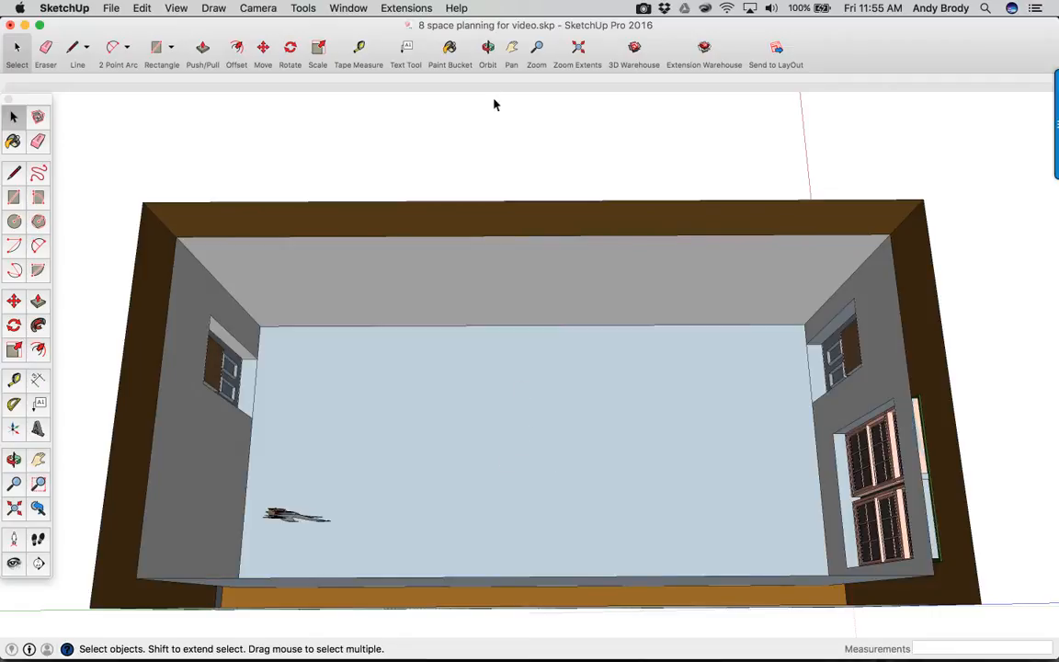
Save a nearly overhead view of the whole open interior as a new scene.
{"action": "left_click", "coordinate": [487, 47]}
{"action": "left_click_drag", "start_coordinate": [560, 447], "coordinate": [537, 461]}
{"action": "scroll", "coordinate": [474, 396], "scroll_direction": "up", "scroll_amount": 2}
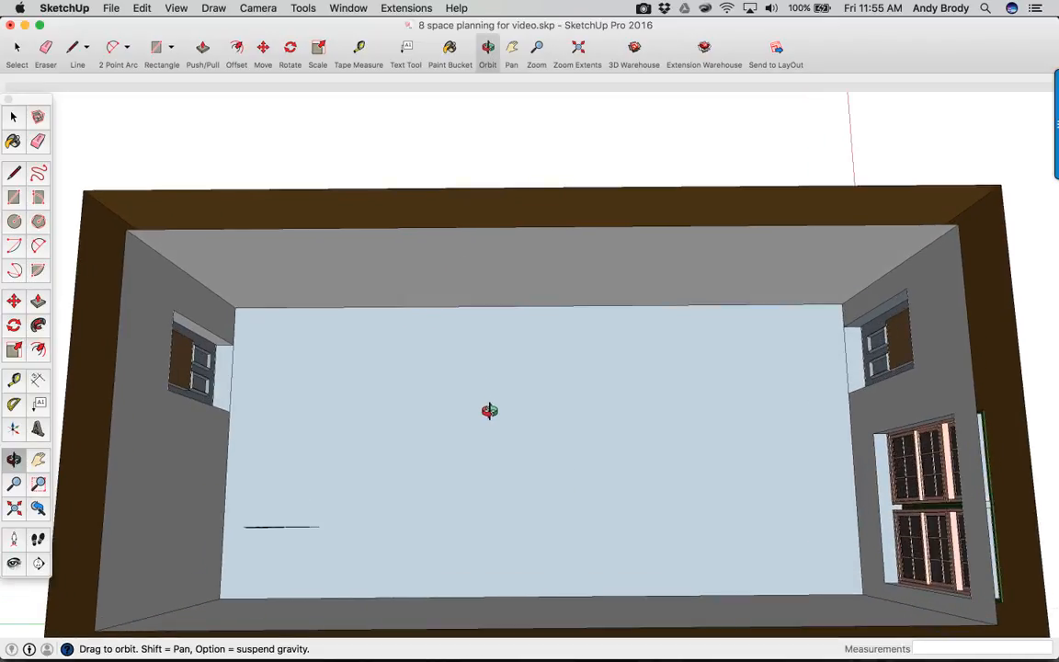
{"action": "scroll", "coordinate": [486, 406], "scroll_direction": "down", "scroll_amount": 2}
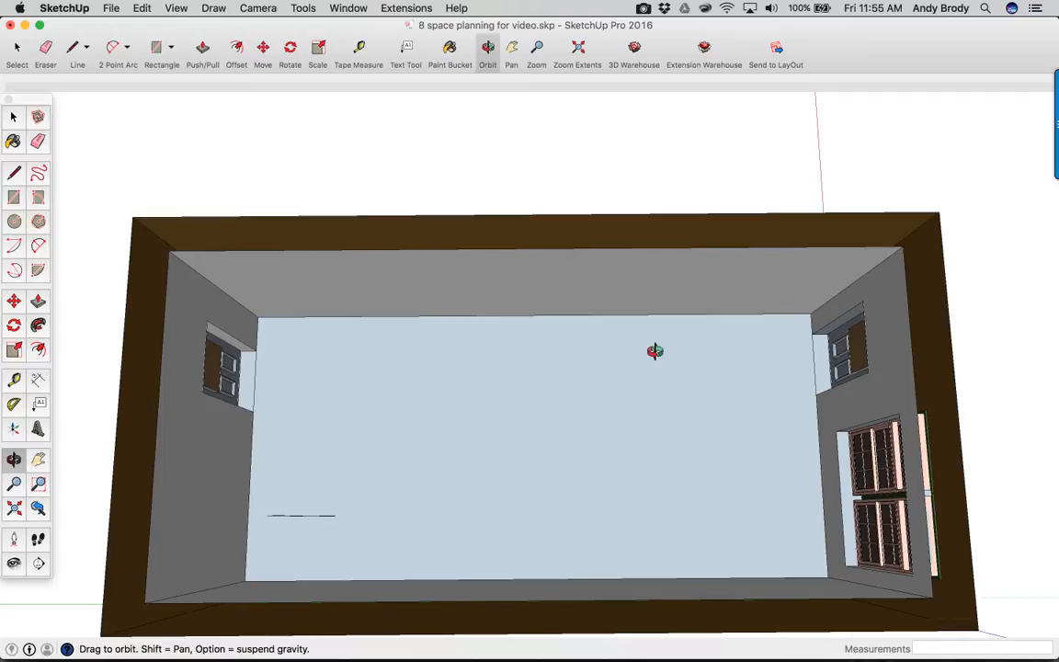
{"action": "left_click", "coordinate": [177, 9]}
{"action": "mouse_move", "coordinate": [241, 251]}
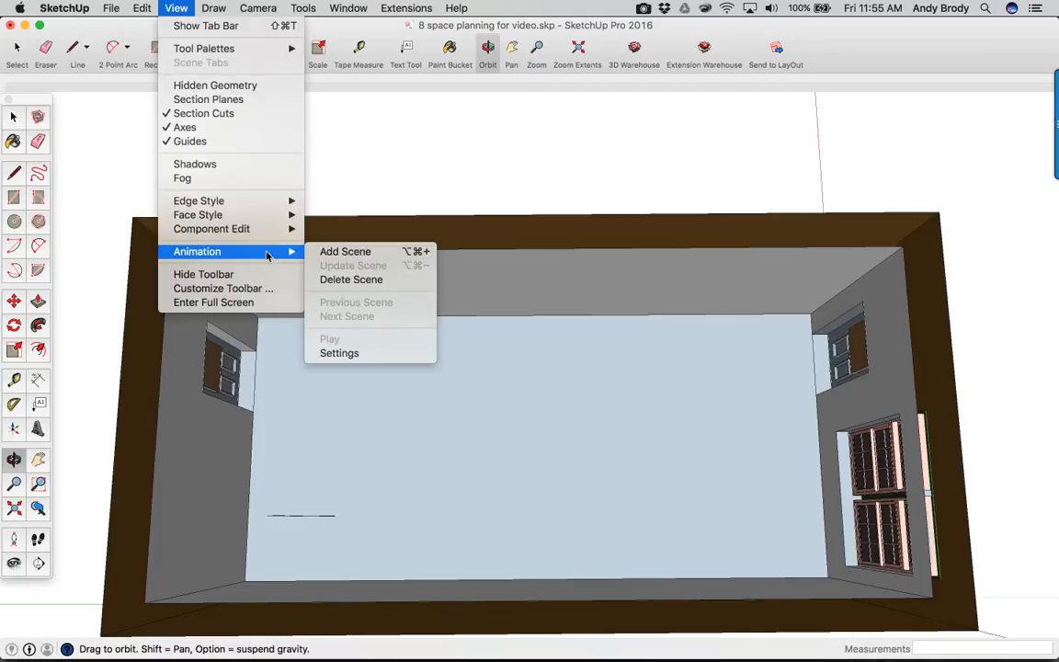
{"action": "left_click", "coordinate": [358, 254]}
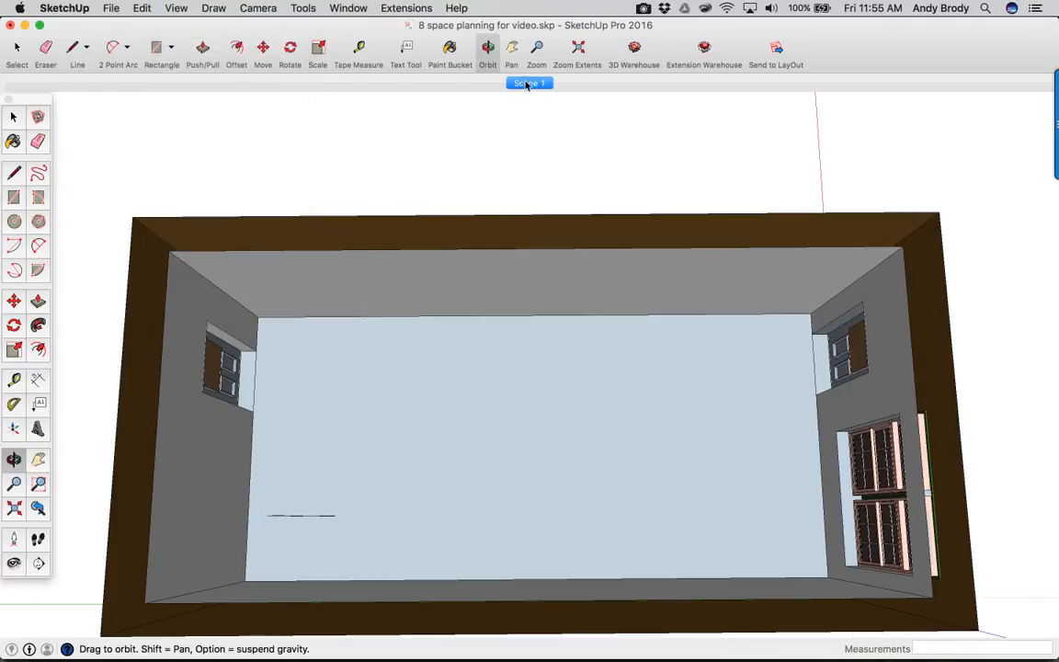
Rename the new scene "Overview".
{"action": "right_click", "coordinate": [530, 84]}
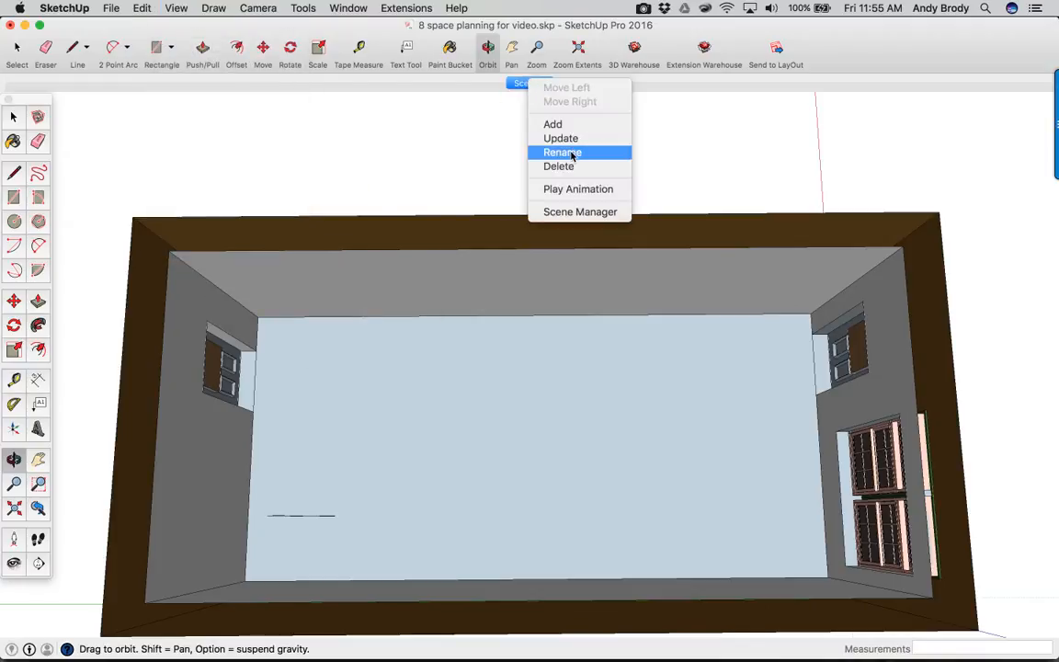
{"action": "left_click", "coordinate": [497, 149]}
{"action": "type", "text": "Overview"}
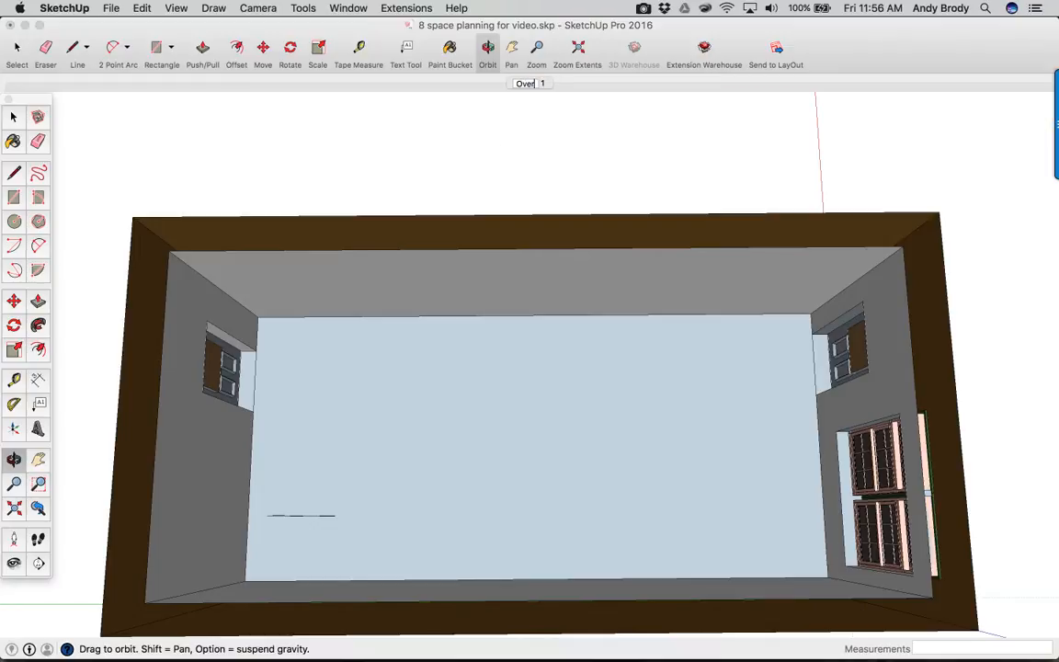
{"action": "key", "text": "Return"}
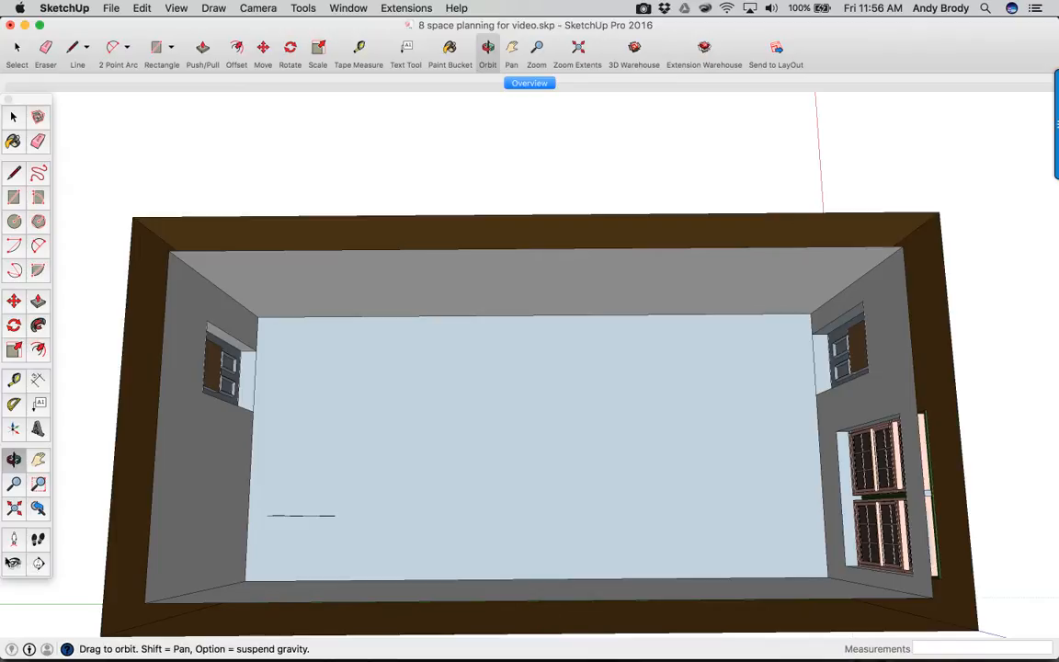
Position the camera inside the room near the rear wall and look around until it faces the door and window wall.
{"action": "left_click", "coordinate": [13, 545]}
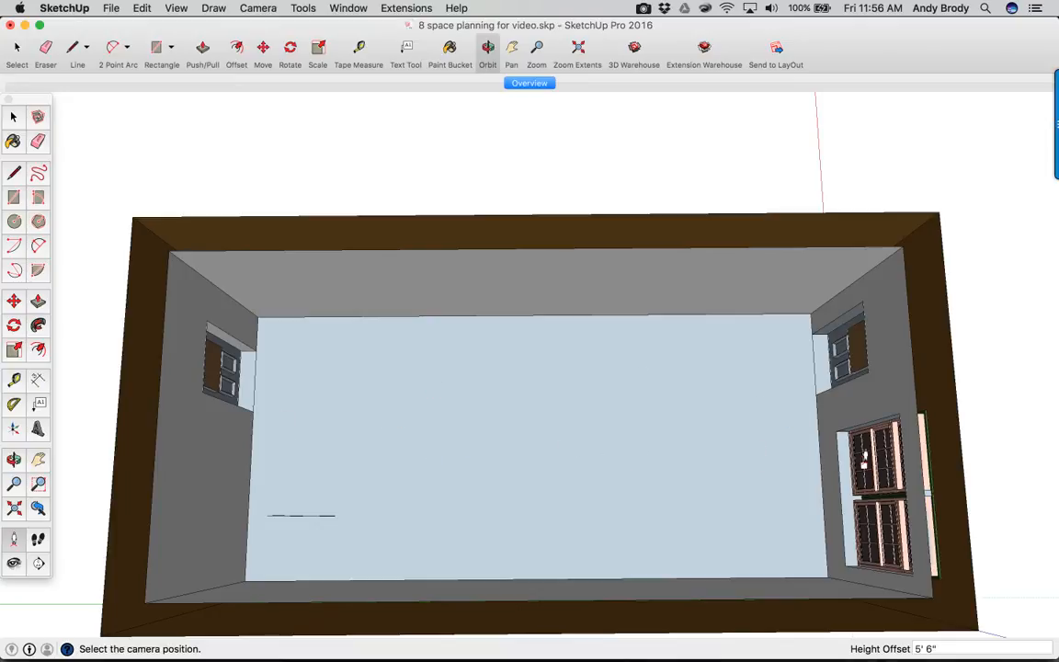
{"action": "left_click", "coordinate": [267, 458]}
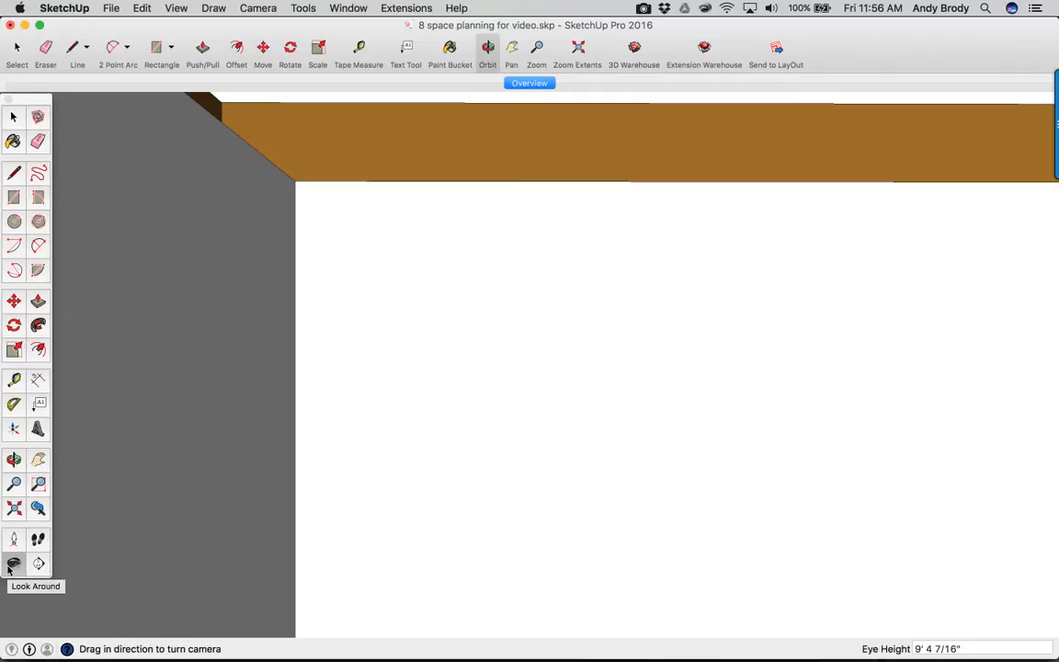
{"action": "left_click_drag", "start_coordinate": [684, 322], "coordinate": [782, 307]}
{"action": "left_click_drag", "start_coordinate": [596, 317], "coordinate": [703, 341]}
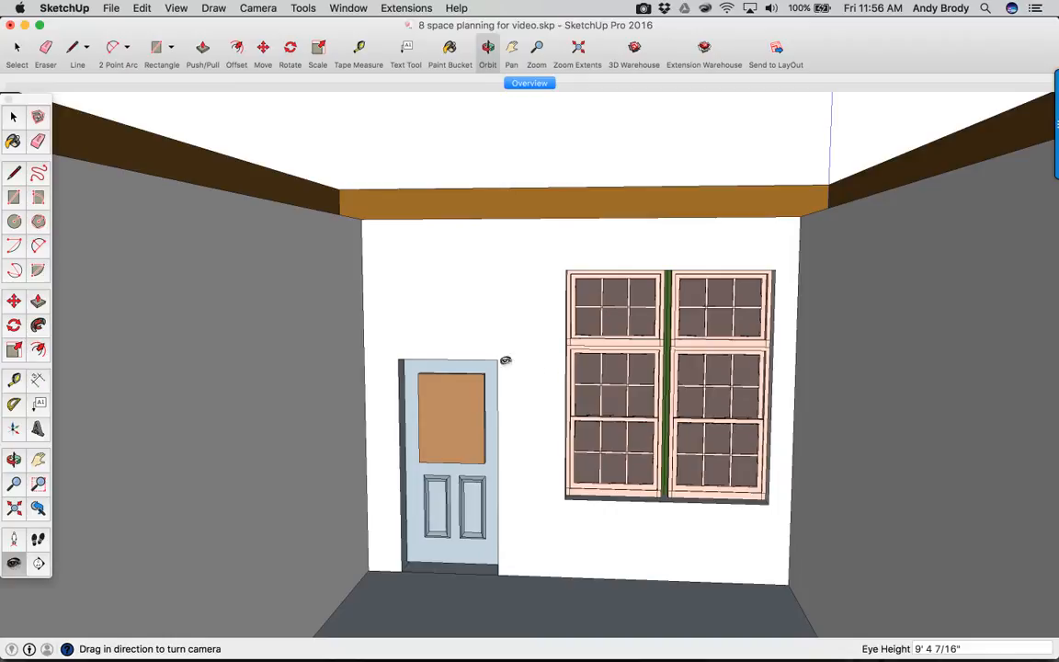
{"action": "left_click_drag", "start_coordinate": [493, 385], "coordinate": [542, 383]}
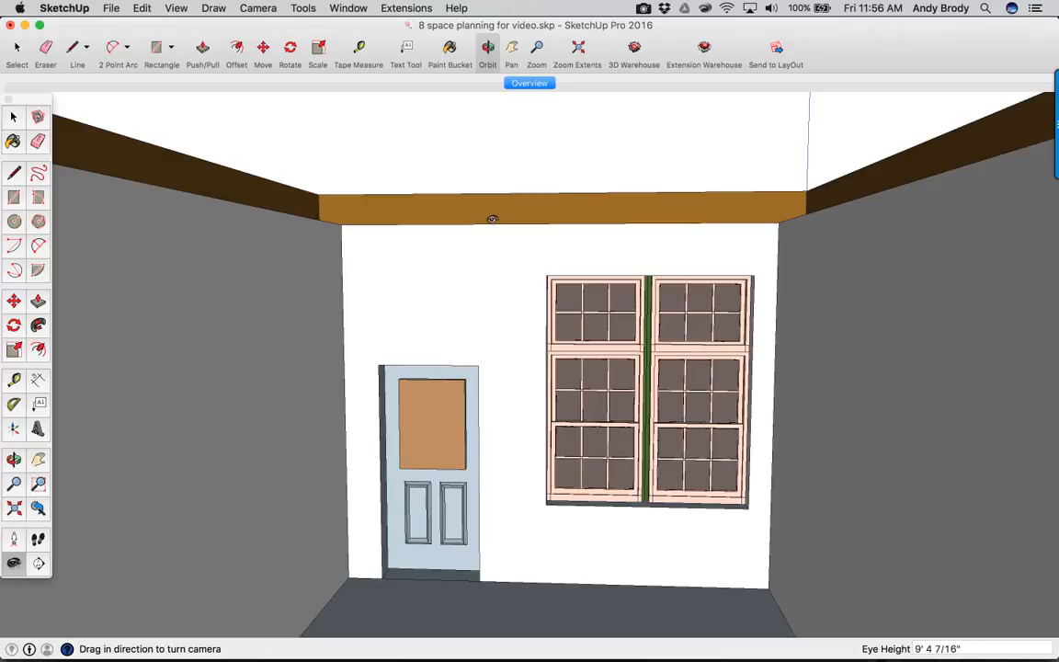
Set the camera's eye height to 4' and tilt the interior view up to frame the full door and window wall.
{"action": "left_click", "coordinate": [961, 649]}
{"action": "left_click_drag", "start_coordinate": [976, 646], "coordinate": [880, 634]}
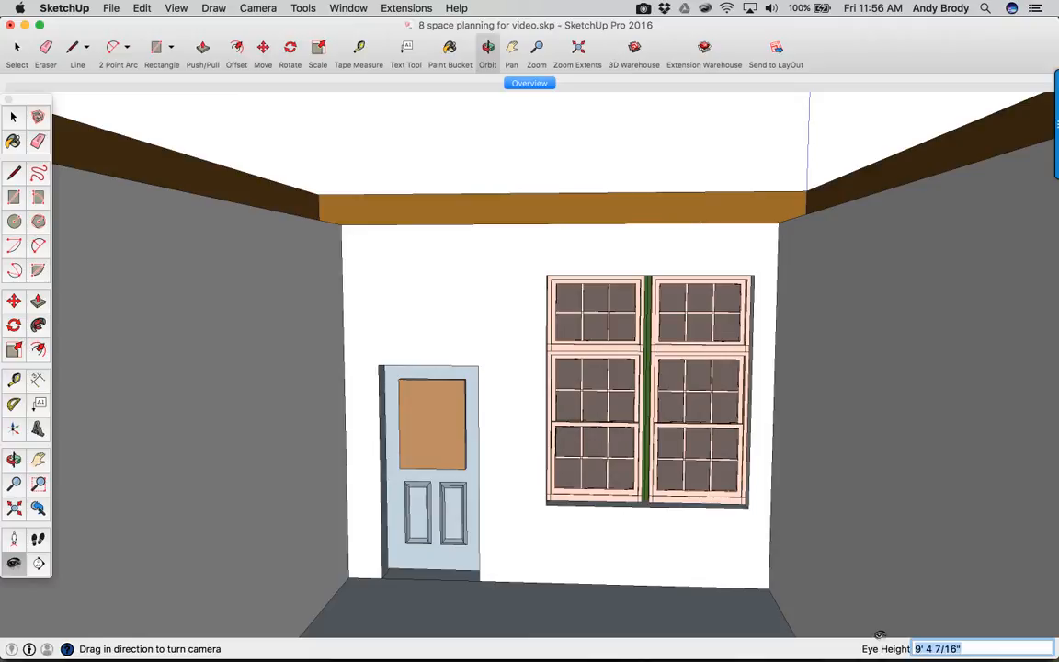
{"action": "type", "text": "5"}
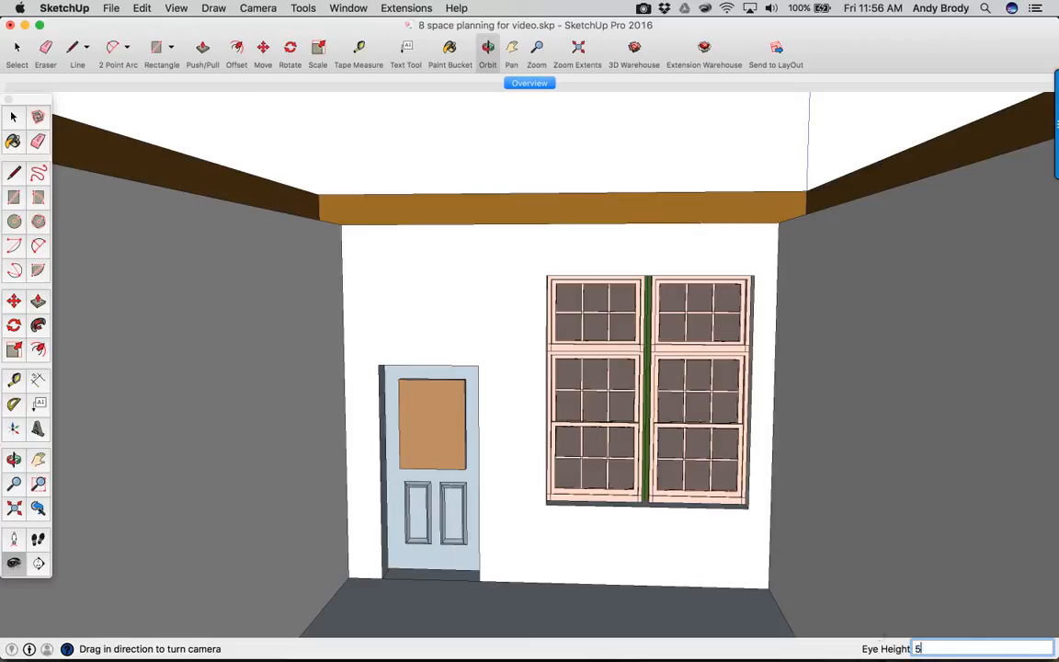
{"action": "type", "text": "' 7"}
{"action": "key", "text": "Return"}
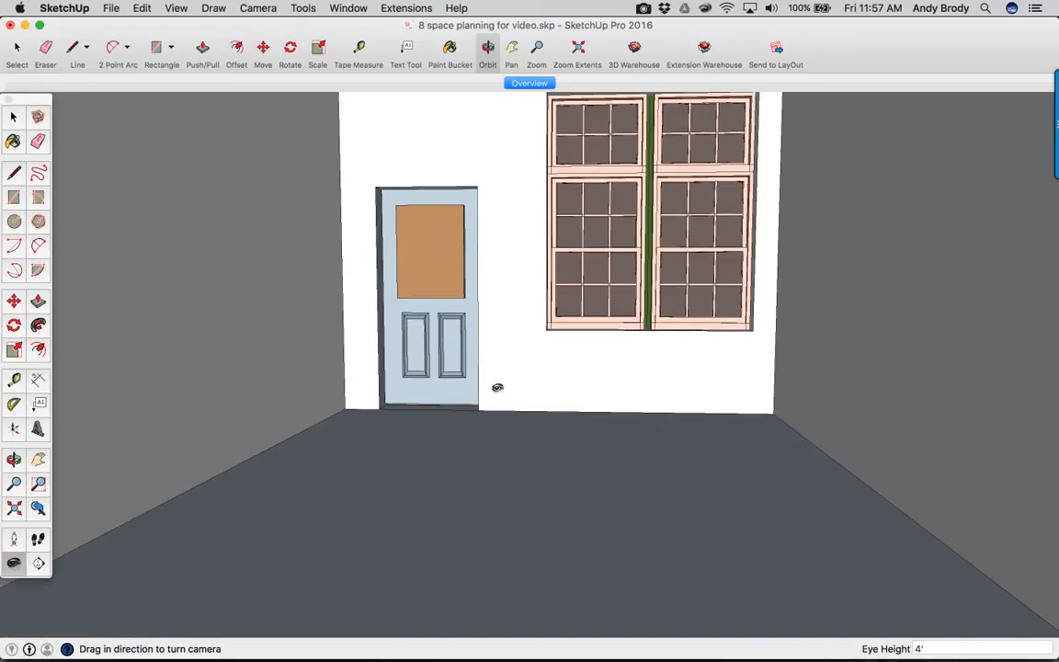
{"action": "left_click_drag", "start_coordinate": [424, 303], "coordinate": [543, 227]}
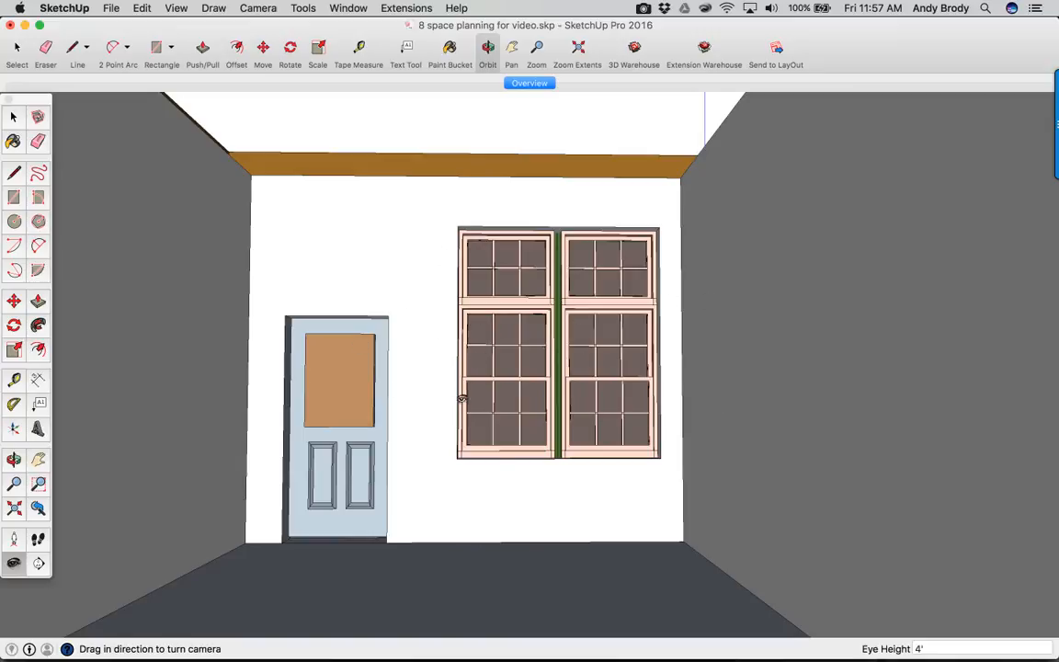
{"action": "left_click", "coordinate": [14, 485]}
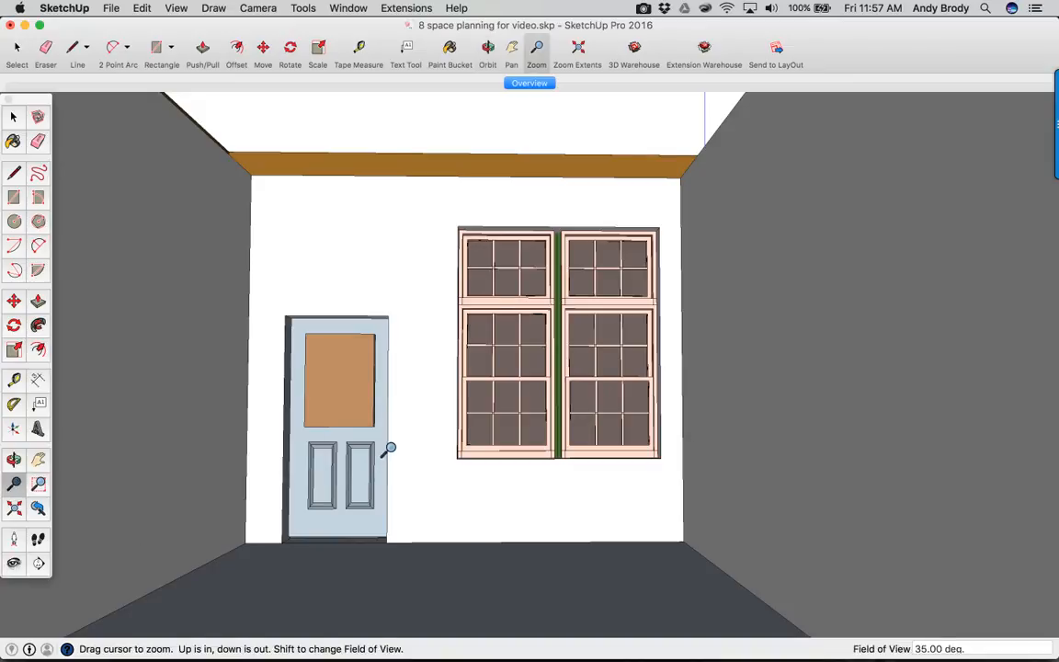
{"action": "left_click_drag", "start_coordinate": [388, 451], "coordinate": [389, 449]}
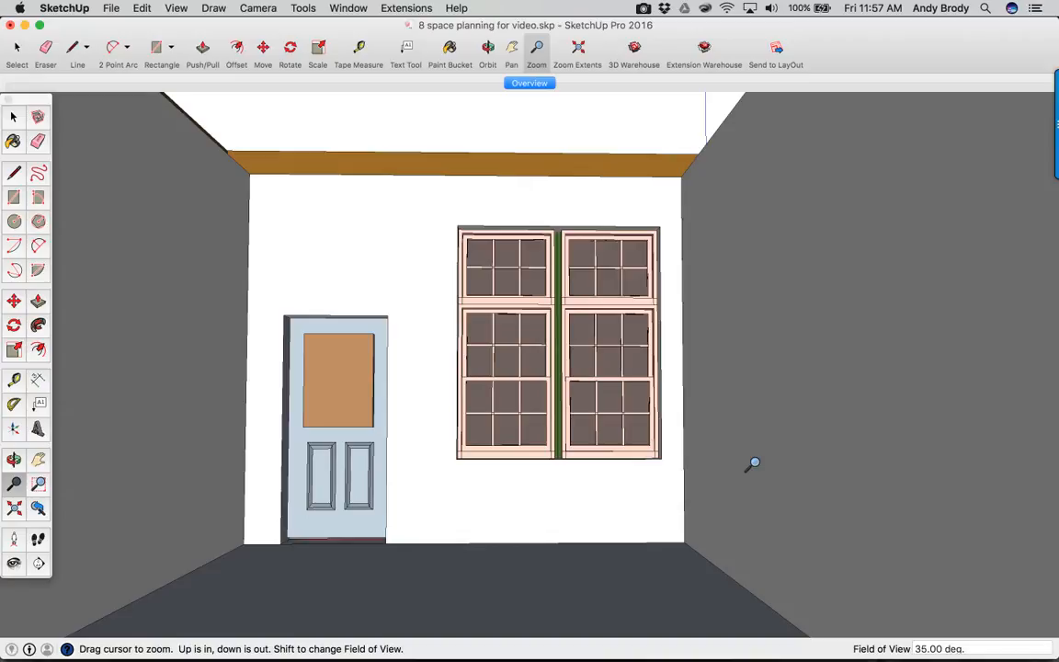
Set the camera's field of view to 55 degrees and turn the view to reframe the door and window wall.
{"action": "type", "text": "55"}
{"action": "key", "text": "Return"}
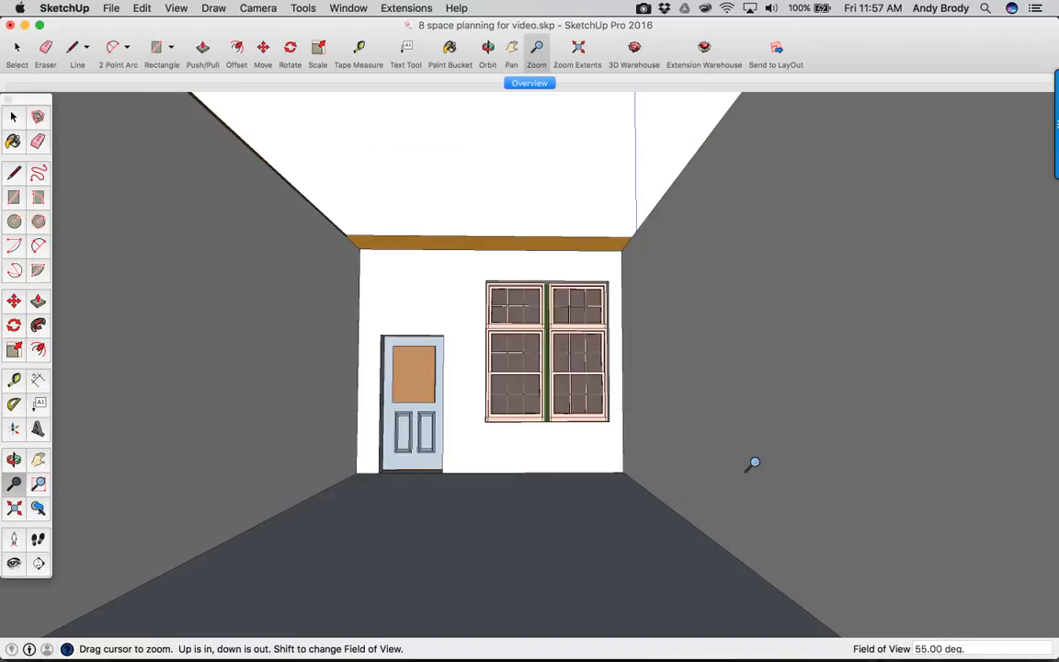
{"action": "left_click", "coordinate": [14, 564]}
{"action": "left_click_drag", "start_coordinate": [375, 339], "coordinate": [432, 359]}
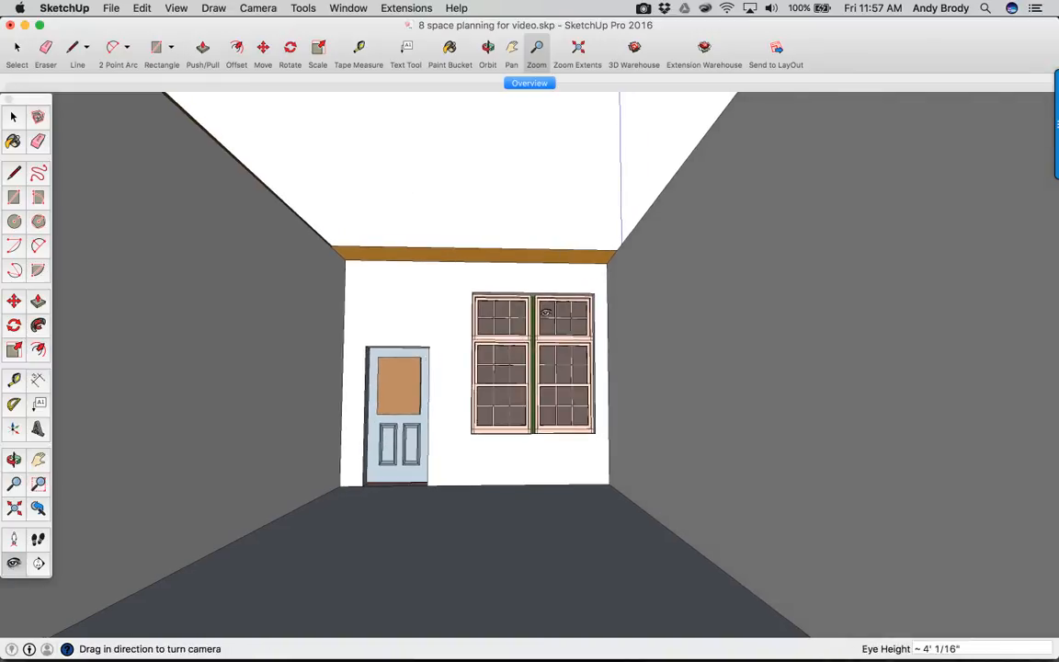
{"action": "left_click_drag", "start_coordinate": [492, 281], "coordinate": [535, 311]}
{"action": "left_click_drag", "start_coordinate": [464, 313], "coordinate": [455, 297]}
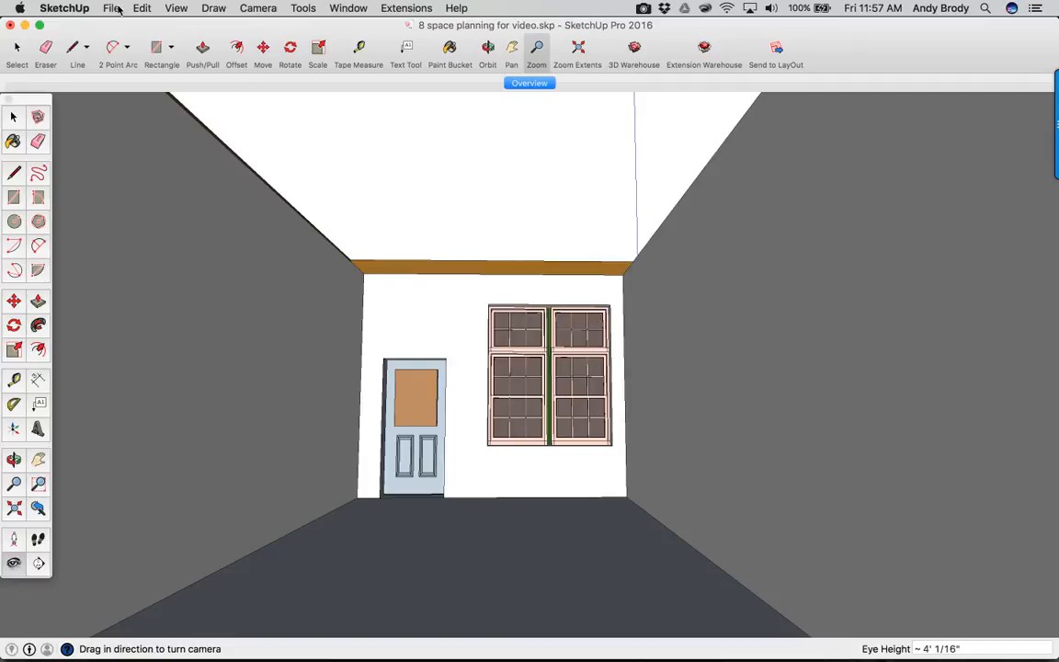
Unhide all hidden geometry to restore the roof over the room.
{"action": "left_click", "coordinate": [178, 8]}
{"action": "mouse_move", "coordinate": [140, 8]}
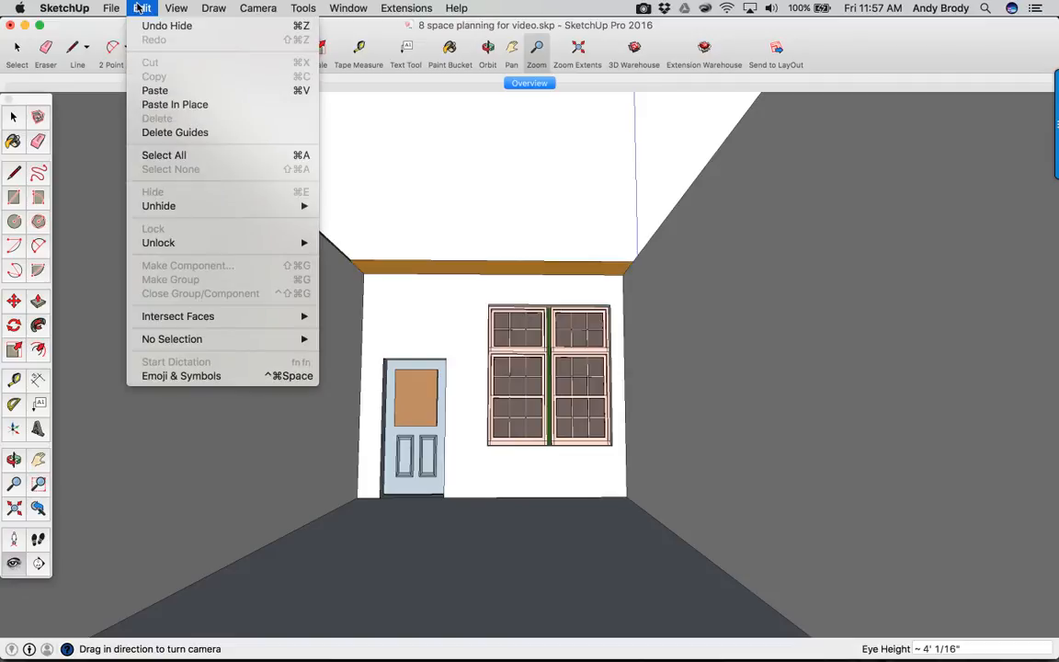
{"action": "mouse_move", "coordinate": [203, 206]}
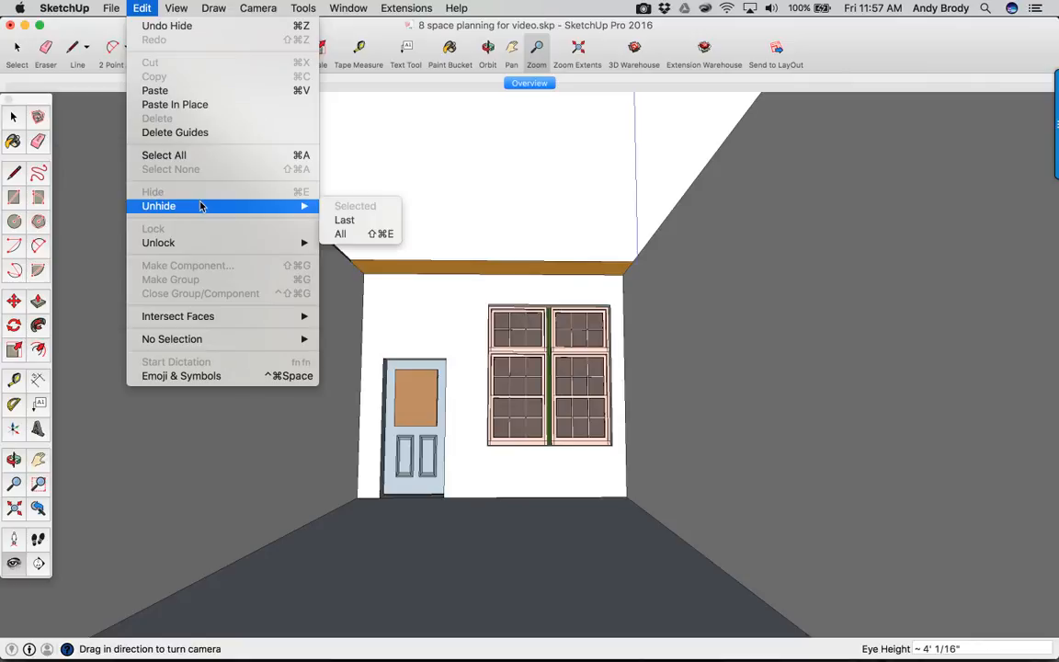
{"action": "left_click", "coordinate": [357, 237]}
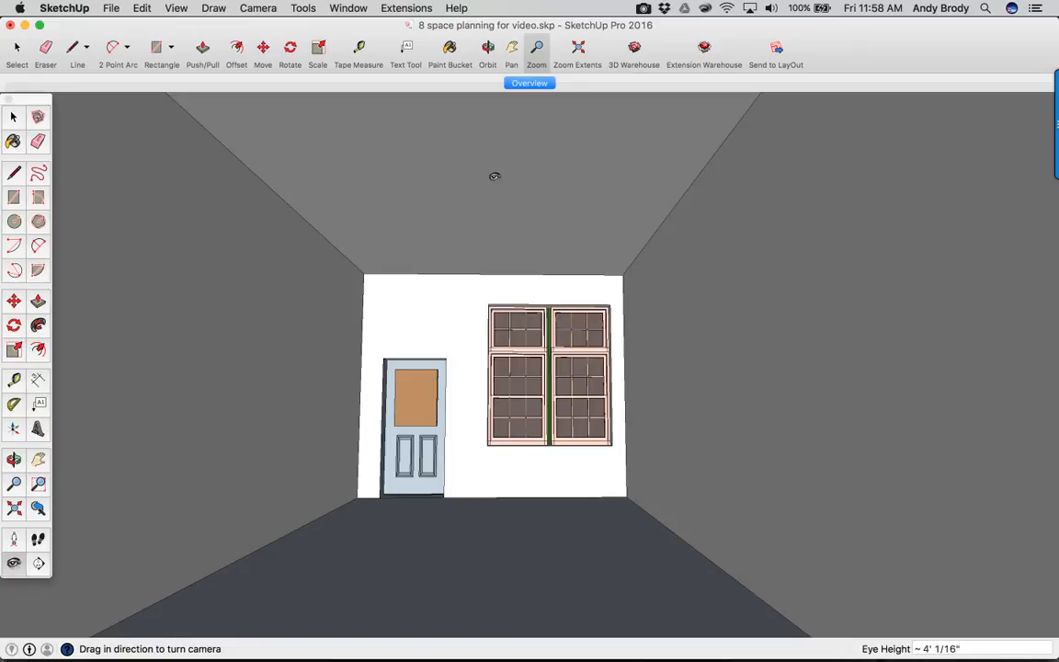
Add a scene for the enclosed interior view and compare it with the Overview scene.
{"action": "right_click", "coordinate": [531, 86]}
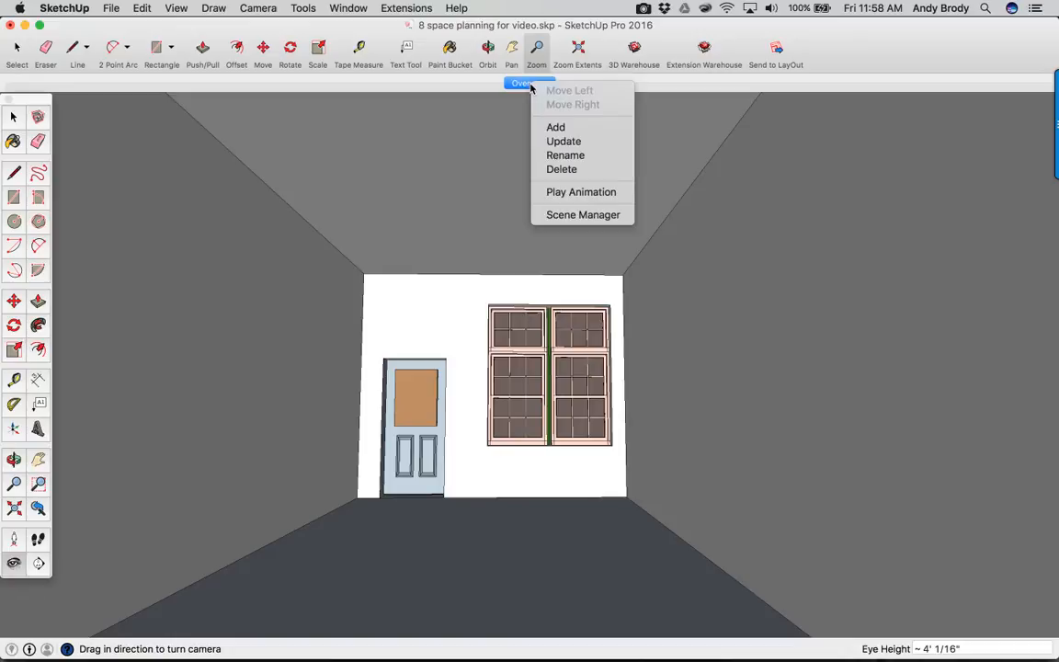
{"action": "left_click", "coordinate": [571, 134]}
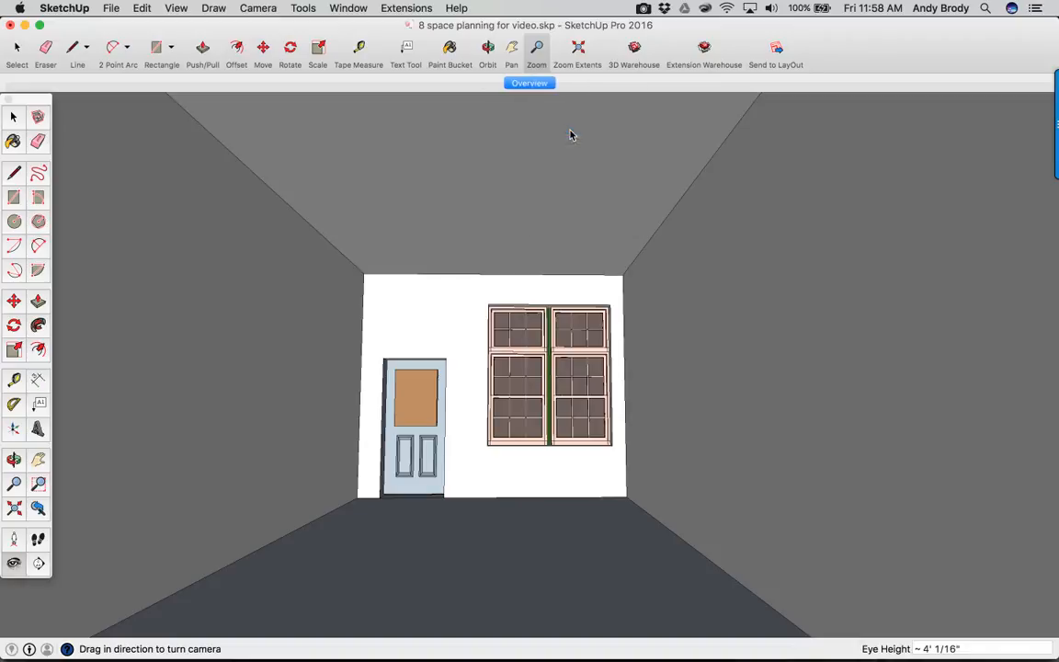
{"action": "left_click", "coordinate": [508, 84]}
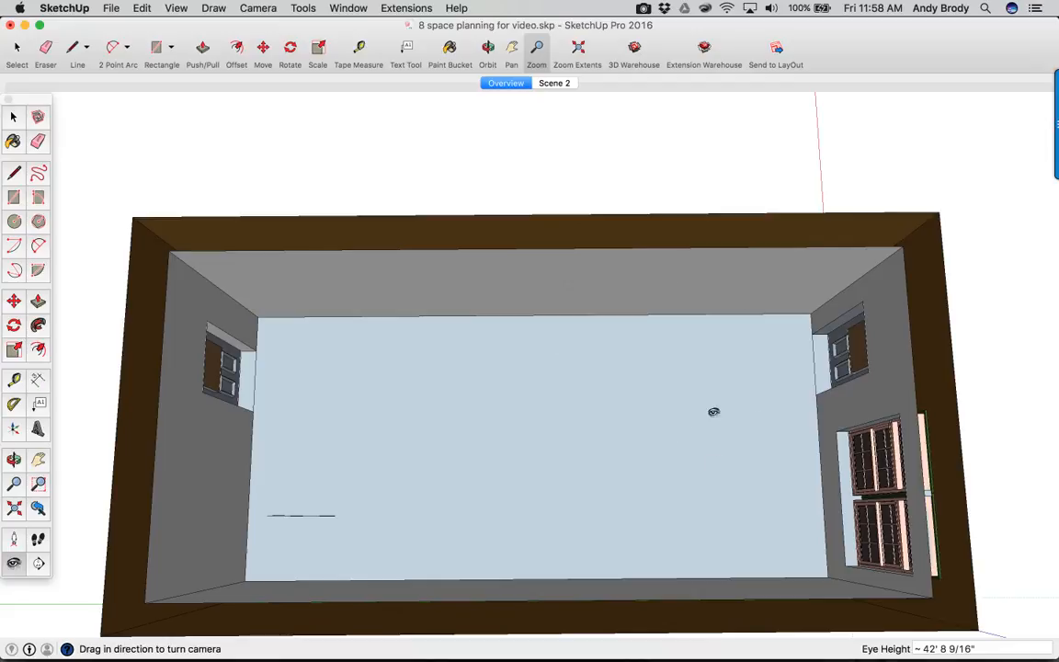
{"action": "left_click", "coordinate": [552, 83]}
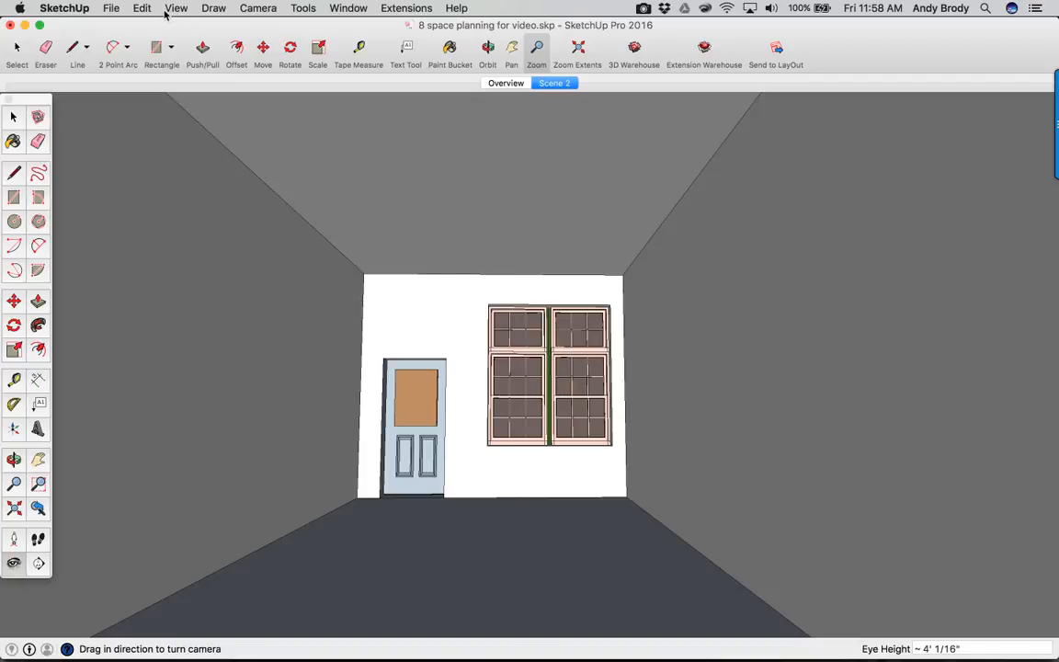
Switch Scene 2 to two-point perspective, recentre the door and window wall, and update the scene.
{"action": "left_click", "coordinate": [257, 8]}
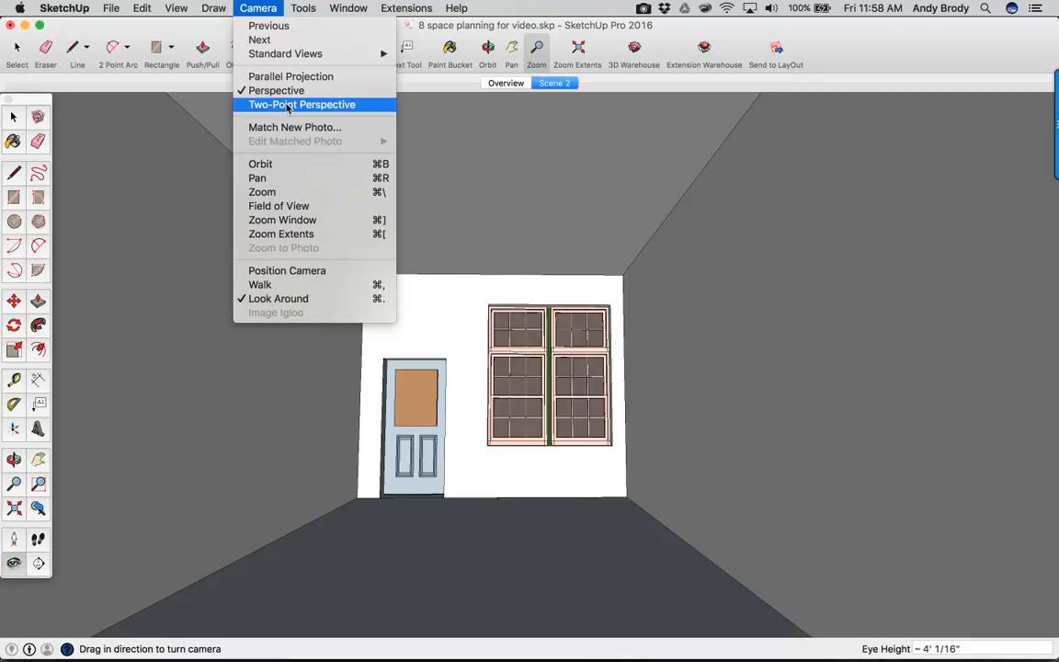
{"action": "left_click", "coordinate": [287, 107]}
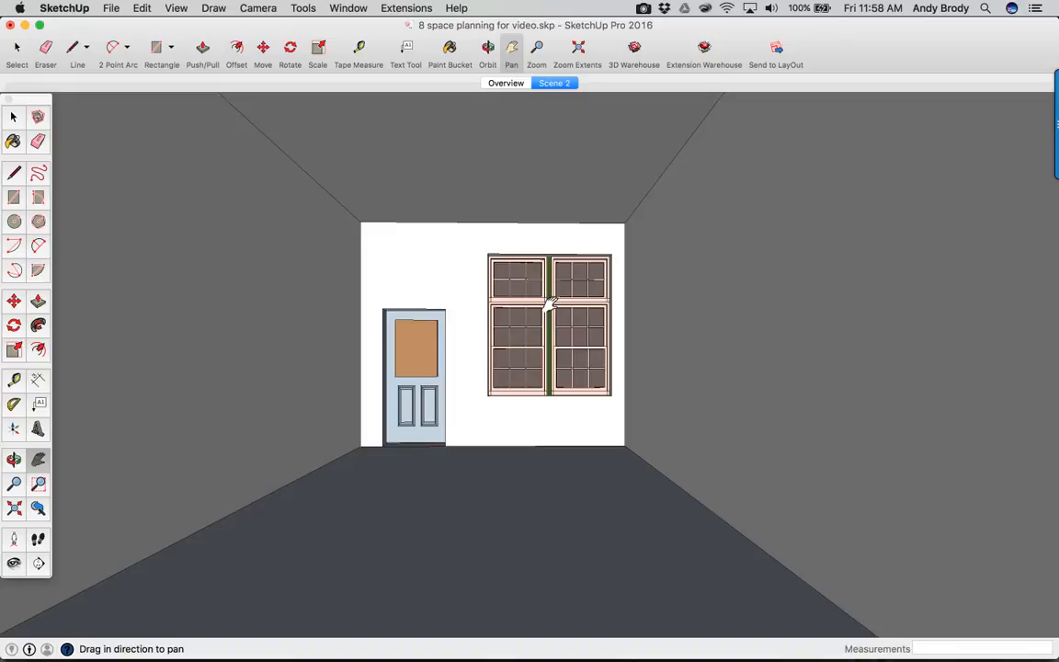
{"action": "left_click_drag", "start_coordinate": [425, 293], "coordinate": [435, 330]}
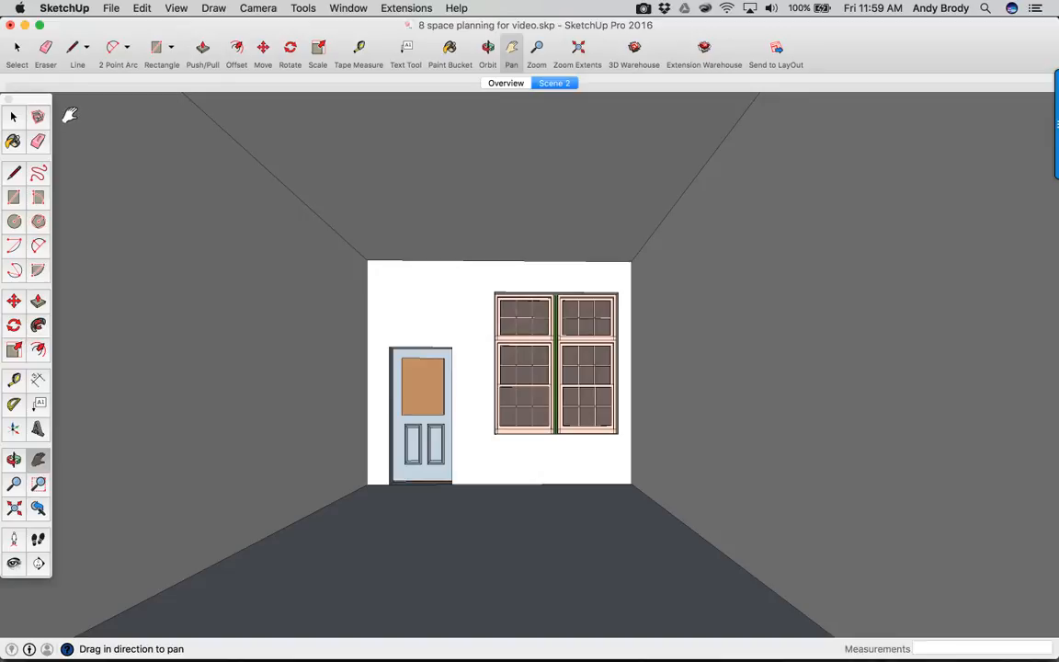
{"action": "left_click_drag", "start_coordinate": [38, 101], "coordinate": [38, 126]}
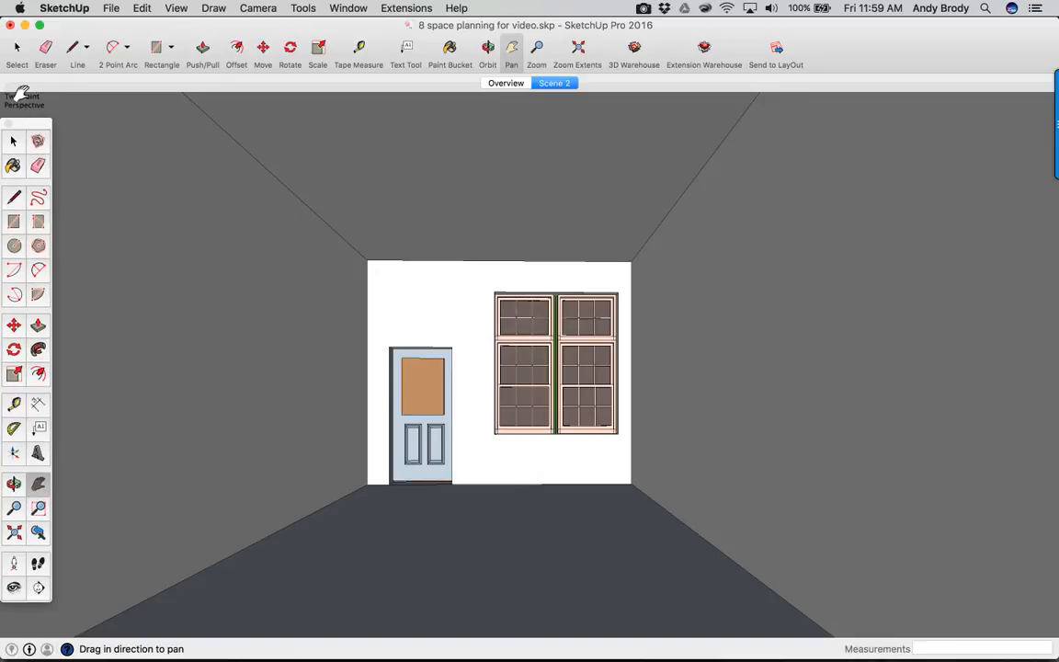
{"action": "right_click", "coordinate": [552, 86]}
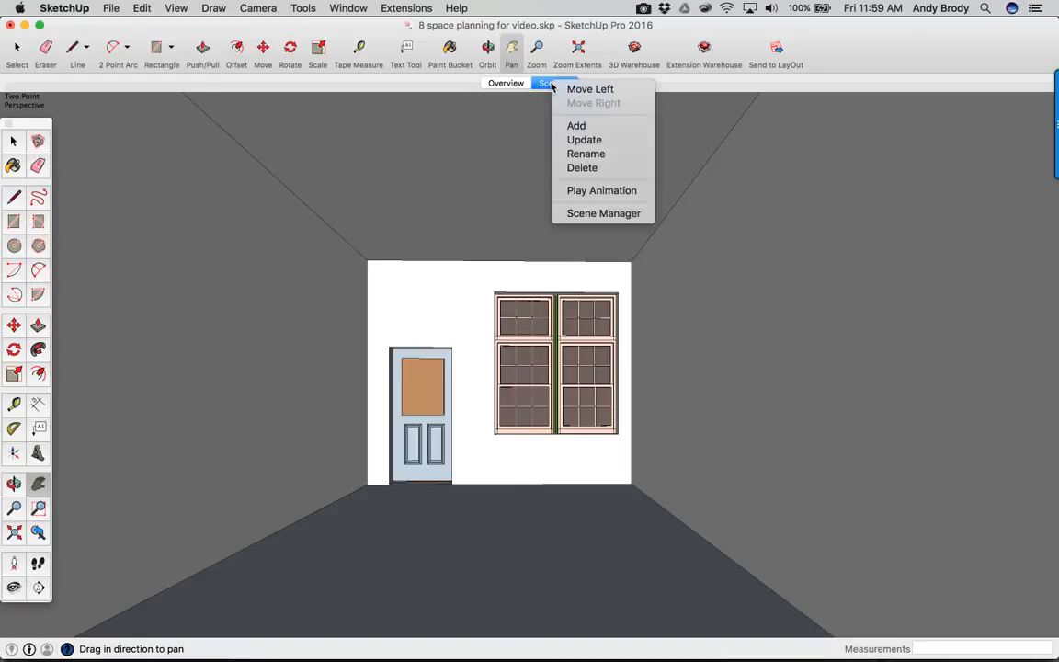
{"action": "left_click", "coordinate": [585, 142]}
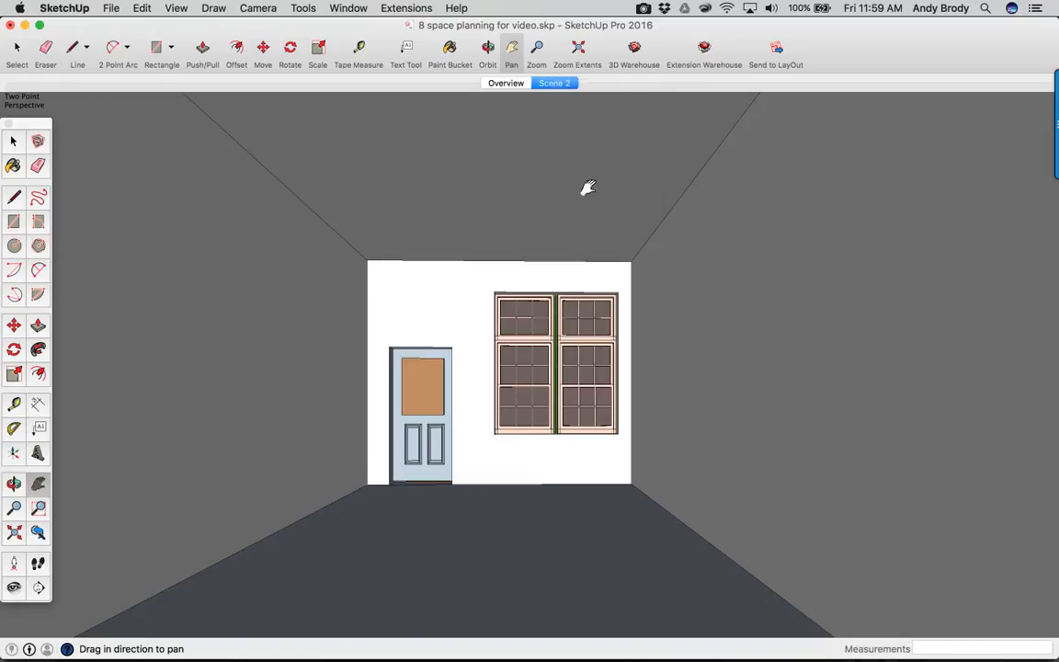
Open the scene manager and rename Scene 2 as "View to front".
{"action": "right_click", "coordinate": [555, 83]}
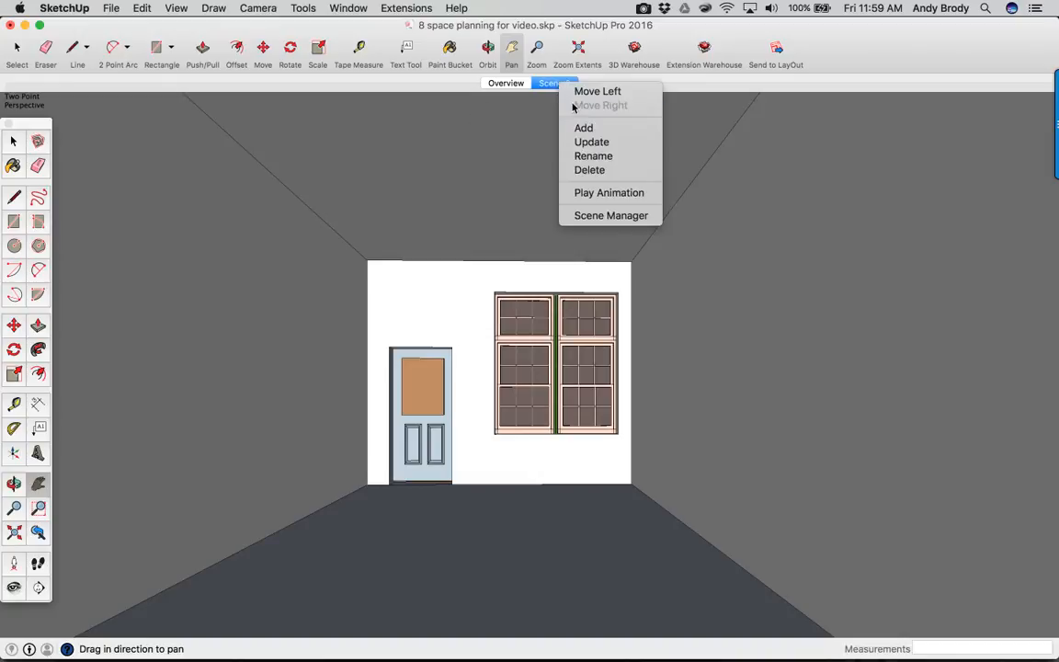
{"action": "left_click", "coordinate": [612, 215]}
{"action": "left_click_drag", "start_coordinate": [96, 100], "coordinate": [891, 85]}
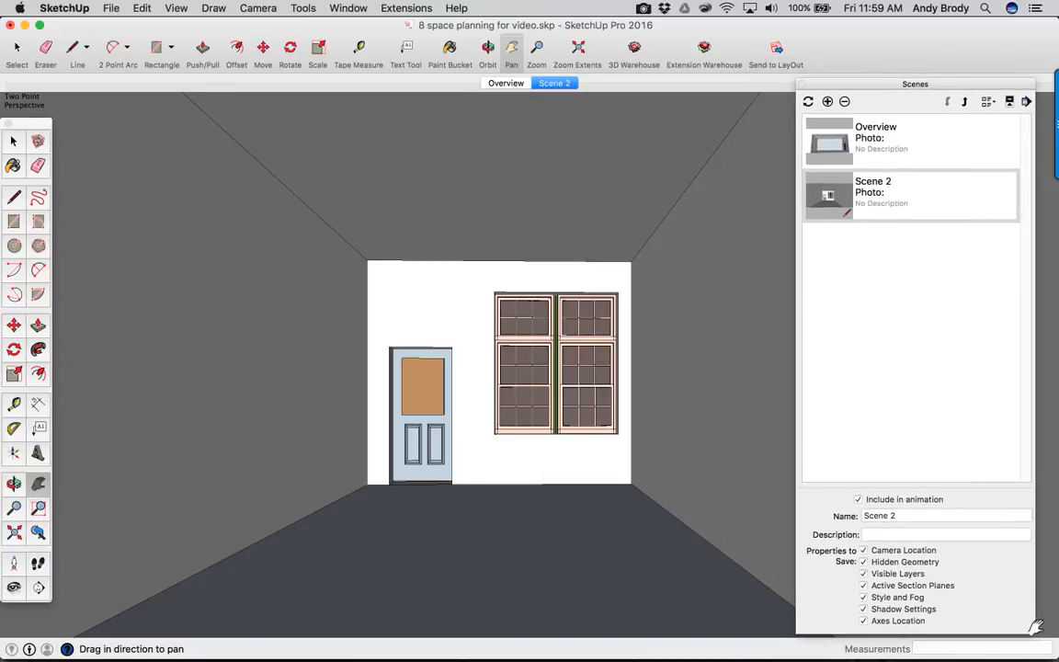
{"action": "left_click_drag", "start_coordinate": [1037, 623], "coordinate": [1055, 550]}
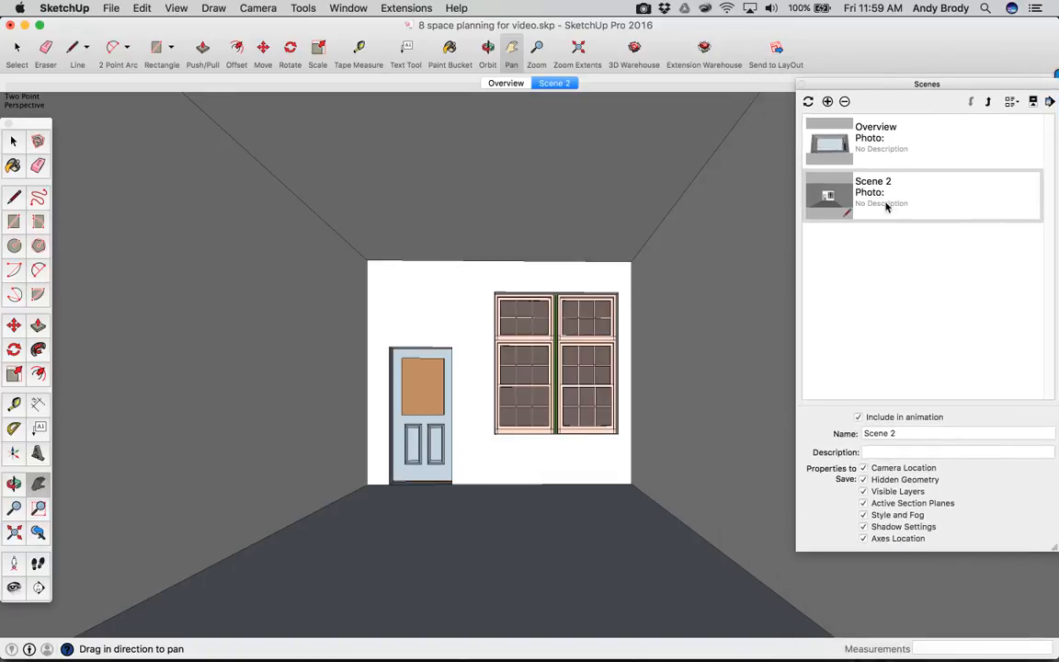
{"action": "left_click", "coordinate": [899, 436]}
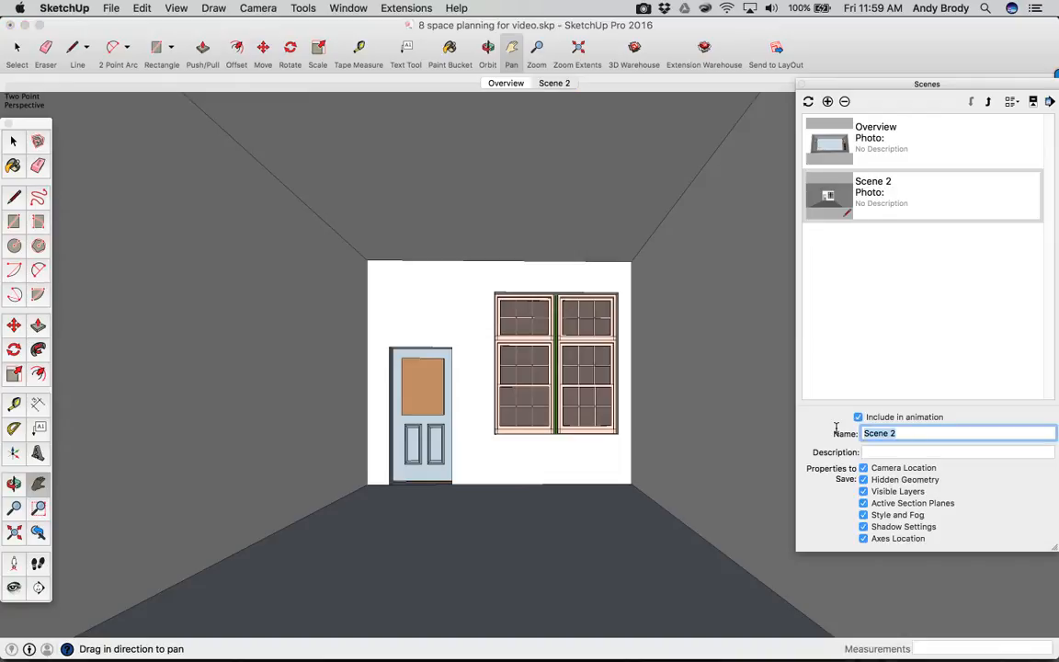
{"action": "type", "text": "View to front"}
{"action": "key", "text": "Return"}
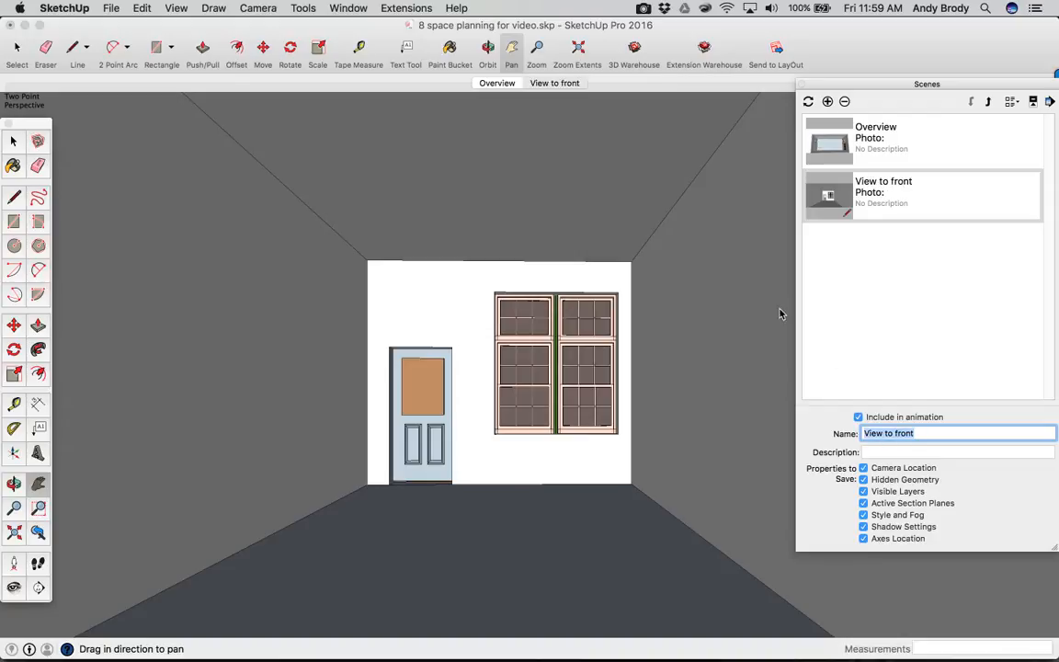
Position the camera on the floor by the window wall and look around until it faces the rear door and figure.
{"action": "left_click", "coordinate": [14, 563]}
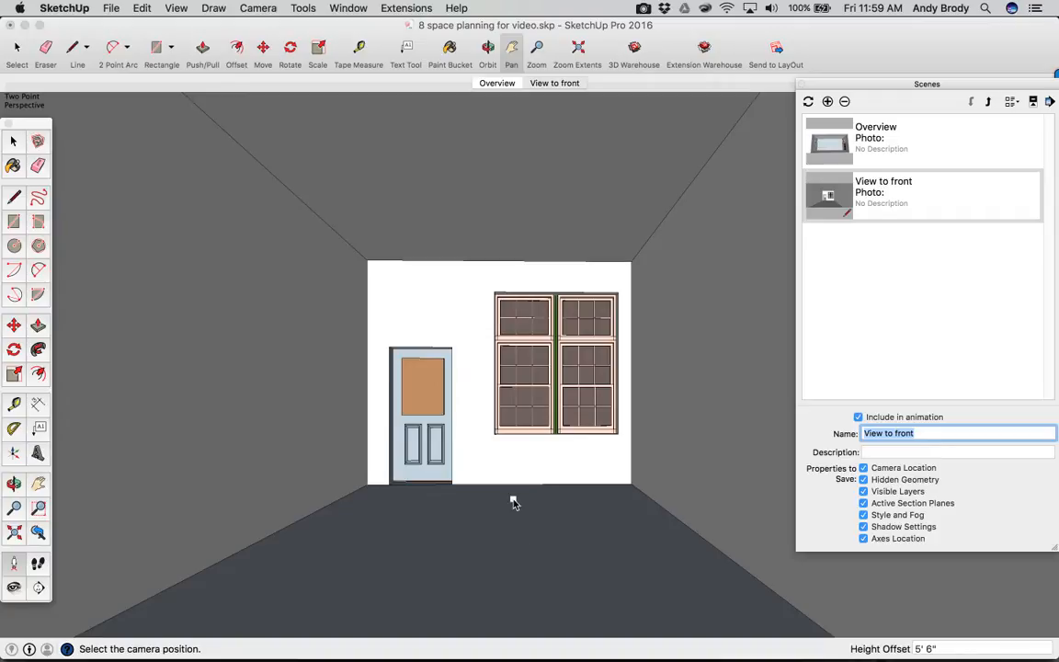
{"action": "left_click", "coordinate": [622, 497]}
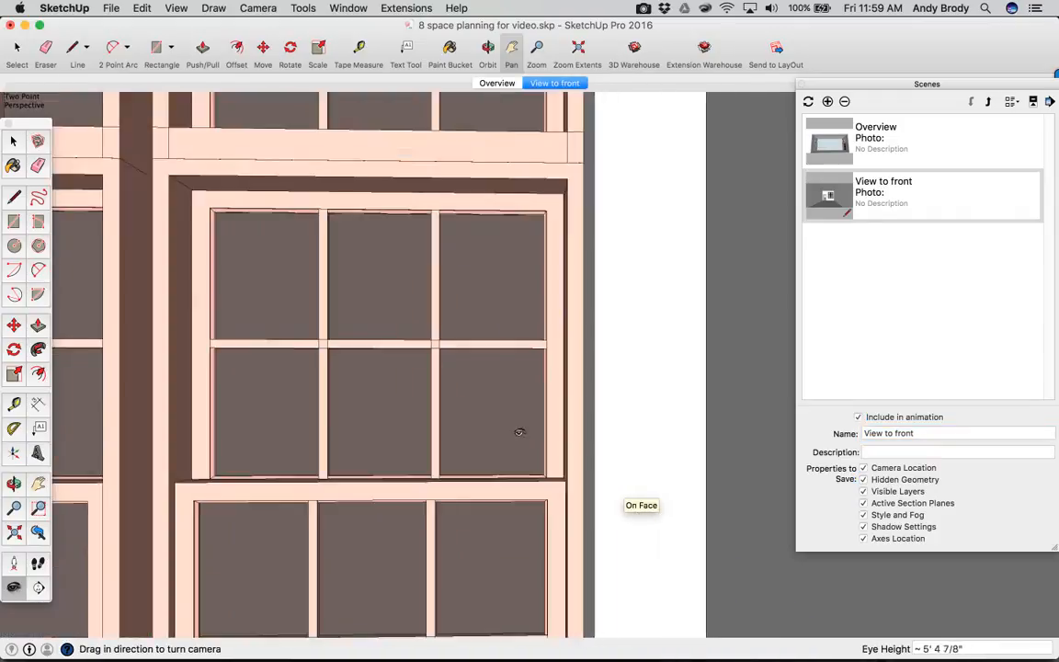
{"action": "left_click_drag", "start_coordinate": [501, 374], "coordinate": [436, 584]}
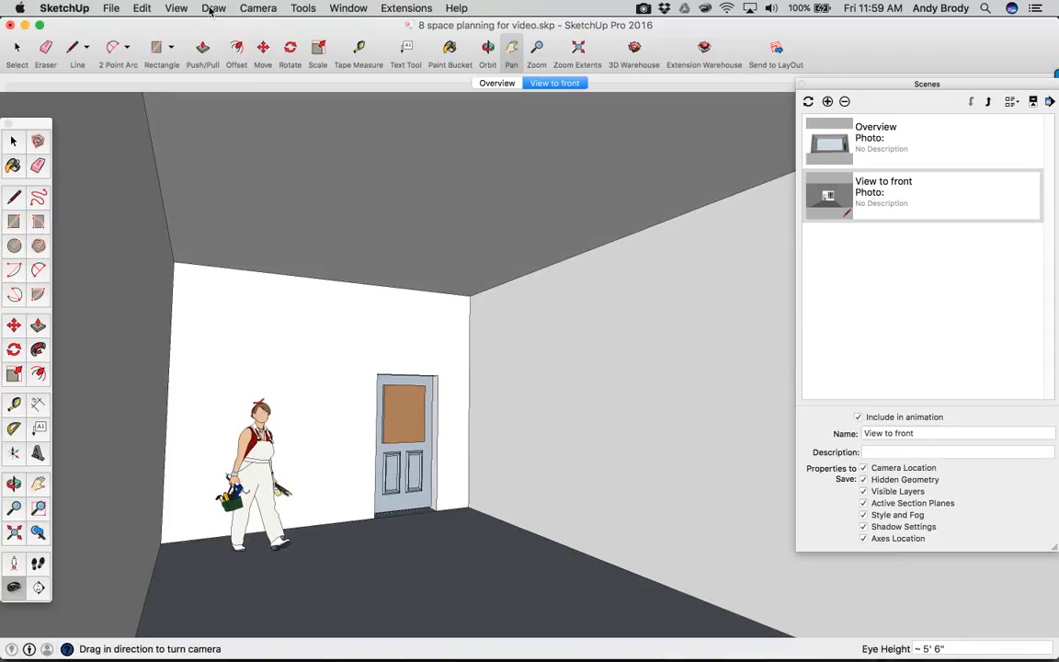
Switch the view of the rear wall to two-point perspective and adjust its framing.
{"action": "left_click", "coordinate": [244, 9]}
{"action": "left_click", "coordinate": [279, 103]}
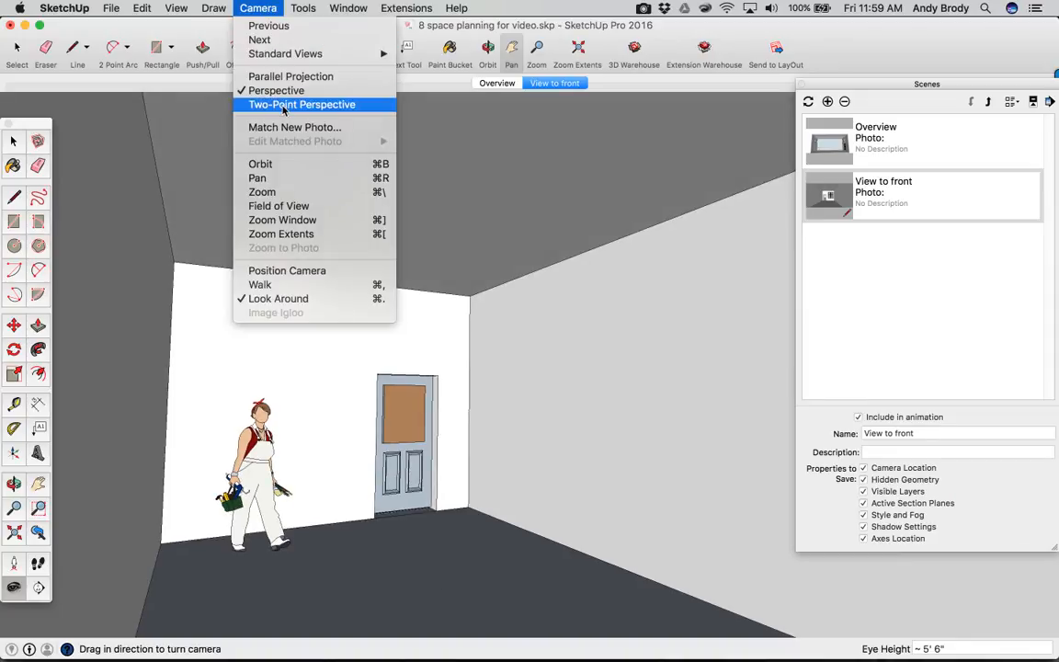
{"action": "left_click_drag", "start_coordinate": [248, 269], "coordinate": [259, 278]}
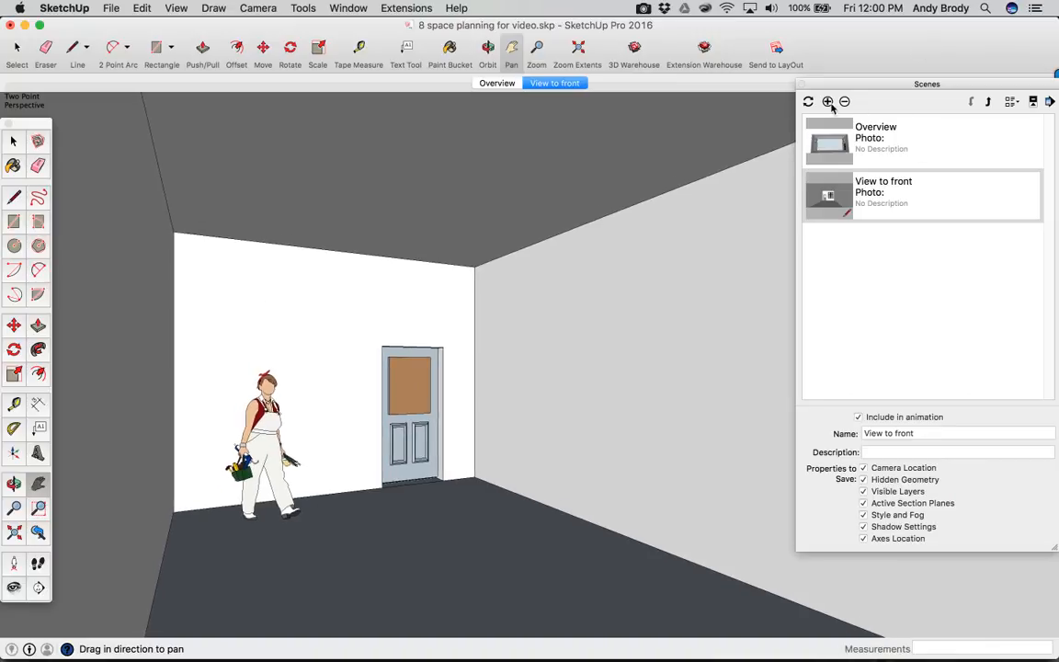
Add a scene of the rear-wall view, name it "View to back", and close the scene manager.
{"action": "left_click", "coordinate": [829, 102]}
{"action": "left_click", "coordinate": [913, 437]}
{"action": "left_click", "coordinate": [907, 434]}
{"action": "left_click_drag", "start_coordinate": [908, 434], "coordinate": [864, 430]}
{"action": "type", "text": "V"}
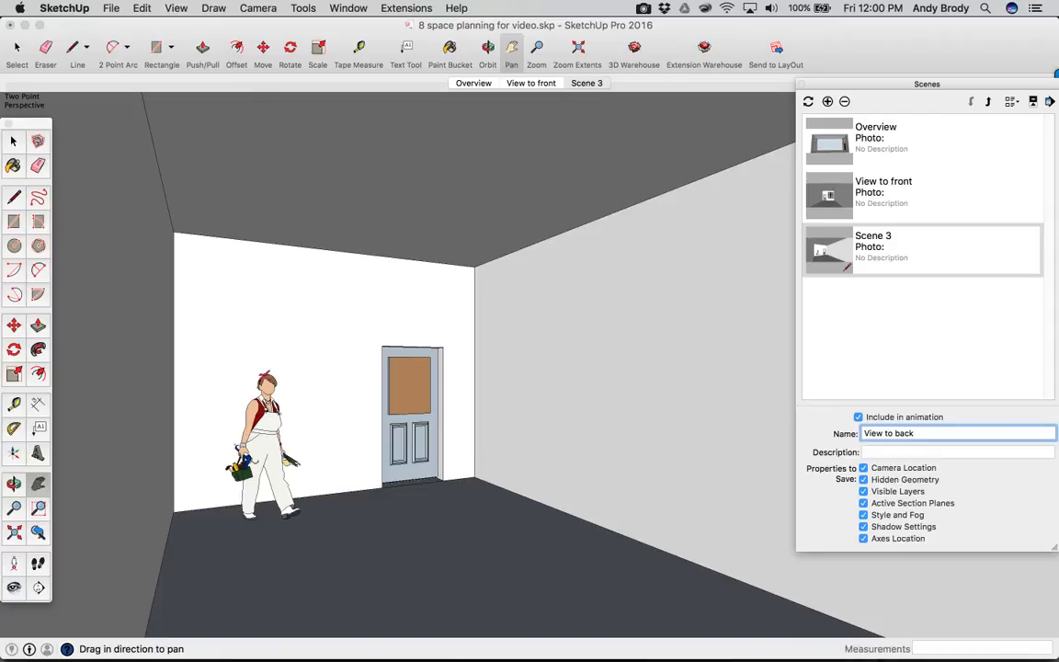
{"action": "key", "text": "Tab"}
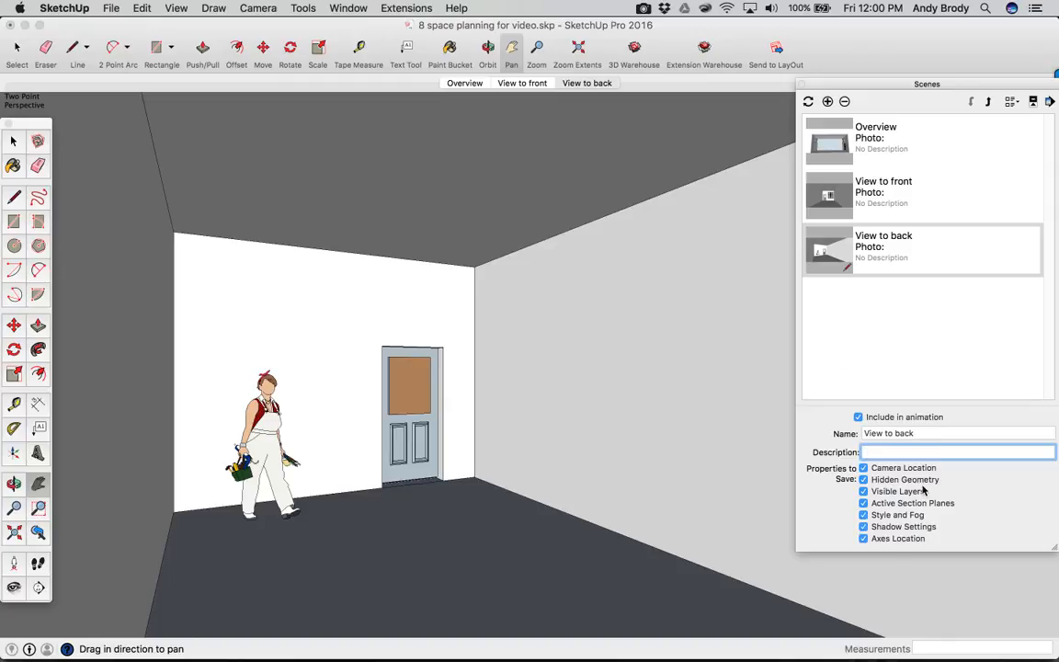
{"action": "left_click", "coordinate": [801, 85]}
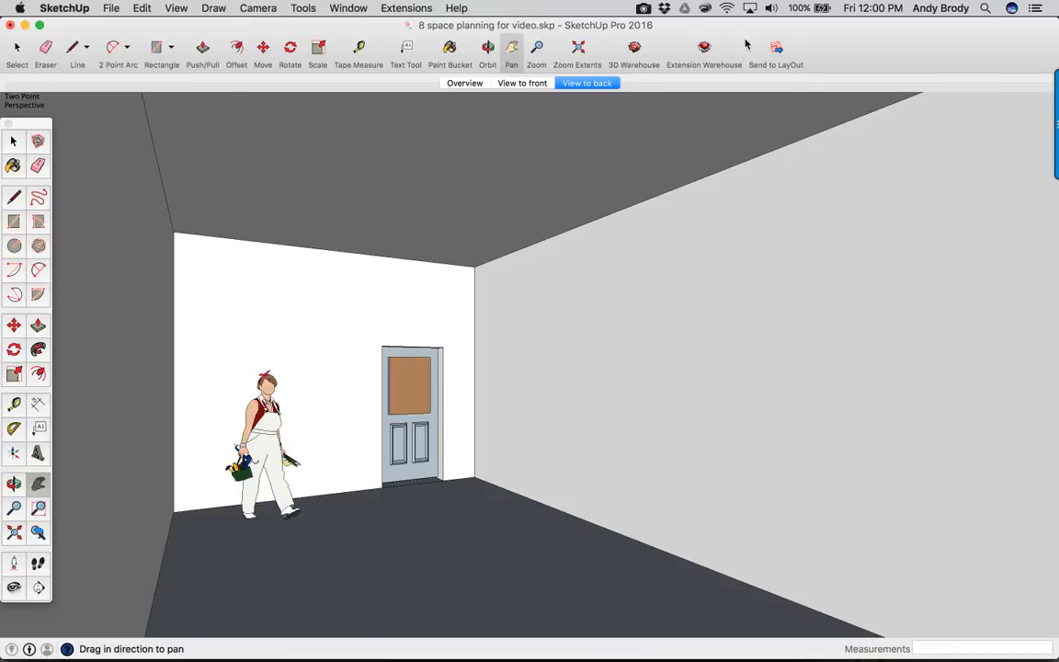
Review the "View to front" and Overview scenes, viewing the whole open room from farther out.
{"action": "left_click", "coordinate": [528, 84]}
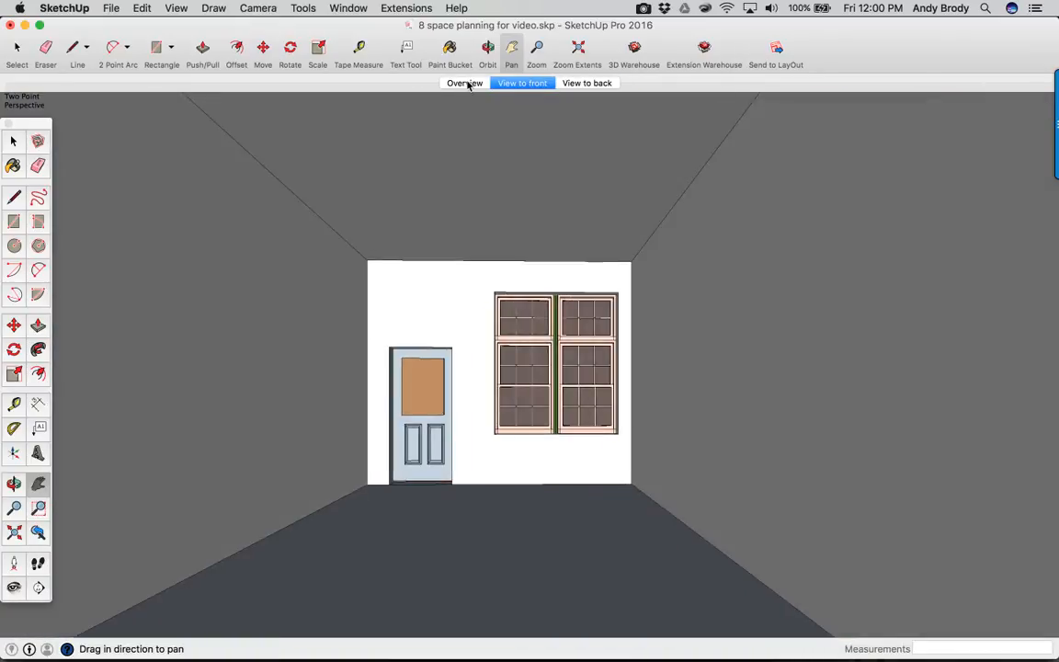
{"action": "left_click", "coordinate": [464, 83]}
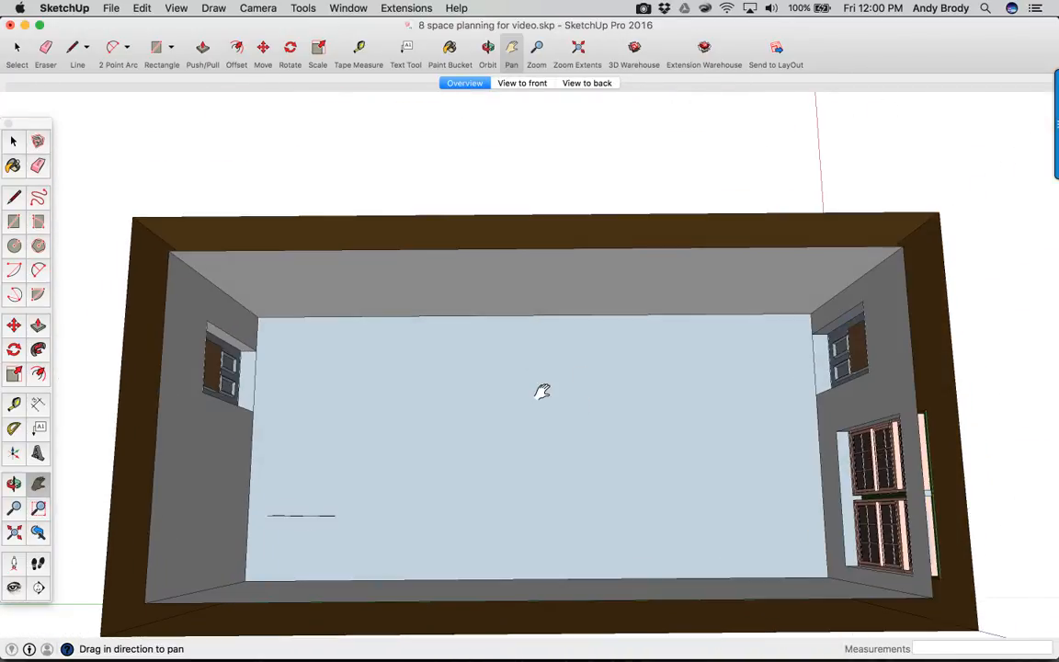
{"action": "scroll", "coordinate": [531, 398], "scroll_direction": "down", "scroll_amount": 5}
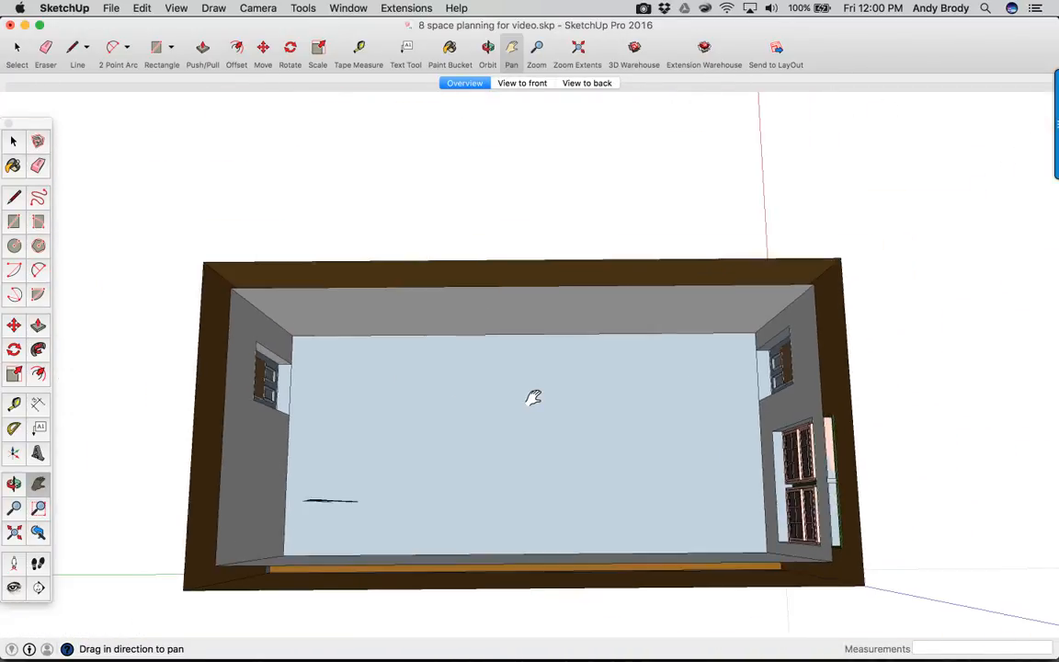
{"action": "left_click_drag", "start_coordinate": [563, 450], "coordinate": [574, 498]}
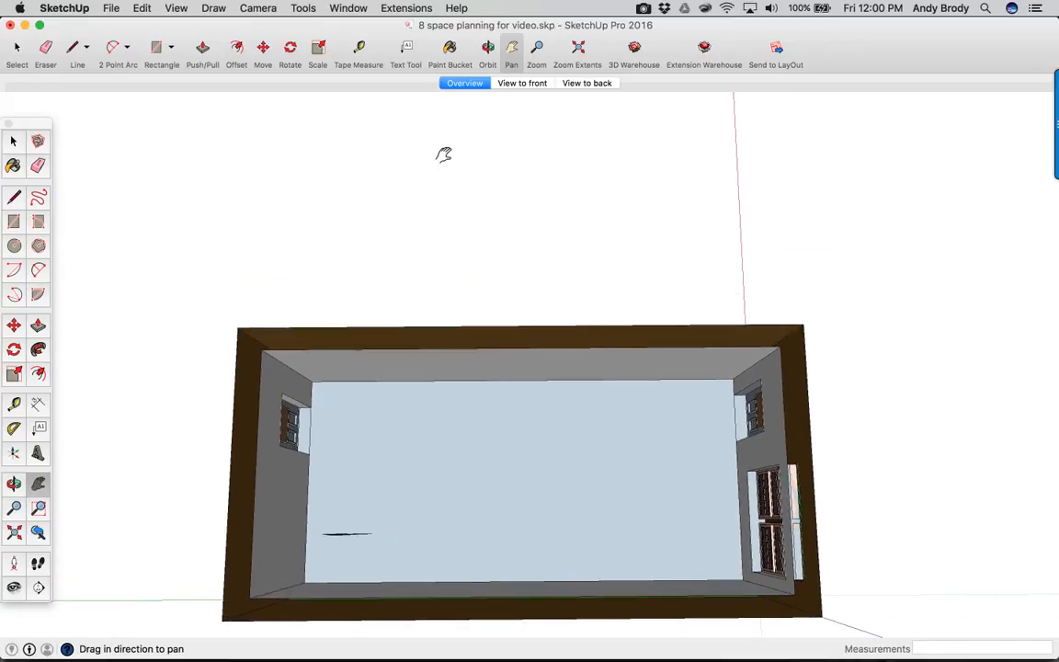
{"action": "left_click_drag", "start_coordinate": [582, 438], "coordinate": [576, 447]}
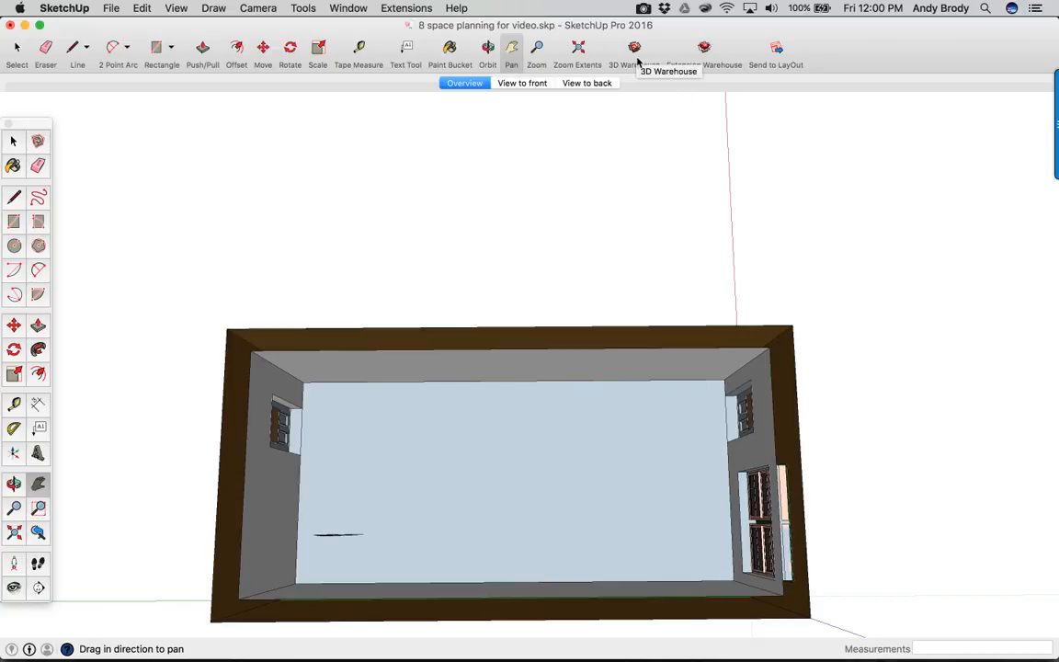
{"action": "mouse_move", "coordinate": [527, 655]}
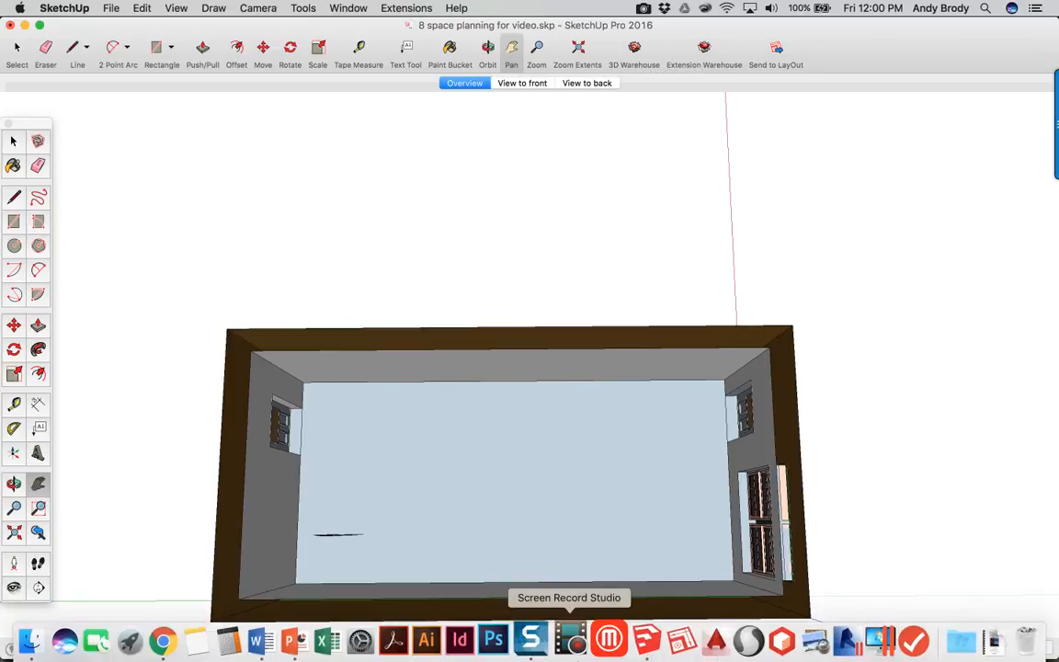
Switch to Chrome and look through the FormFonts search results for cafe furniture.
{"action": "left_click", "coordinate": [163, 641]}
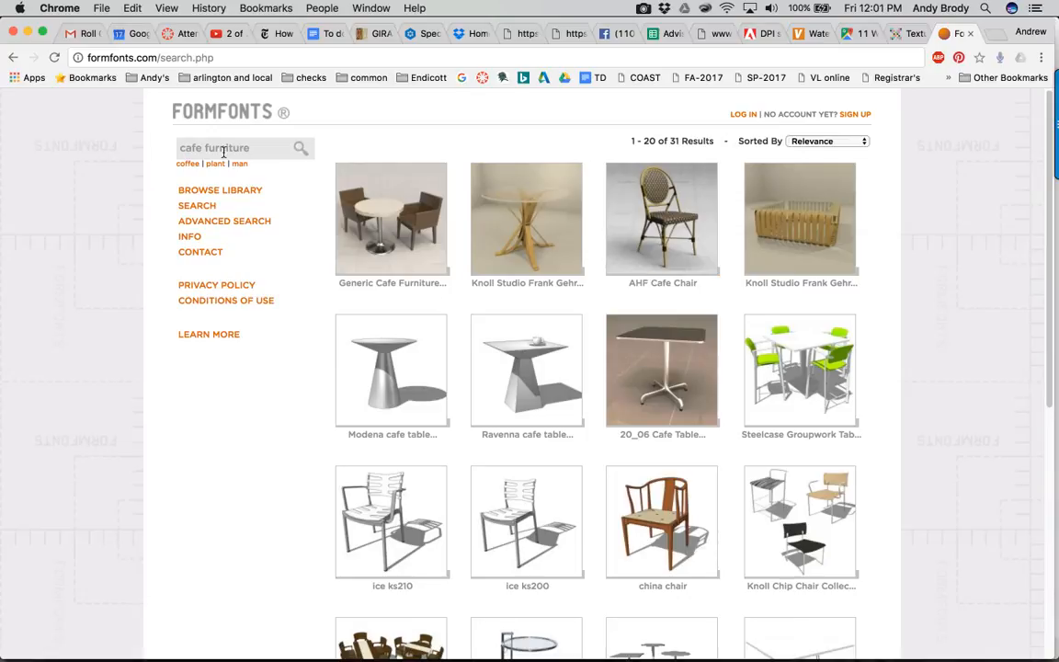
{"action": "left_click", "coordinate": [252, 148]}
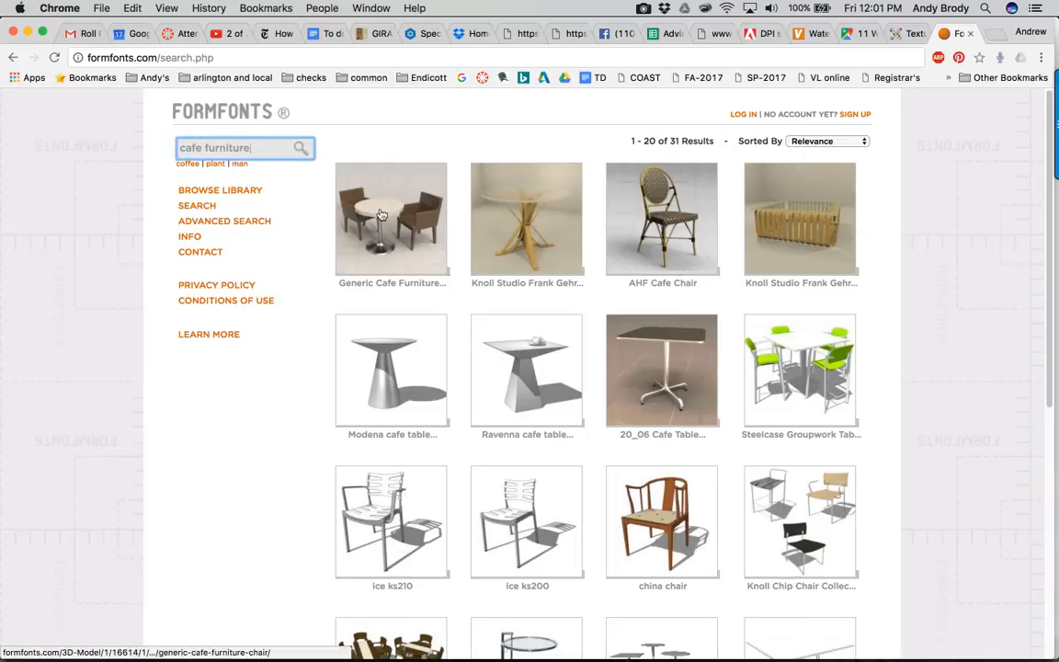
{"action": "scroll", "coordinate": [502, 350], "scroll_direction": "down", "scroll_amount": 1}
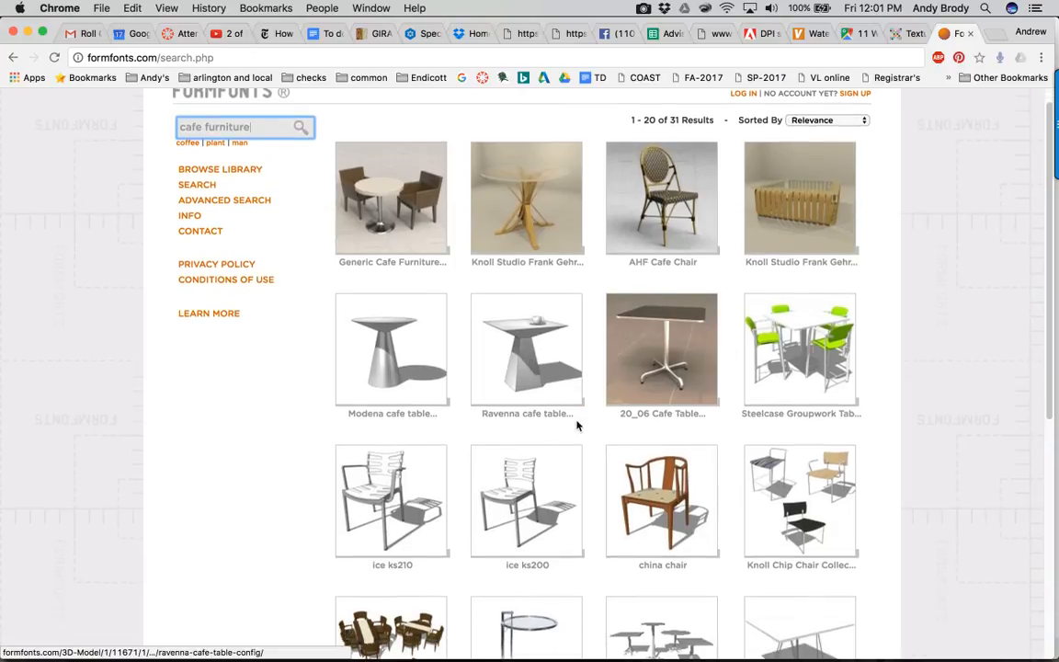
{"action": "scroll", "coordinate": [593, 483], "scroll_direction": "down", "scroll_amount": 1}
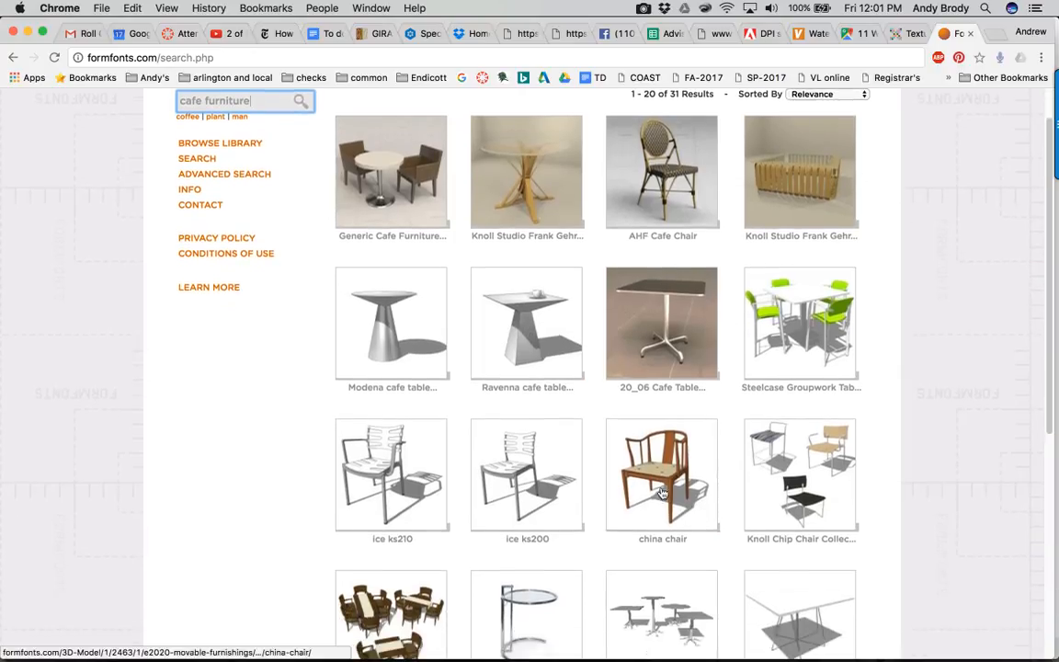
{"action": "scroll", "coordinate": [606, 485], "scroll_direction": "down", "scroll_amount": 3}
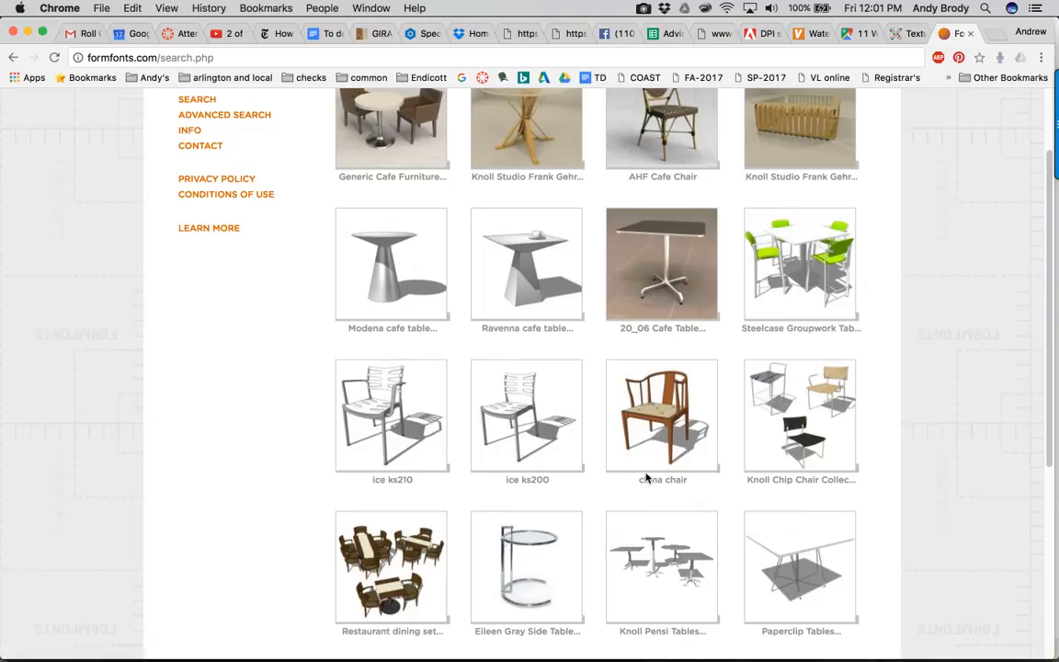
{"action": "scroll", "coordinate": [649, 496], "scroll_direction": "down", "scroll_amount": 1}
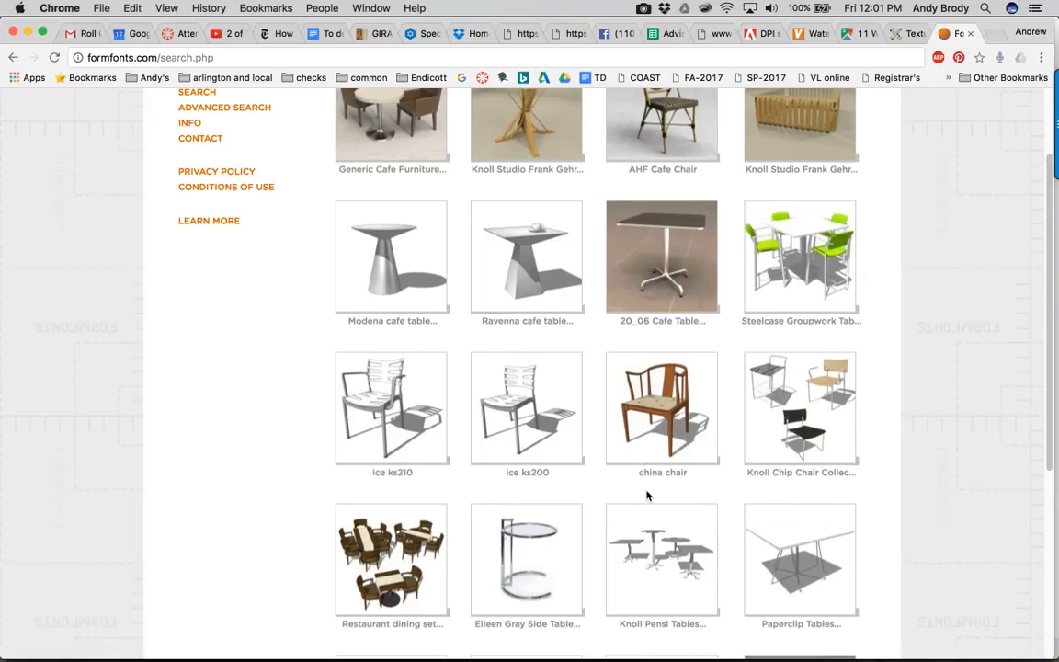
{"action": "scroll", "coordinate": [524, 551], "scroll_direction": "down", "scroll_amount": 5}
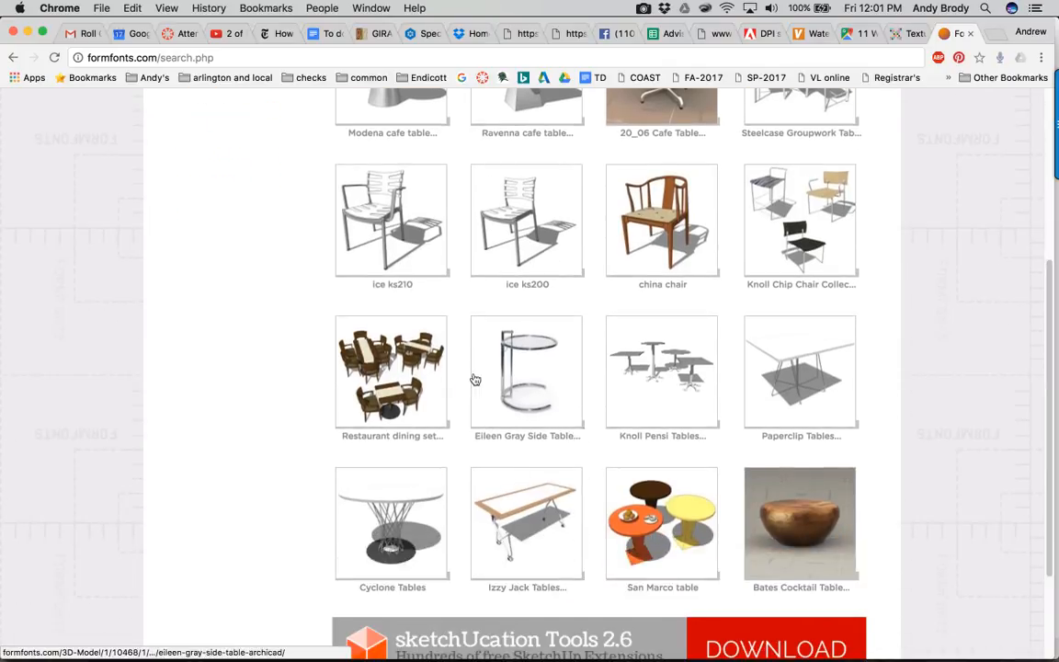
{"action": "scroll", "coordinate": [478, 373], "scroll_direction": "up", "scroll_amount": 7}
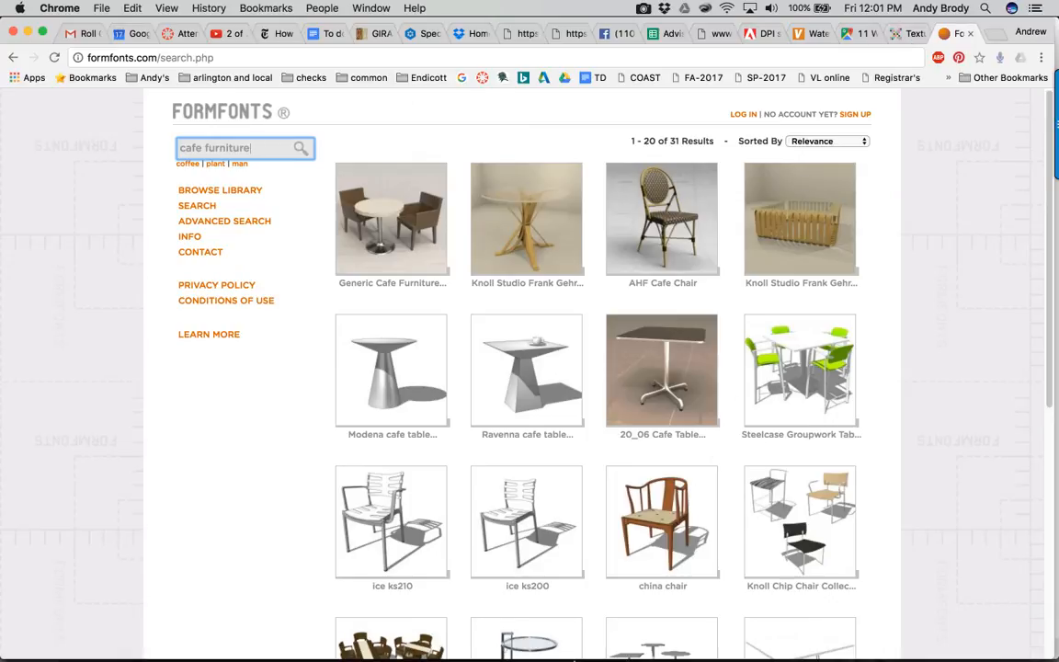
Switch back to SketchUp, paste the copied cafe furniture outside the room, move it about 24' 3" to lie behind the room, and deselect it.
{"action": "mouse_move", "coordinate": [579, 648]}
{"action": "left_click", "coordinate": [637, 643]}
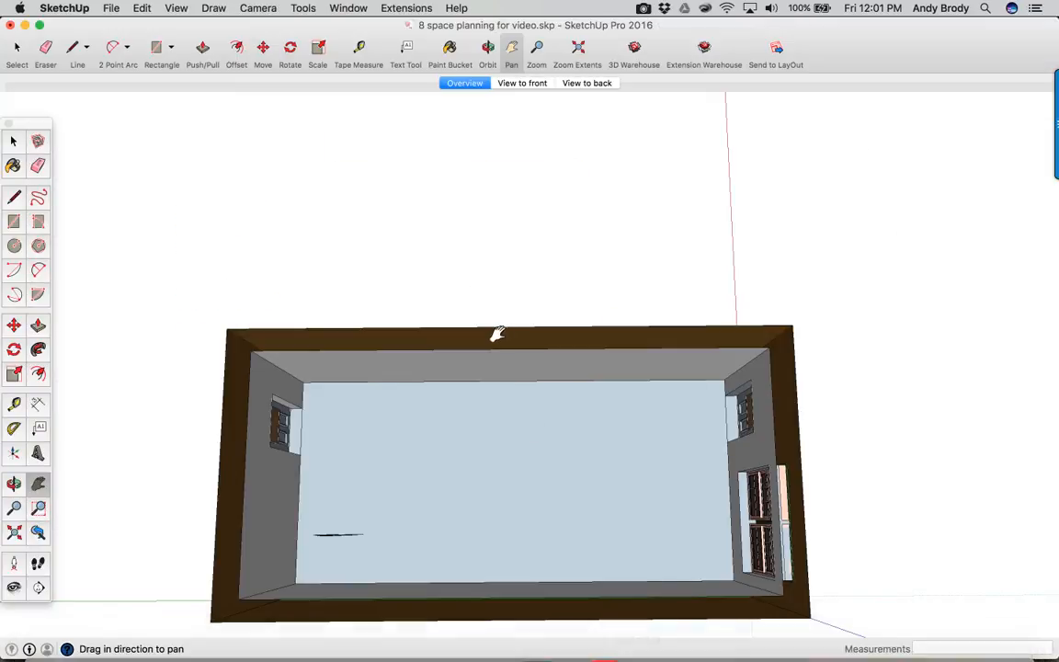
{"action": "scroll", "coordinate": [460, 349], "scroll_direction": "down", "scroll_amount": 2}
{"action": "left_click_drag", "start_coordinate": [476, 374], "coordinate": [467, 480]}
{"action": "key", "text": "super+v"}
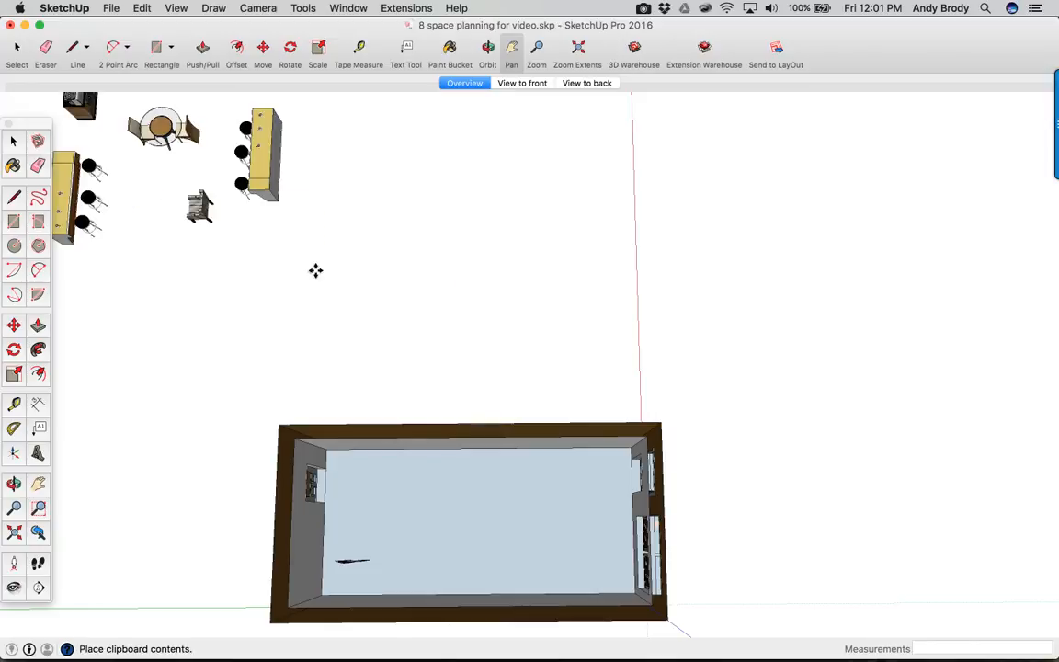
{"action": "left_click", "coordinate": [420, 277]}
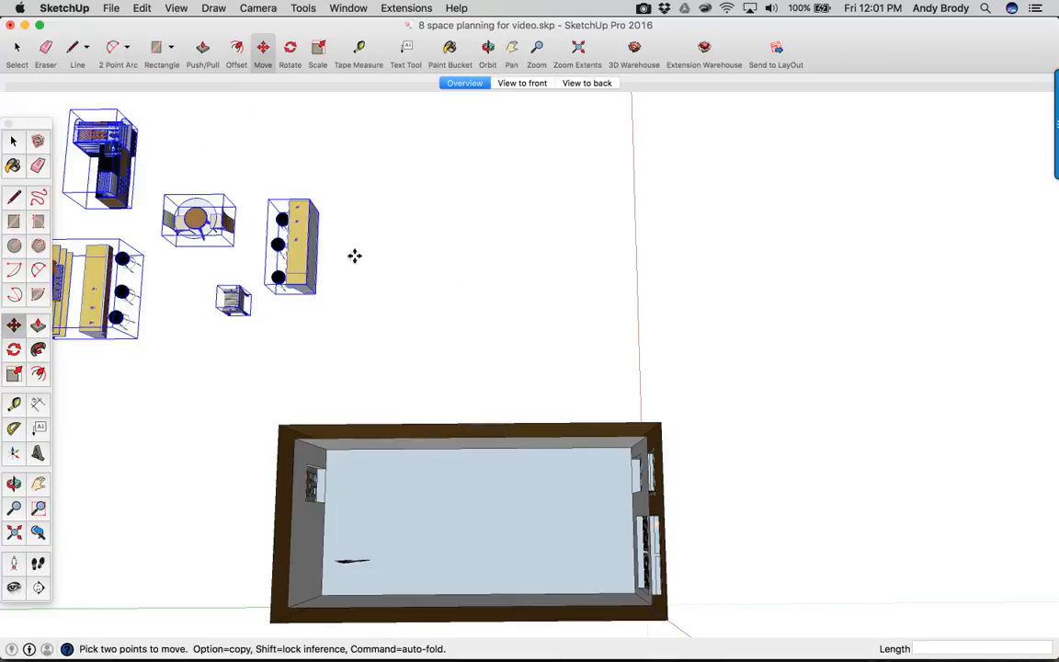
{"action": "left_click", "coordinate": [643, 273]}
{"action": "left_click", "coordinate": [904, 260]}
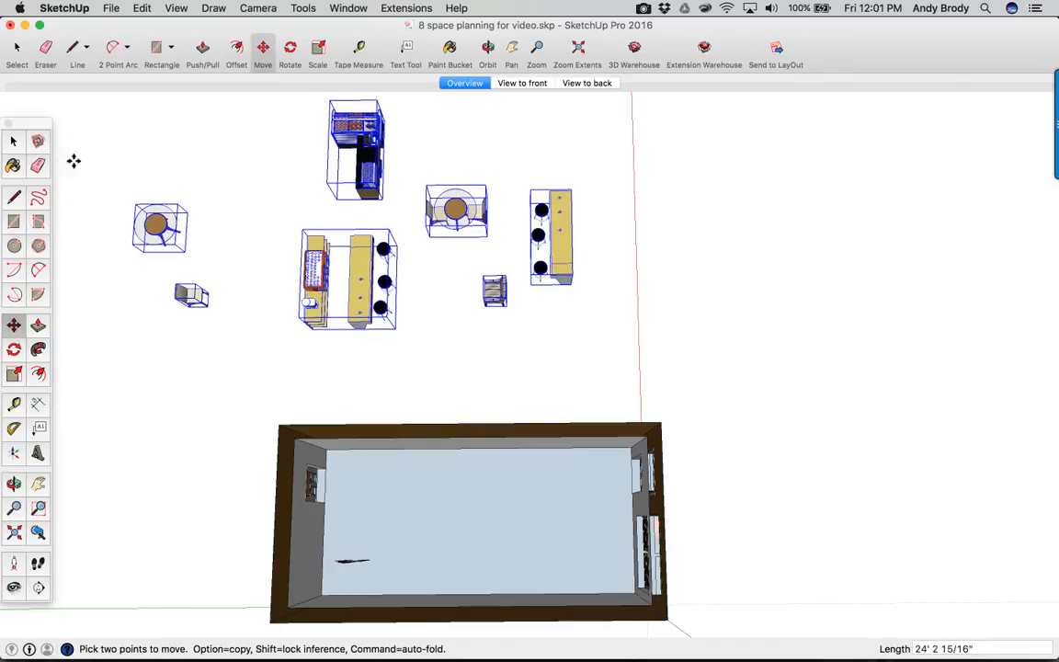
{"action": "left_click", "coordinate": [14, 142]}
{"action": "left_click", "coordinate": [279, 261]}
Examine the pasted furniture up close, checking the armchair and the table set as selectable units, then the bar counter with stools.
{"action": "mouse_move", "coordinate": [338, 264]}
{"action": "middle_mouse_down"}
{"action": "mouse_move", "coordinate": [303, 291]}
{"action": "mouse_move", "coordinate": [215, 173]}
{"action": "mouse_move", "coordinate": [314, 237]}
{"action": "mouse_move", "coordinate": [236, 173]}
{"action": "mouse_move", "coordinate": [157, 141]}
{"action": "mouse_move", "coordinate": [195, 257]}
{"action": "mouse_move", "coordinate": [321, 368]}
{"action": "mouse_move", "coordinate": [293, 393]}
{"action": "mouse_move", "coordinate": [239, 352]}
{"action": "mouse_move", "coordinate": [277, 347]}
{"action": "middle_mouse_up"}
{"action": "scroll", "coordinate": [319, 336], "scroll_direction": "up", "scroll_amount": 5}
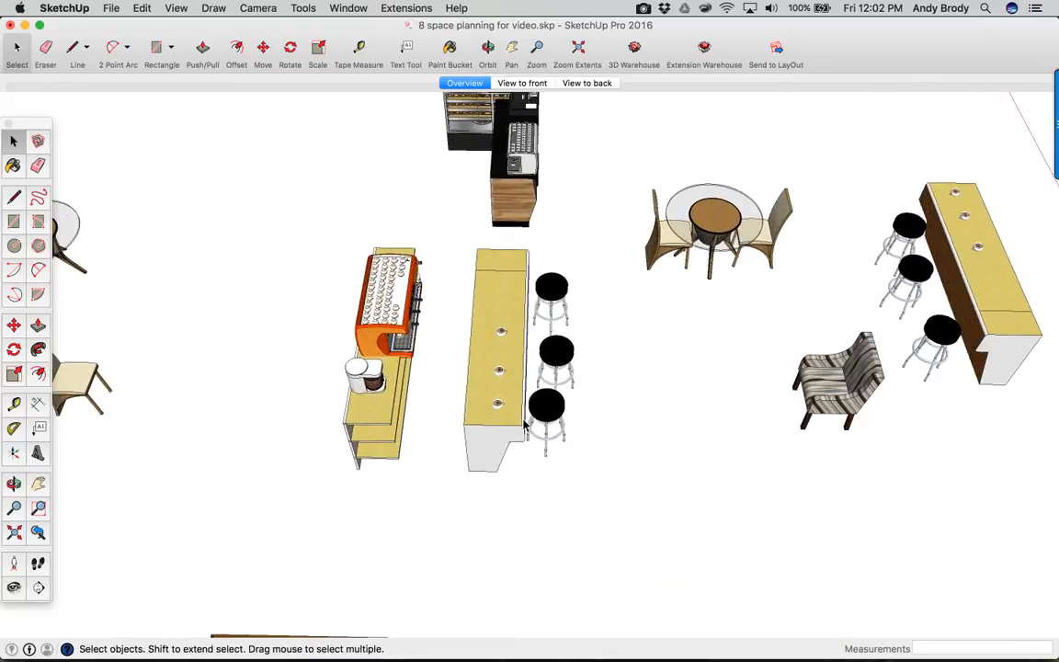
{"action": "left_click", "coordinate": [847, 417]}
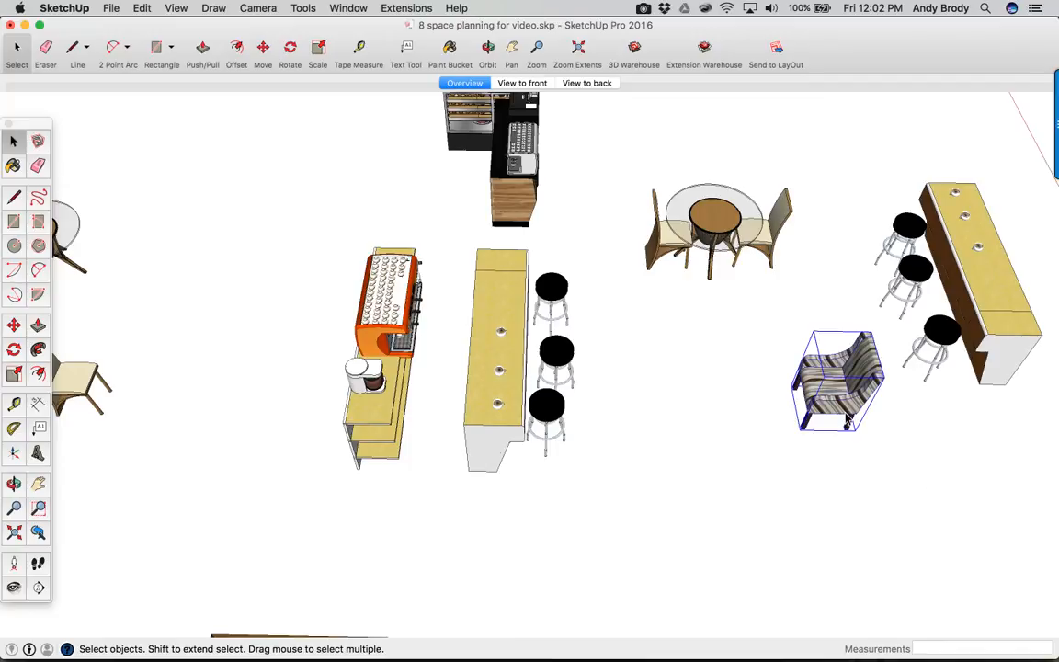
{"action": "left_click", "coordinate": [710, 233]}
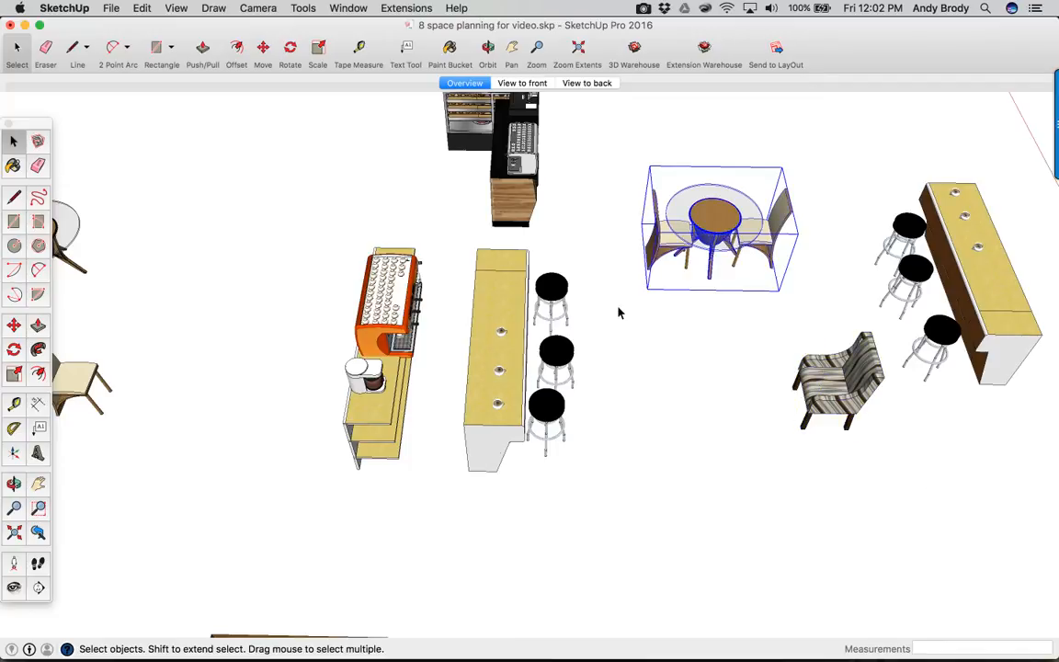
{"action": "middle_click_drag", "start_coordinate": [935, 324], "coordinate": [764, 340]}
{"action": "scroll", "coordinate": [651, 296], "scroll_direction": "down", "scroll_amount": 6}
{"action": "middle_click_drag", "start_coordinate": [651, 296], "coordinate": [700, 260]}
{"action": "scroll", "coordinate": [700, 261], "scroll_direction": "up", "scroll_amount": 2}
{"action": "middle_click_drag", "start_coordinate": [476, 443], "coordinate": [310, 323]}
{"action": "scroll", "coordinate": [322, 228], "scroll_direction": "up", "scroll_amount": 8}
{"action": "scroll", "coordinate": [432, 233], "scroll_direction": "up", "scroll_amount": 2}
{"action": "middle_click_drag", "start_coordinate": [462, 254], "coordinate": [402, 362]}
{"action": "scroll", "coordinate": [379, 149], "scroll_direction": "up", "scroll_amount": 4}
{"action": "scroll", "coordinate": [484, 217], "scroll_direction": "down", "scroll_amount": 1}
{"action": "middle_click_drag", "start_coordinate": [484, 218], "coordinate": [520, 342]}
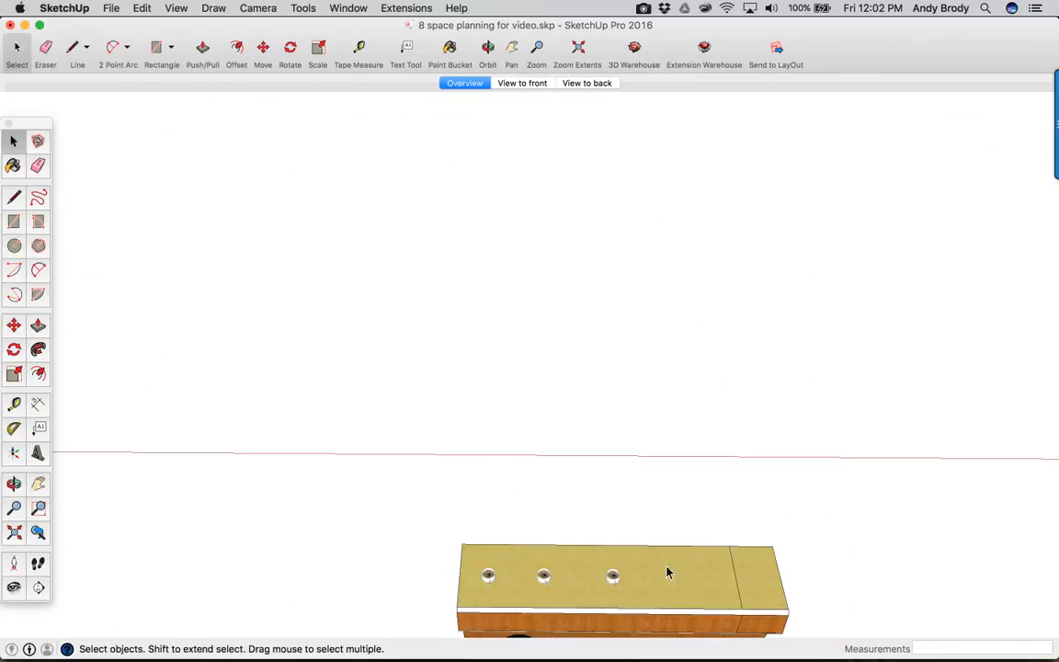
{"action": "left_click", "coordinate": [512, 50]}
{"action": "left_click_drag", "start_coordinate": [646, 537], "coordinate": [416, 350]}
{"action": "key", "text": "space"}
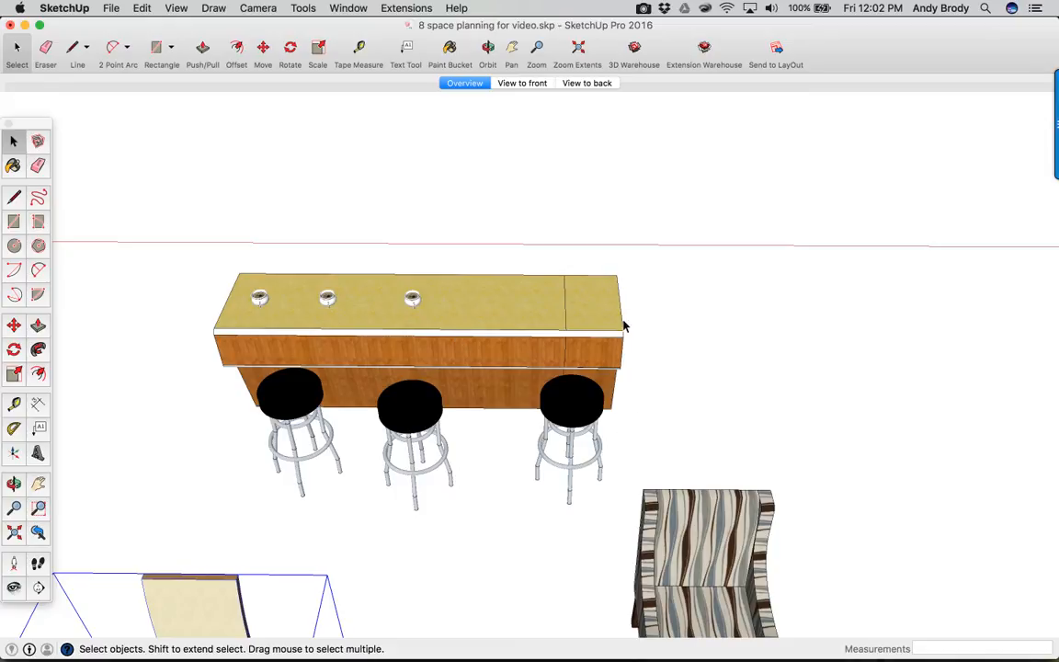
Open the bar counter group, move its end face outward about 9 7/8" to lengthen the counter, and close the group.
{"action": "double_click", "coordinate": [350, 324]}
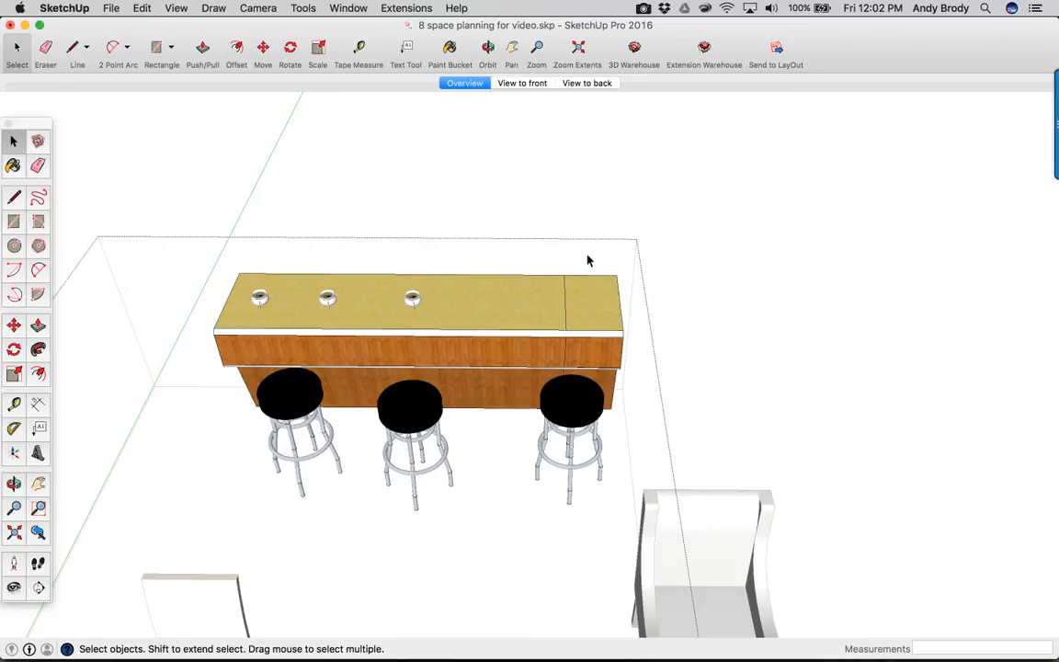
{"action": "middle_click_drag", "start_coordinate": [556, 290], "coordinate": [441, 271]}
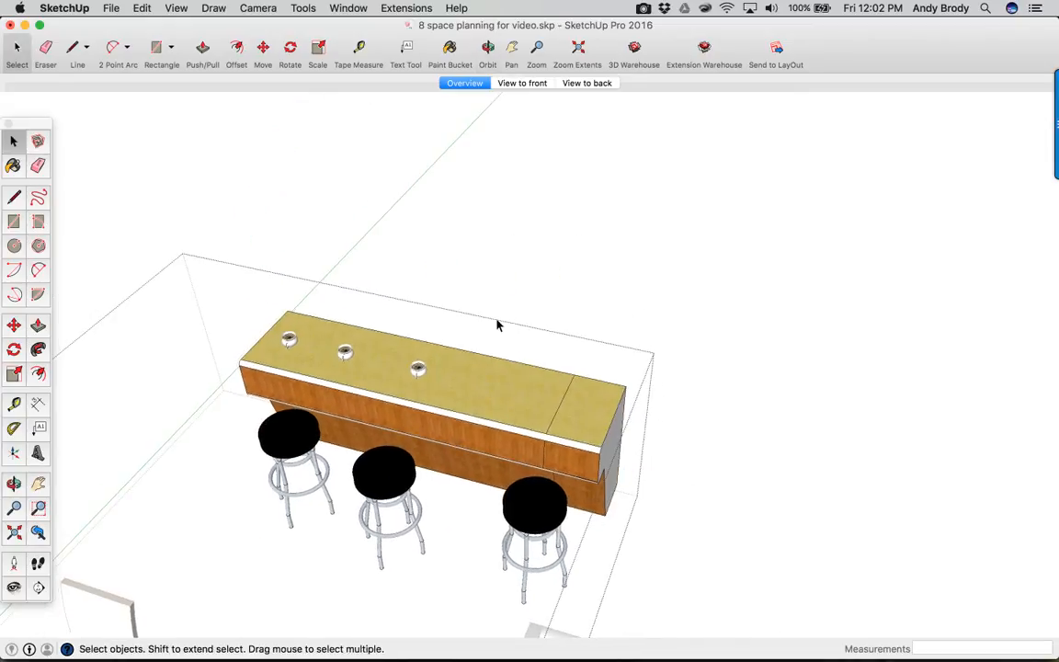
{"action": "left_click", "coordinate": [610, 451]}
{"action": "key", "text": "m"}
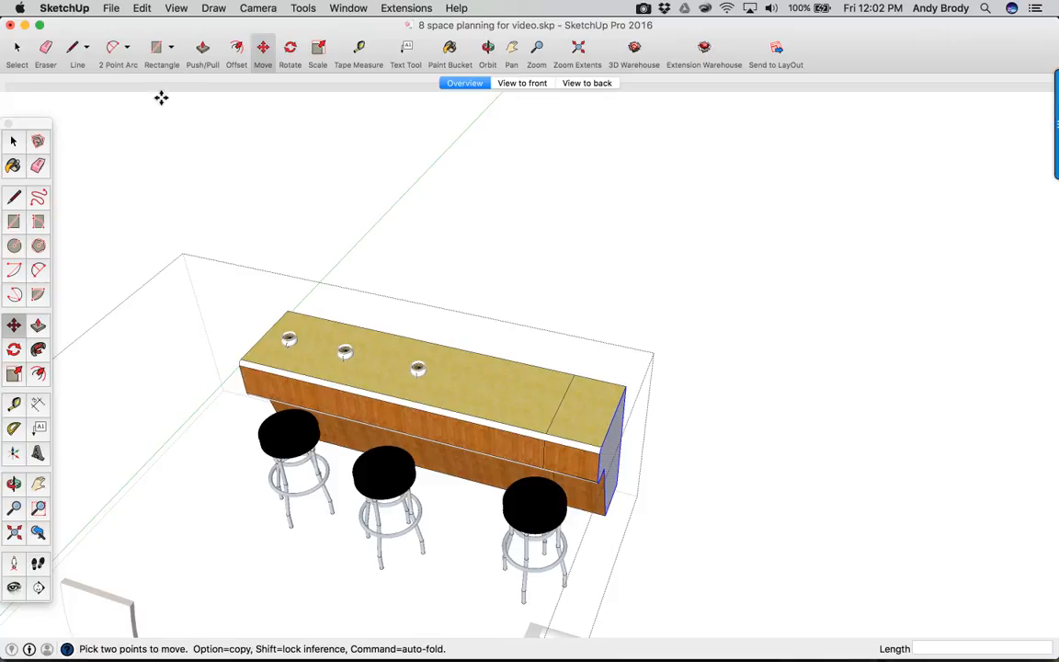
{"action": "left_click", "coordinate": [606, 425]}
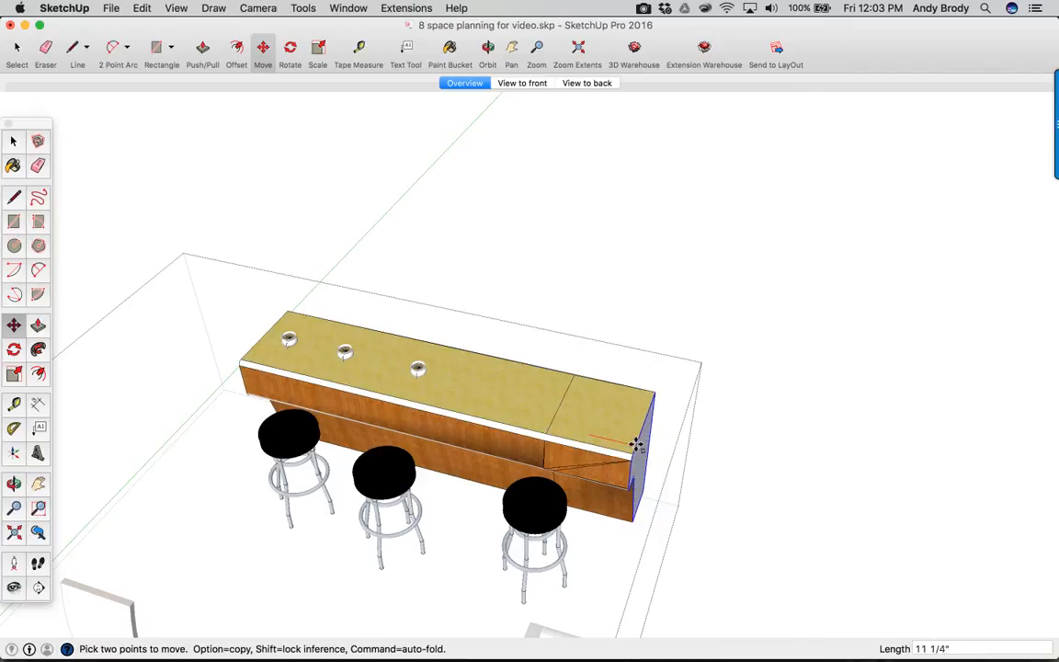
{"action": "left_click", "coordinate": [636, 442]}
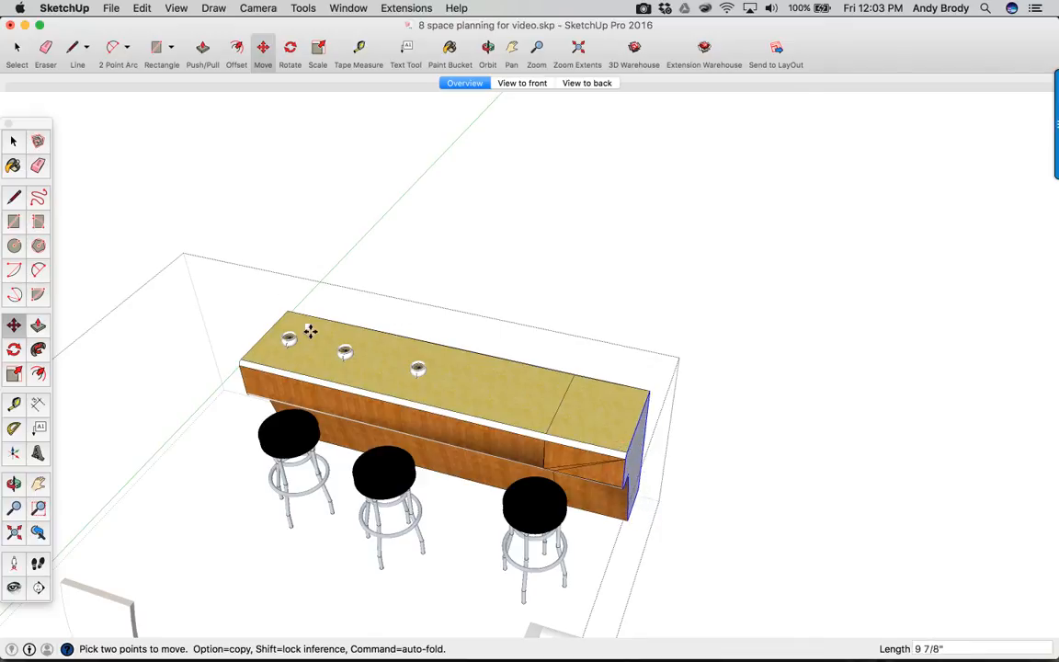
{"action": "key", "text": "space"}
{"action": "left_click", "coordinate": [340, 243]}
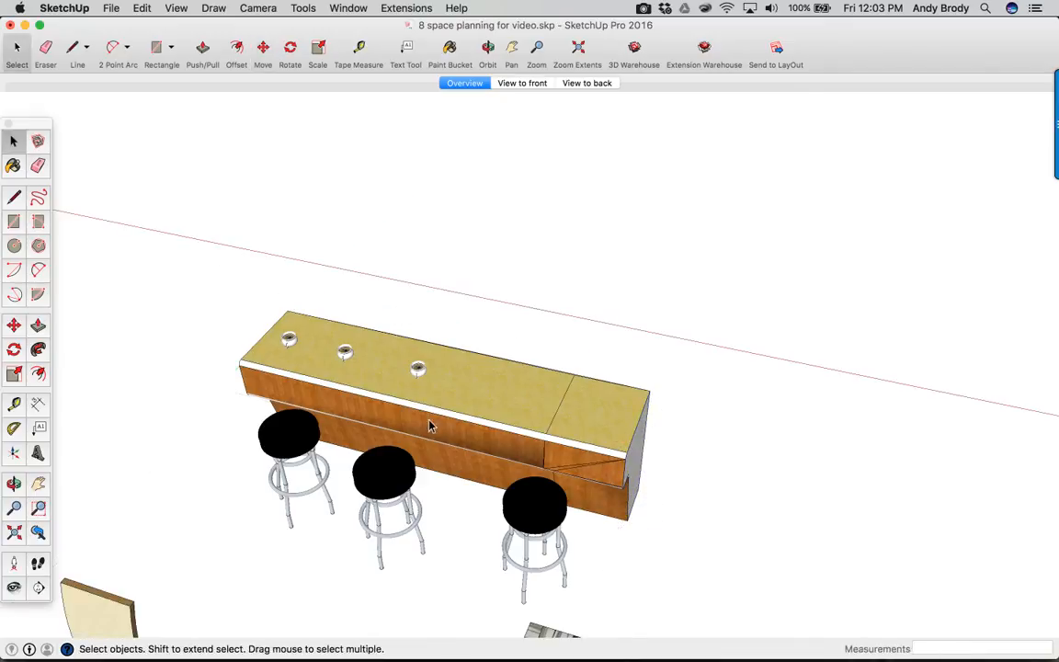
Try shortening the bar counter group with the Scale tool to 0.62 along the red axis, and undo the scaling.
{"action": "middle_click_drag", "start_coordinate": [418, 428], "coordinate": [342, 424]}
{"action": "left_click", "coordinate": [345, 422]}
{"action": "scroll", "coordinate": [349, 405], "scroll_direction": "up", "scroll_amount": 5}
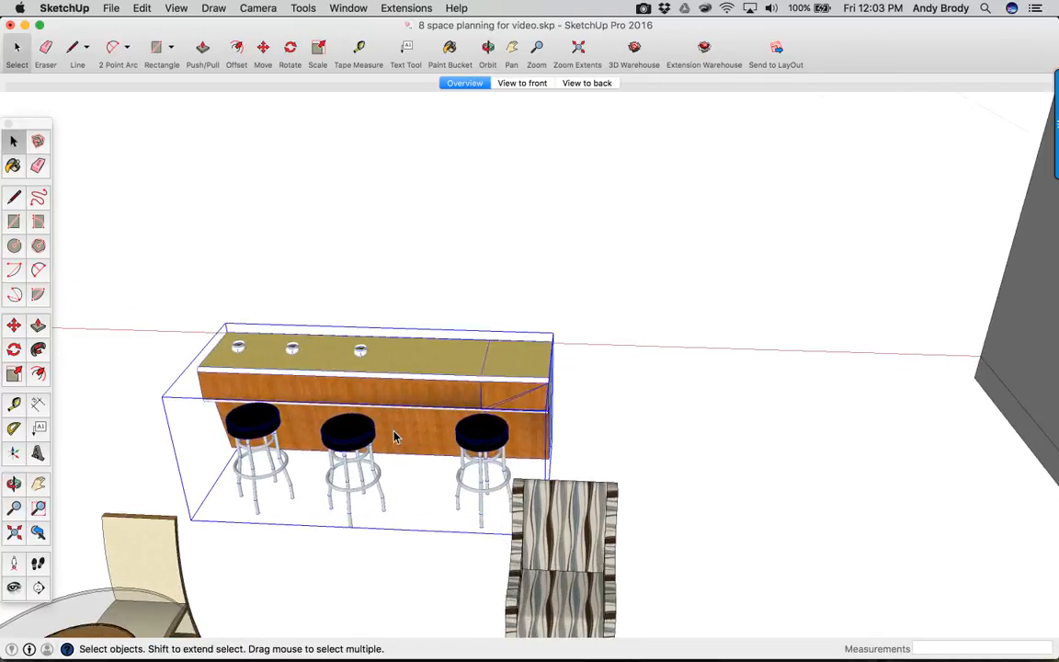
{"action": "key", "text": "o"}
{"action": "left_click_drag", "start_coordinate": [321, 347], "coordinate": [260, 367]}
{"action": "key", "text": "space"}
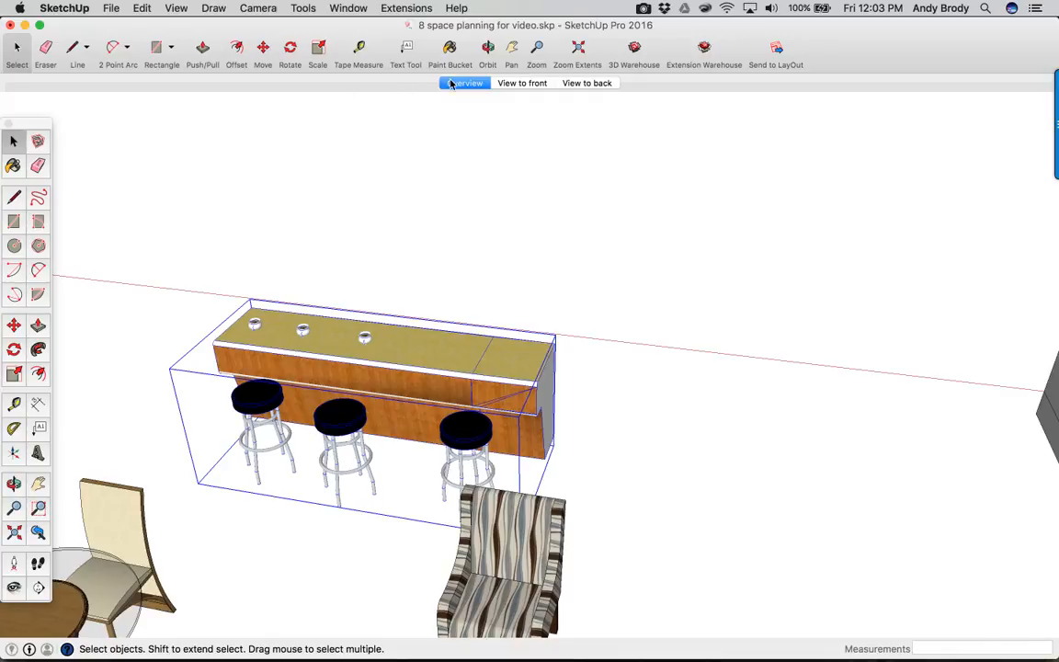
{"action": "left_click", "coordinate": [318, 48]}
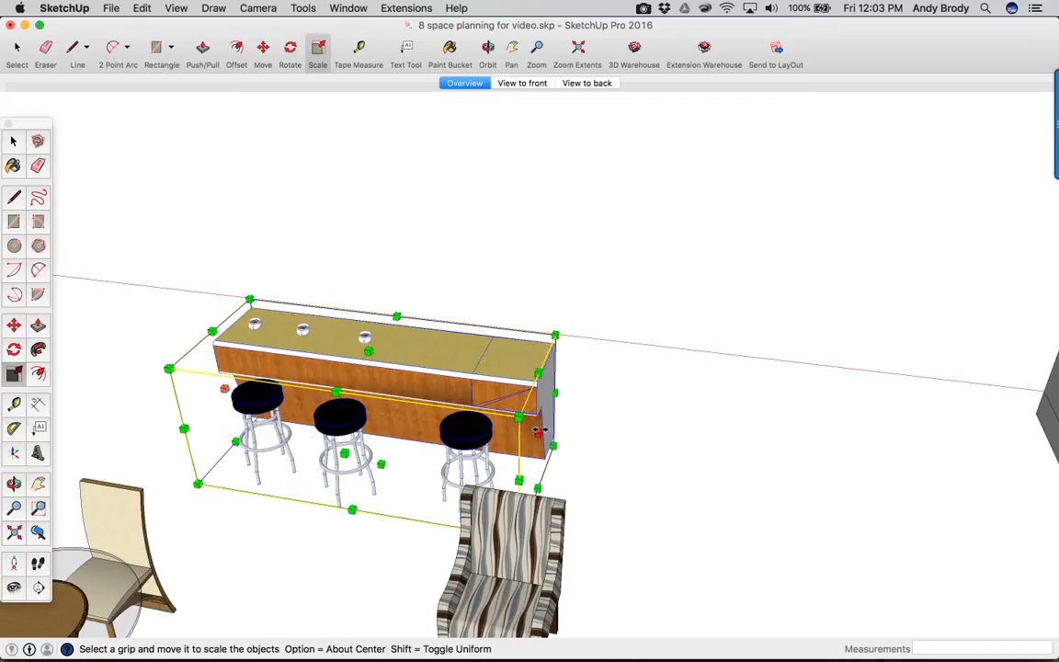
{"action": "left_click_drag", "start_coordinate": [542, 435], "coordinate": [372, 382]}
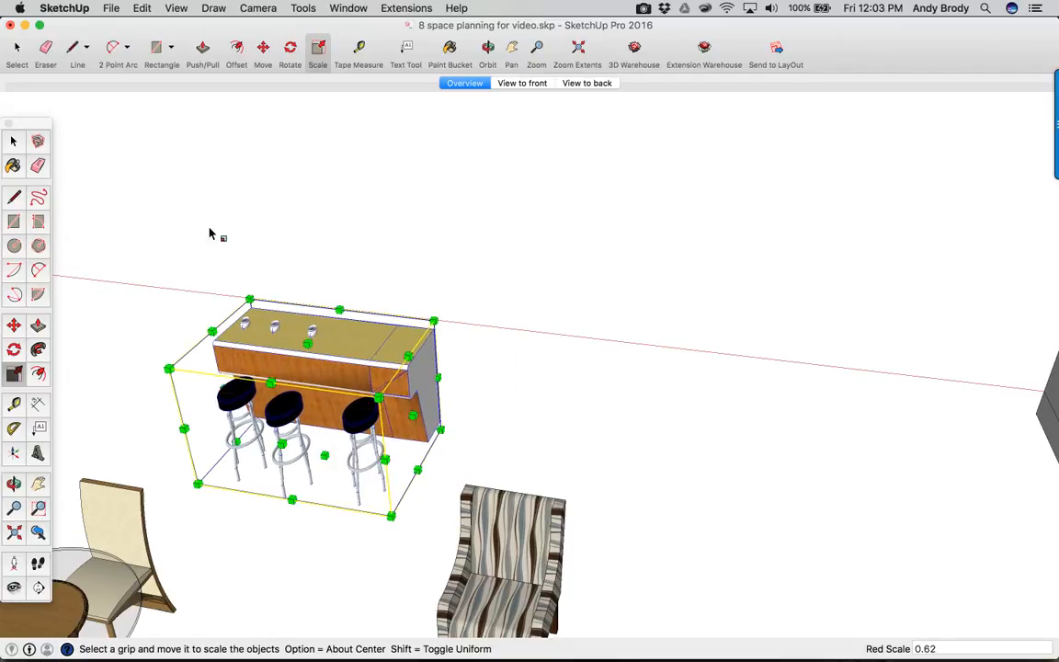
{"action": "left_click", "coordinate": [12, 138]}
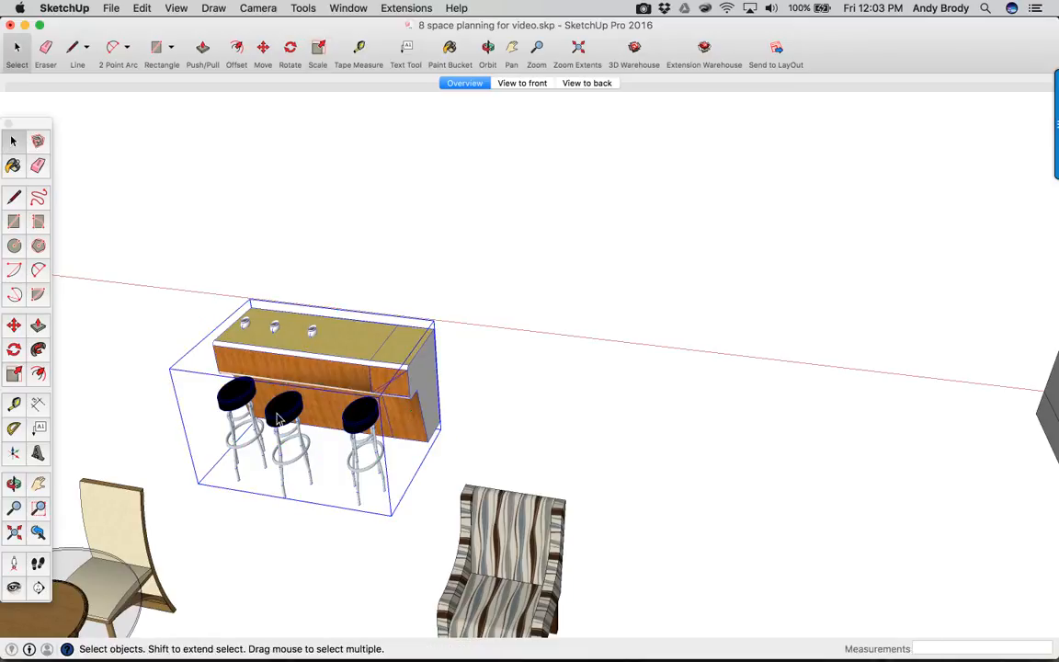
{"action": "scroll", "coordinate": [278, 418], "scroll_direction": "up", "scroll_amount": 2}
{"action": "key", "text": "super+z"}
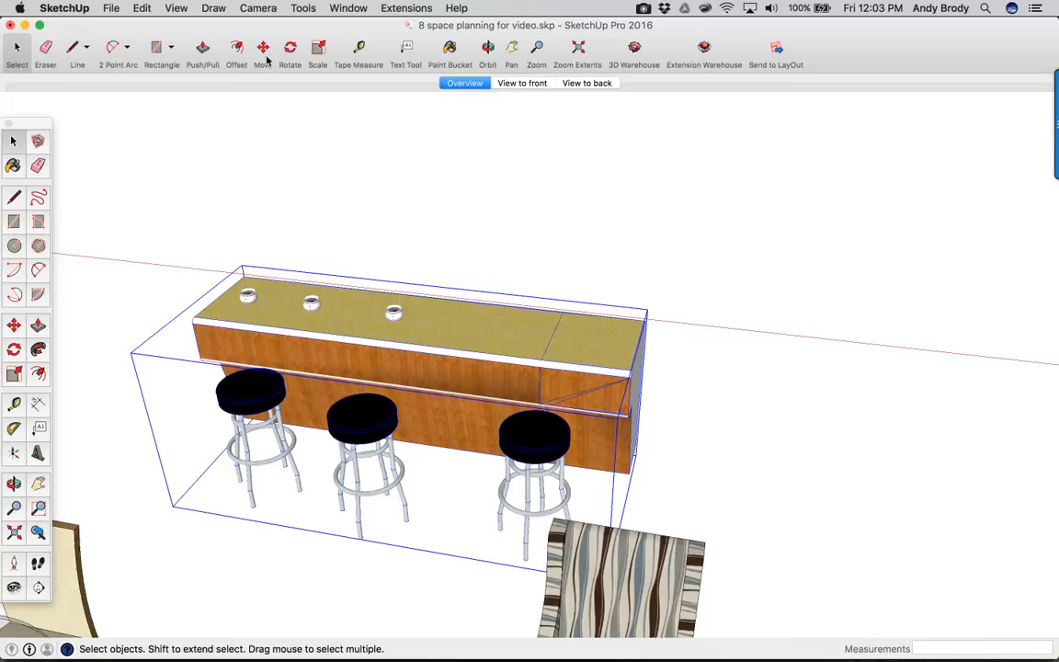
Measure the height of the bar counter at its far end with the Tape Measure.
{"action": "left_click", "coordinate": [360, 49]}
{"action": "middle_click_drag", "start_coordinate": [677, 382], "coordinate": [695, 468]}
{"action": "left_click", "coordinate": [670, 464]}
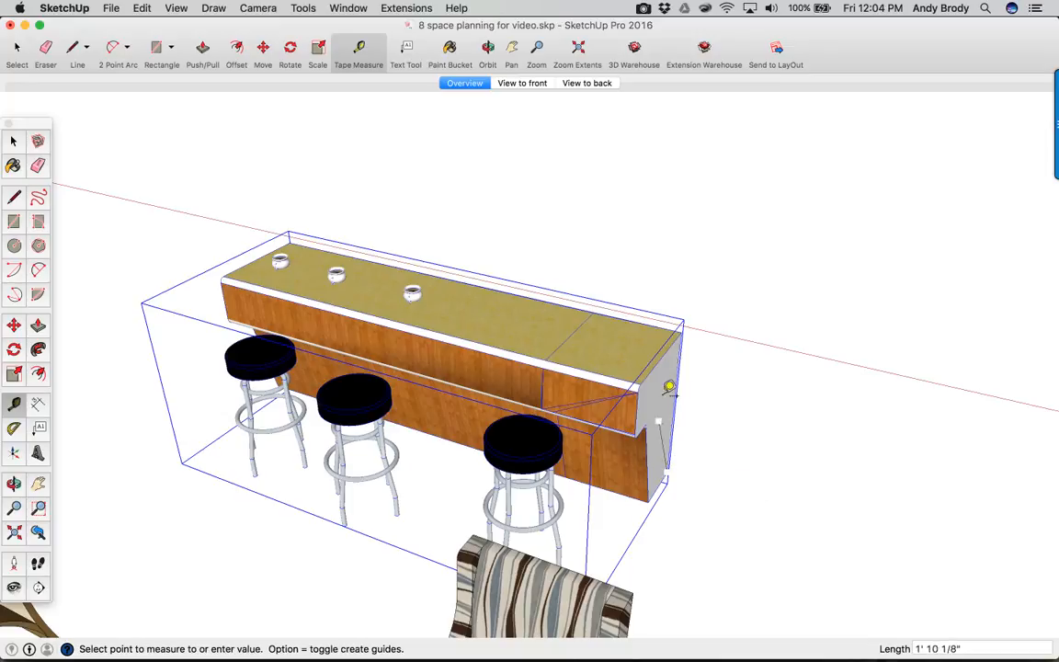
{"action": "left_click", "coordinate": [689, 323]}
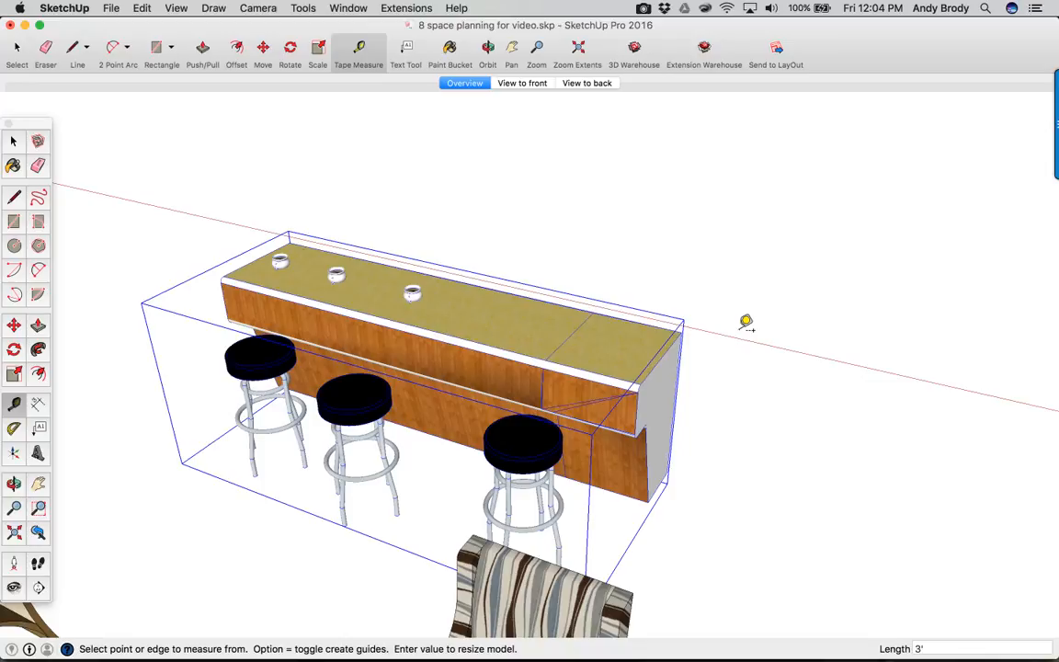
Try entering 4' for the measured counter height, and decline resizing the whole model.
{"action": "key", "text": "Return"}
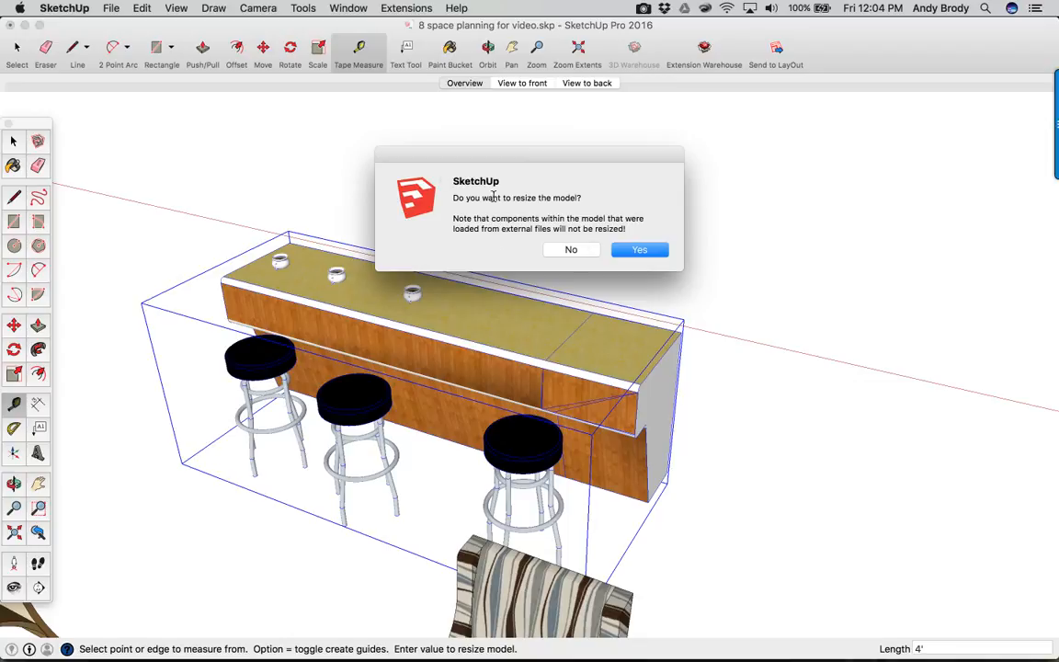
{"action": "left_click_drag", "start_coordinate": [578, 205], "coordinate": [454, 197]}
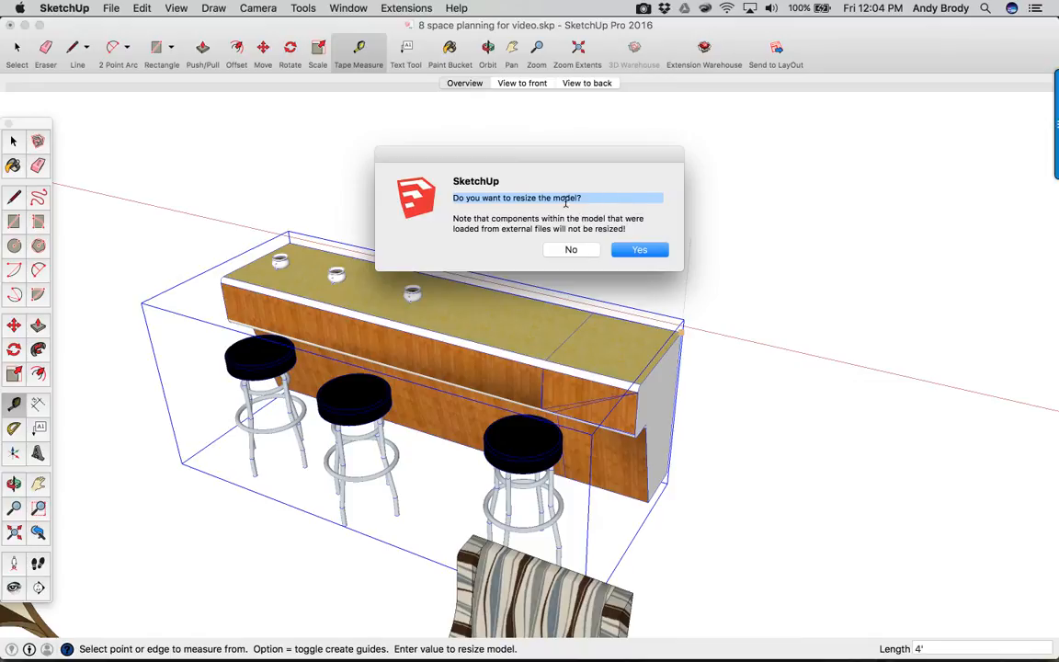
{"action": "left_click", "coordinate": [572, 249]}
Open the bar counter group for editing and measure the height of its end with the Tape Measure.
{"action": "key", "text": "space"}
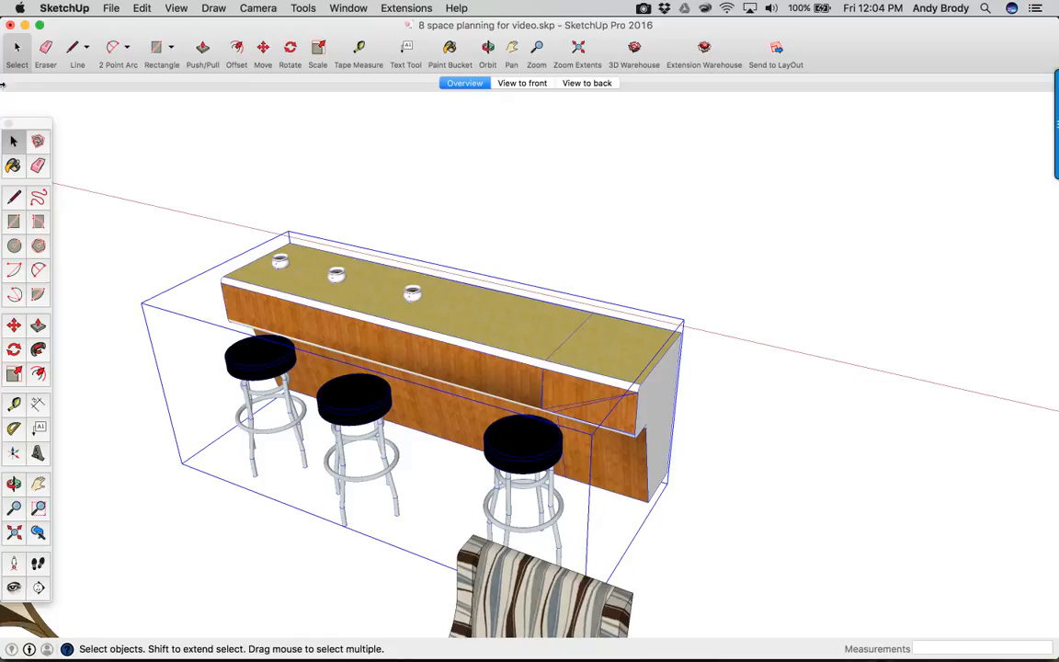
{"action": "double_click", "coordinate": [475, 332]}
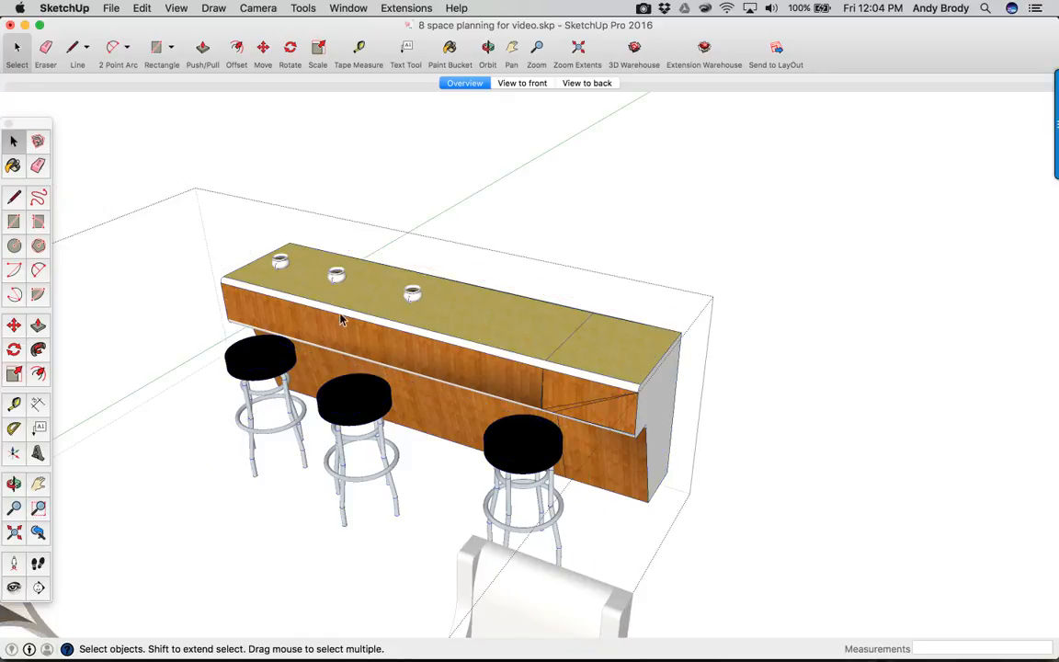
{"action": "middle_click_drag", "start_coordinate": [567, 350], "coordinate": [565, 382]}
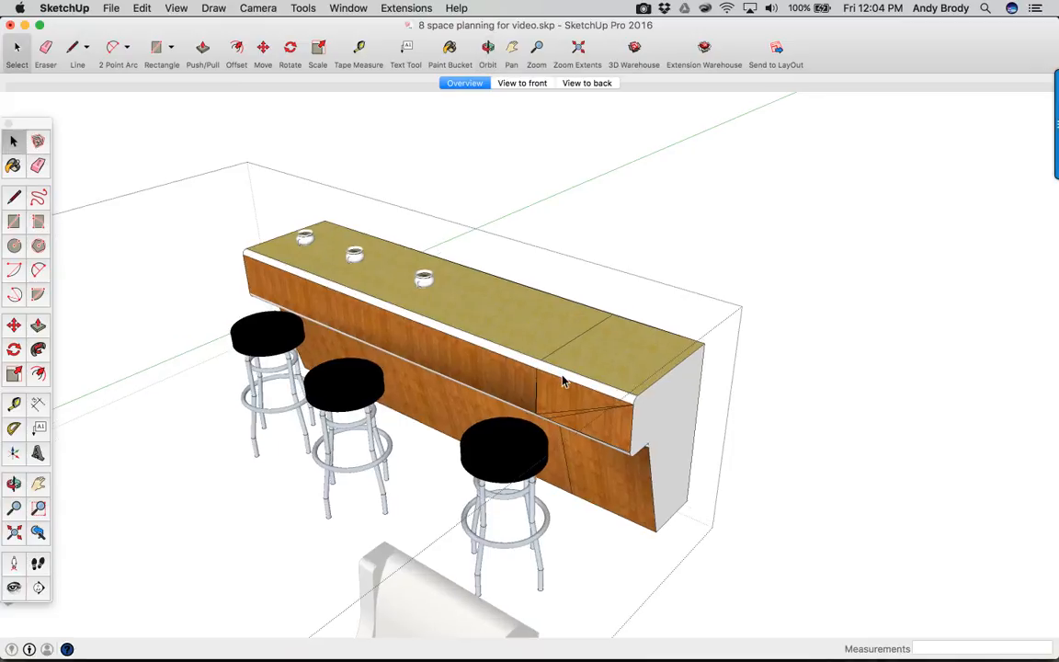
{"action": "left_click", "coordinate": [359, 50]}
{"action": "left_click", "coordinate": [695, 492]}
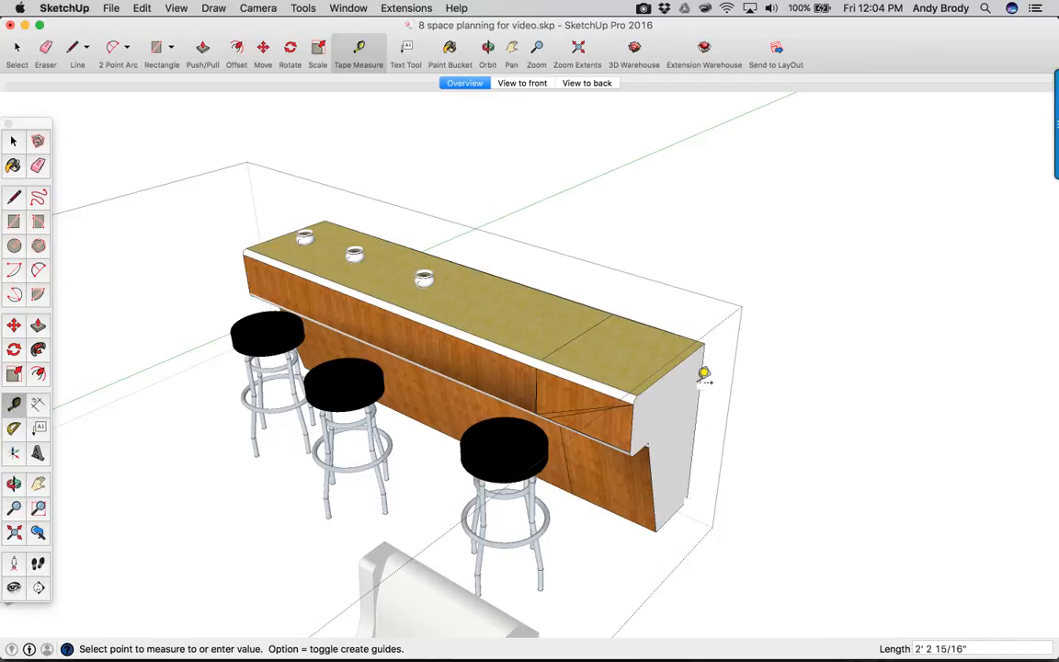
{"action": "left_click", "coordinate": [706, 336]}
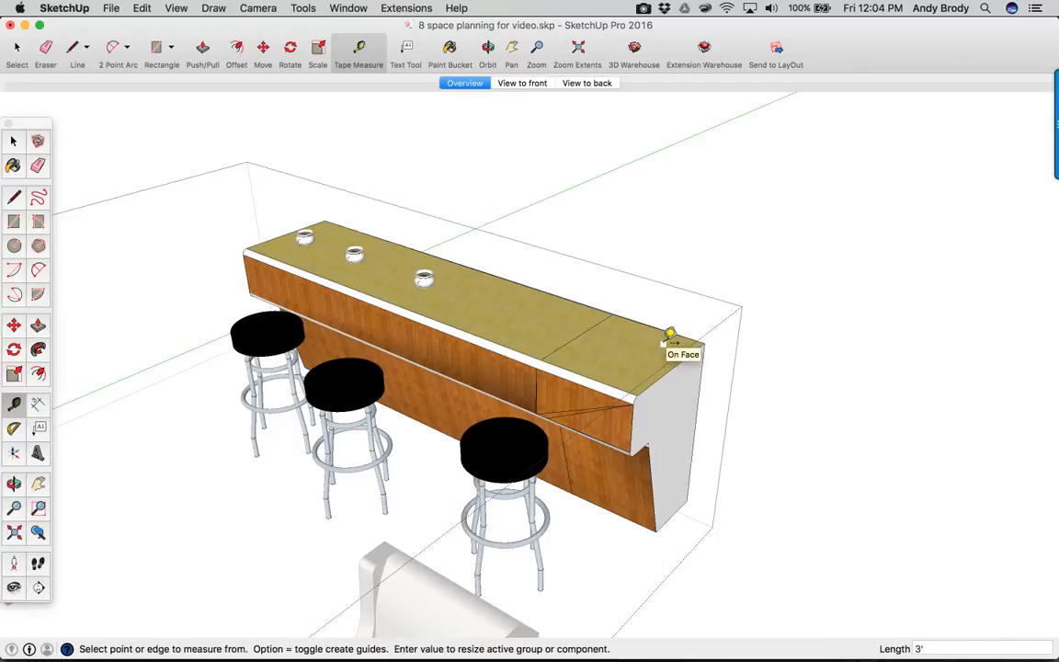
Try resizing the open bar counter group by entering 4' for the measured height, and undo the resize.
{"action": "type", "text": "4'"}
{"action": "key", "text": "Return"}
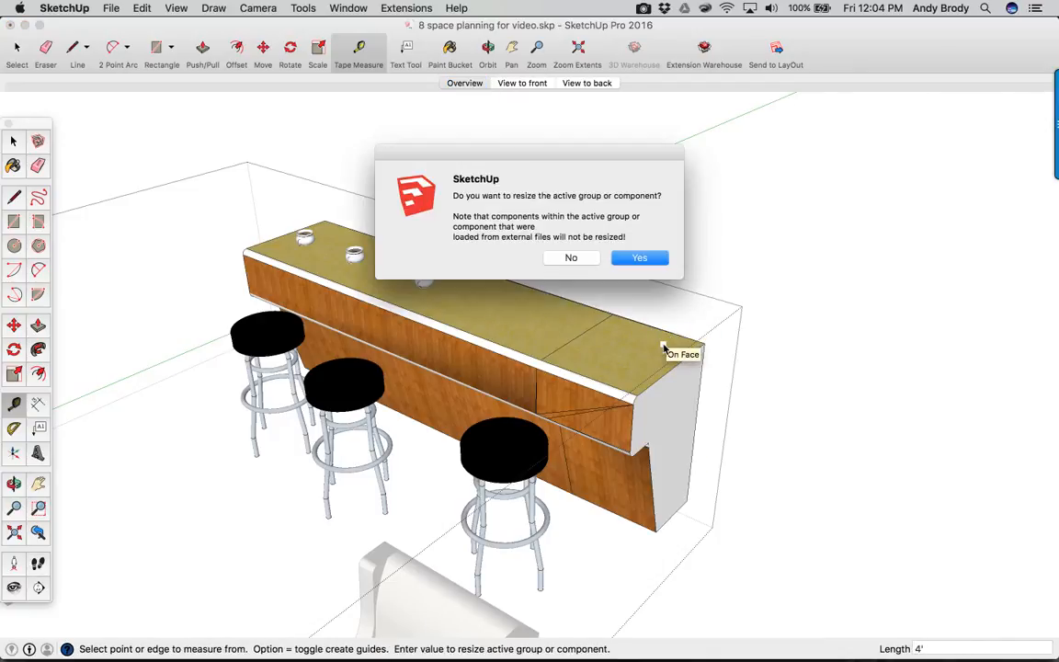
{"action": "left_click_drag", "start_coordinate": [551, 194], "coordinate": [658, 196]}
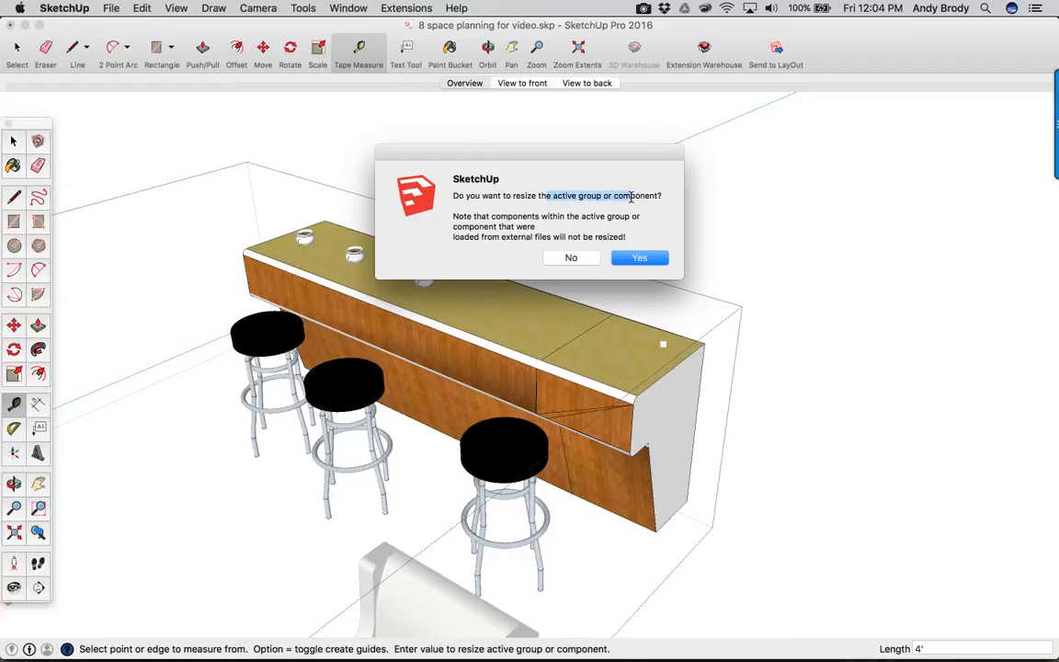
{"action": "left_click", "coordinate": [640, 258]}
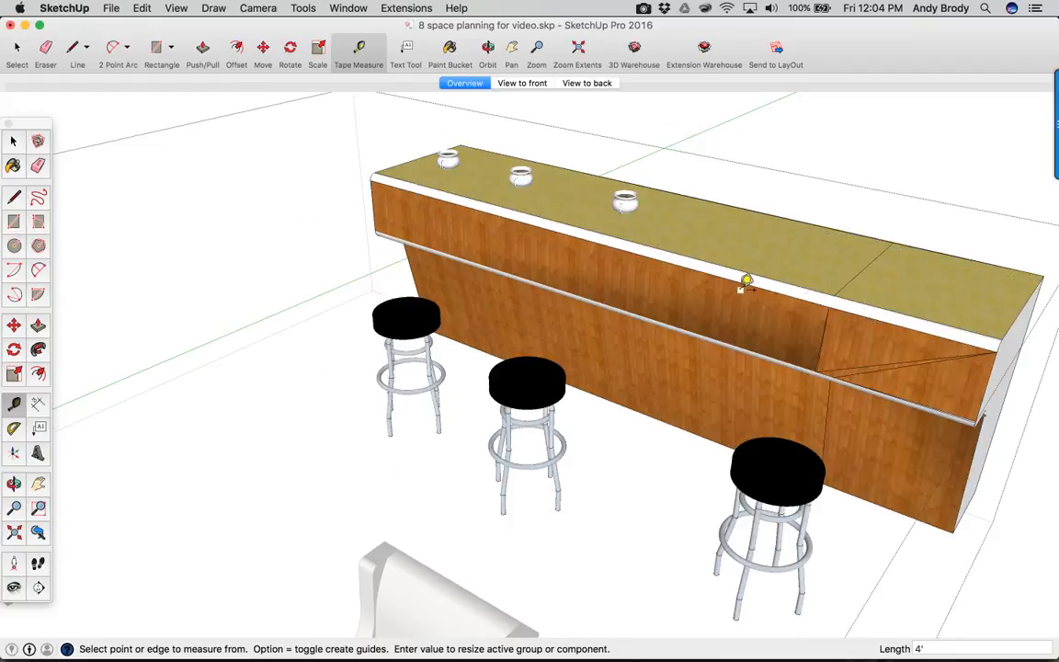
{"action": "key", "text": "space"}
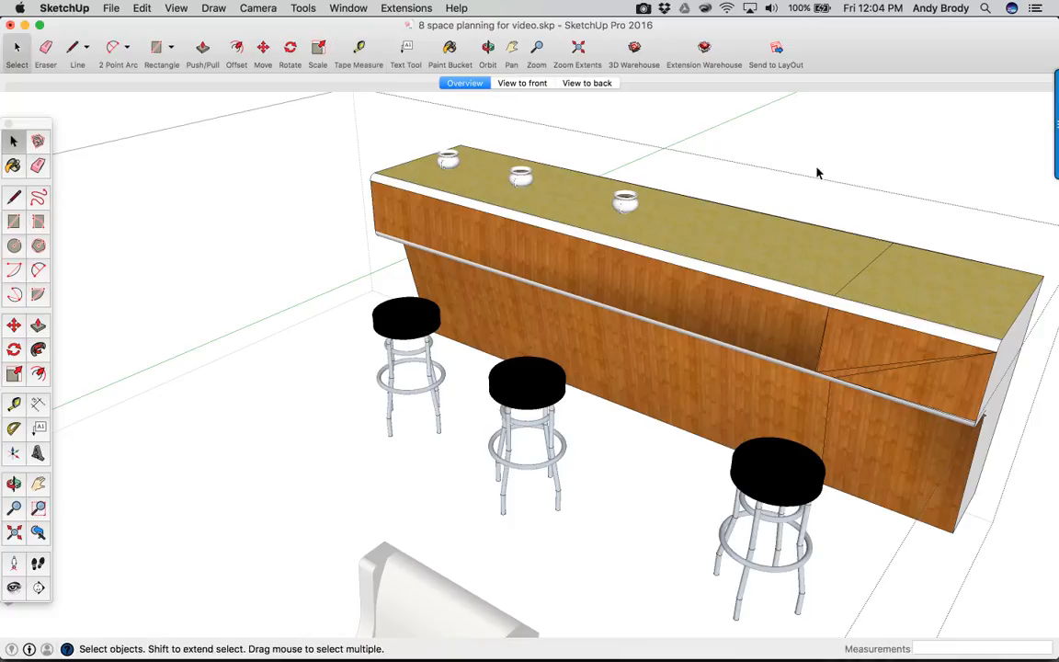
{"action": "key", "text": "super+z"}
{"action": "key", "text": "super+z"}
{"action": "key", "text": "super+z"}
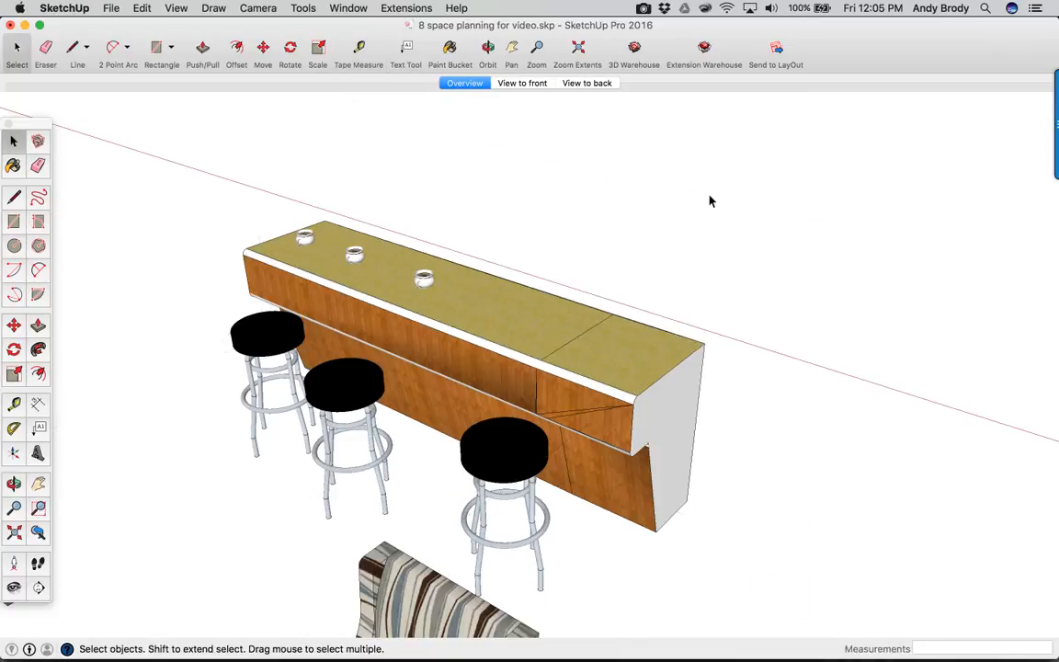
Open the coffee bar group, copy its three black stools, delete them from the group, and close it.
{"action": "scroll", "coordinate": [526, 372], "scroll_direction": "down", "scroll_amount": 6}
{"action": "scroll", "coordinate": [459, 375], "scroll_direction": "down", "scroll_amount": 2}
{"action": "middle_click_drag", "start_coordinate": [457, 377], "coordinate": [310, 368]}
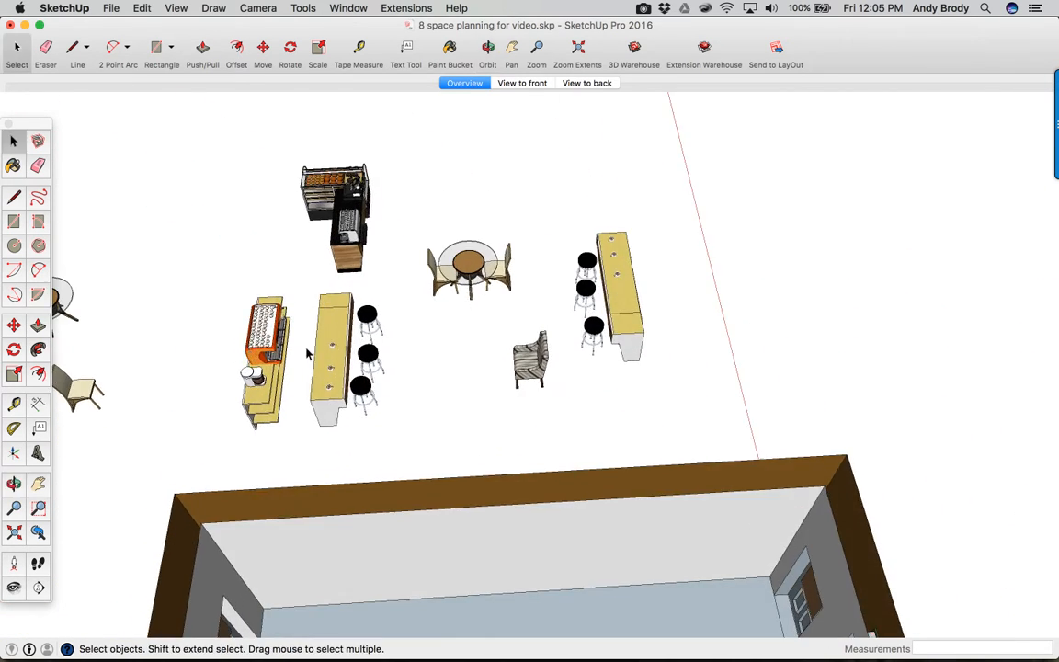
{"action": "left_click", "coordinate": [332, 358]}
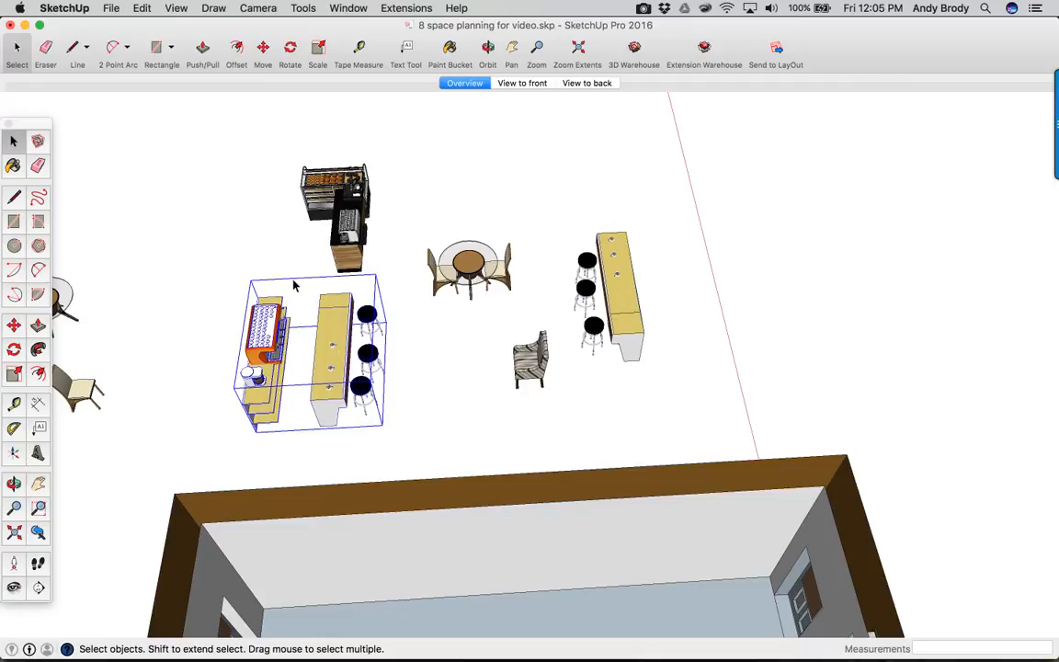
{"action": "double_click", "coordinate": [336, 327]}
{"action": "left_click", "coordinate": [364, 390]}
{"action": "left_click", "coordinate": [375, 355], "text": "shift"}
{"action": "left_click", "coordinate": [372, 314], "text": "shift"}
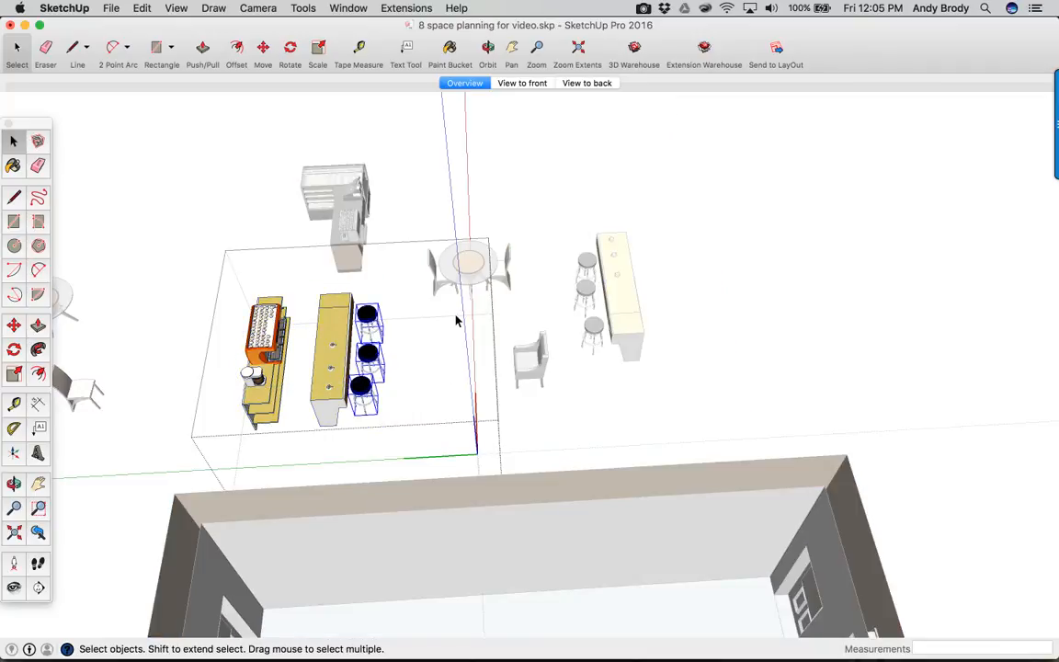
{"action": "key", "text": "super+c"}
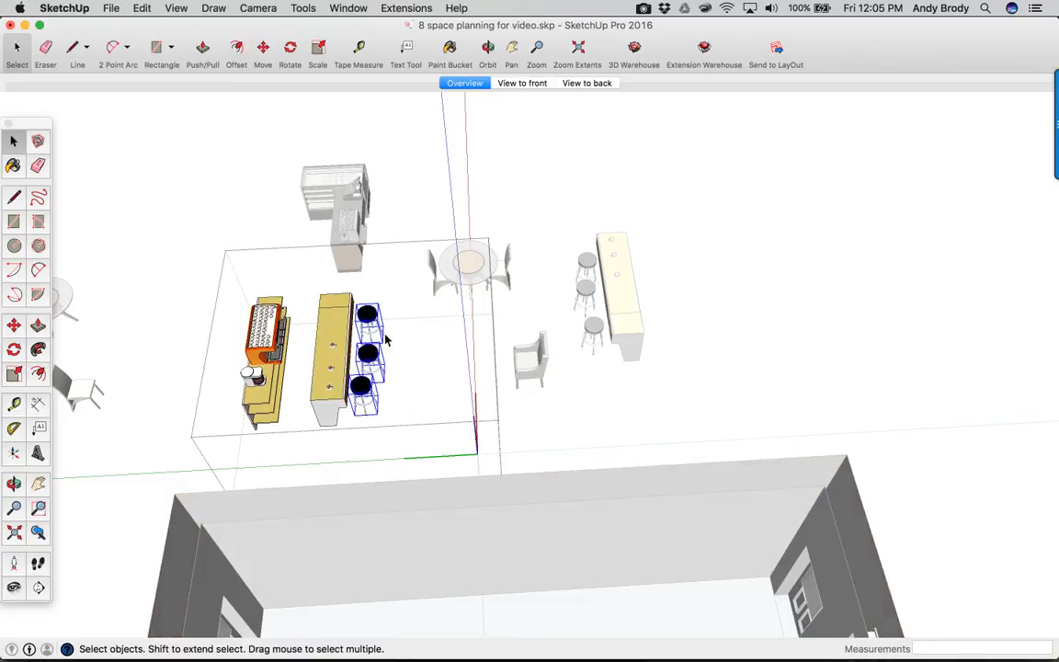
{"action": "key", "text": "Delete"}
{"action": "left_click", "coordinate": [531, 412]}
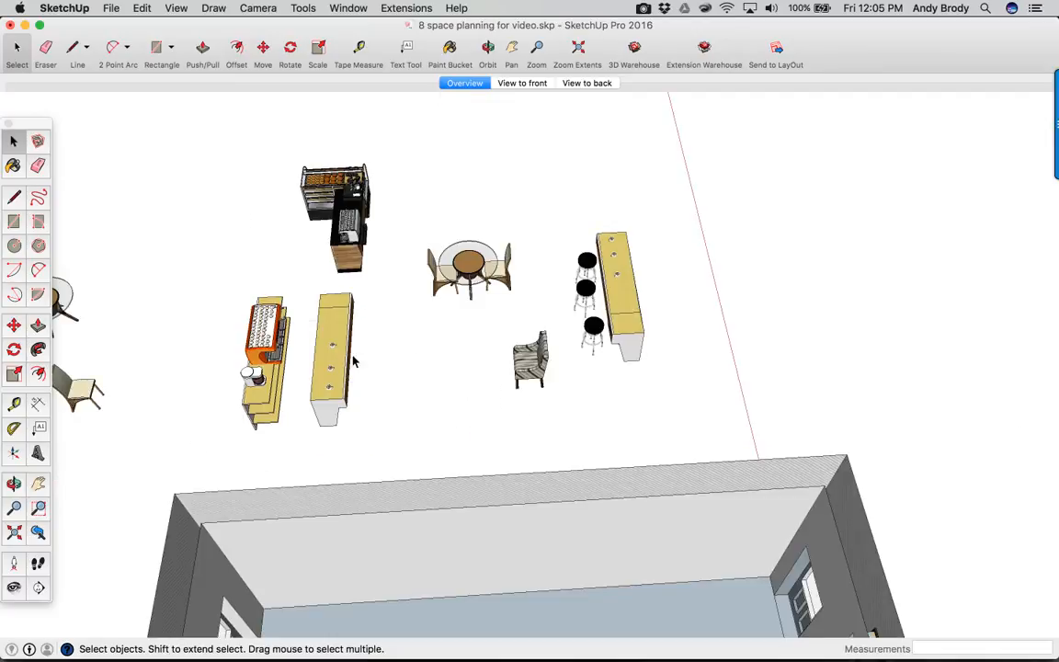
Paste the three copied stools as separate objects in front of the coffee bar counter, and deselect them.
{"action": "key", "text": "super+v"}
{"action": "left_click", "coordinate": [438, 421]}
{"action": "key", "text": "m"}
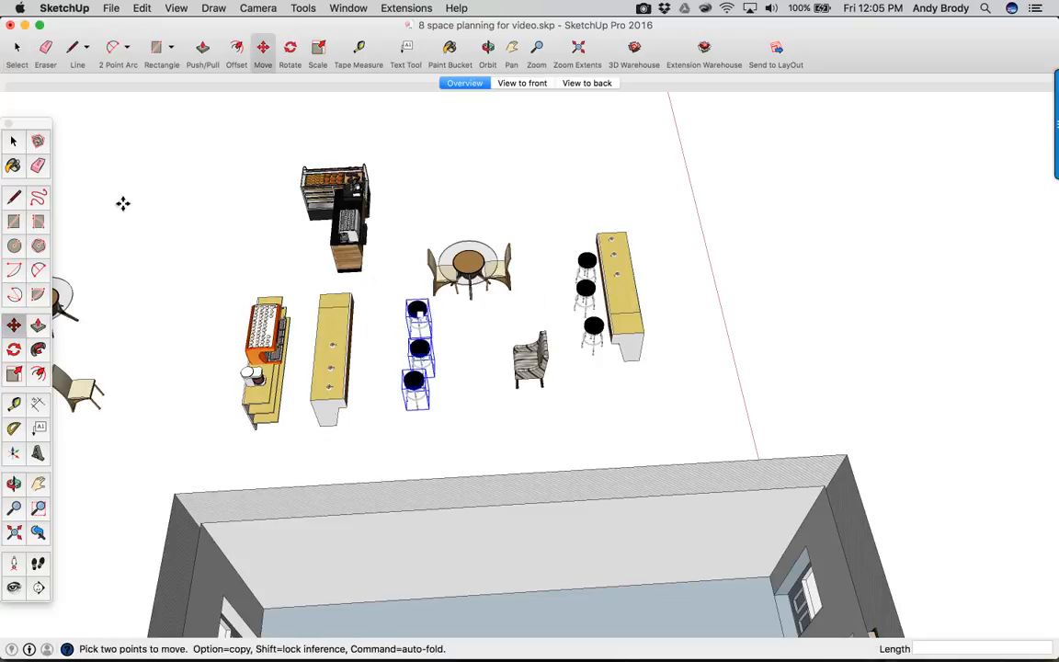
{"action": "left_click", "coordinate": [16, 49]}
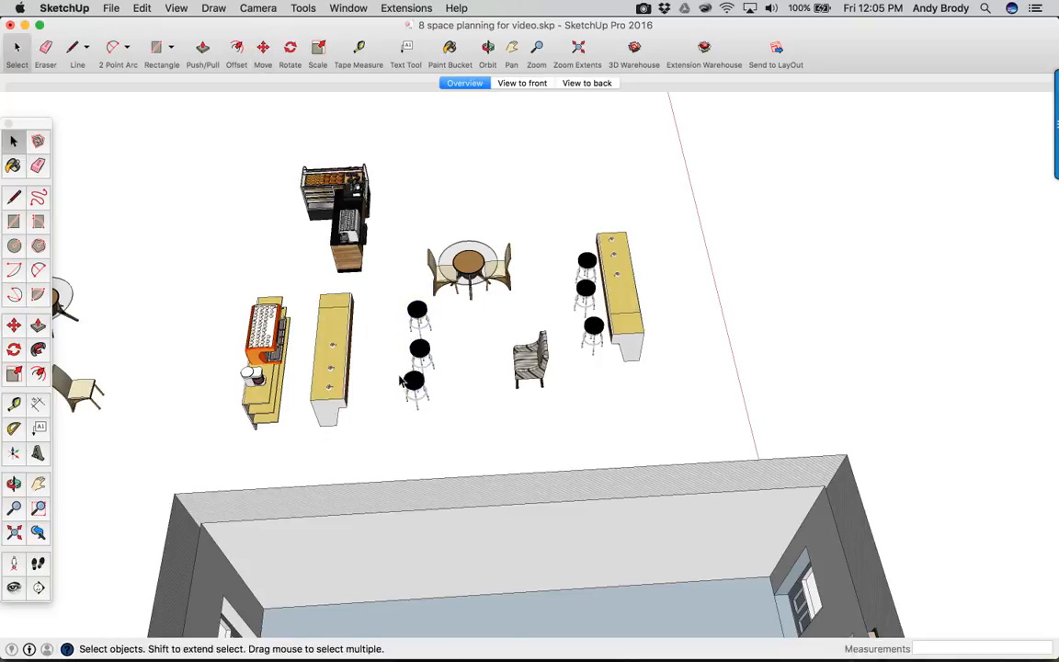
{"action": "left_click", "coordinate": [423, 412]}
Copy the striped armchair and paste the duplicate on the ground near the original.
{"action": "left_click", "coordinate": [522, 377]}
{"action": "key", "text": "super+c"}
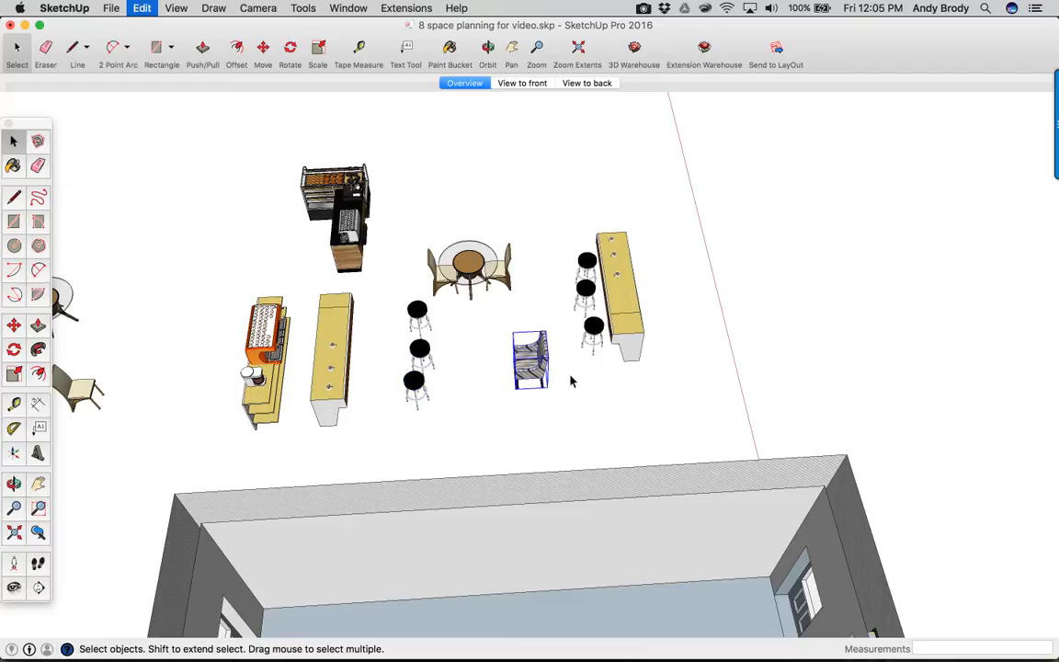
{"action": "key", "text": "super+v"}
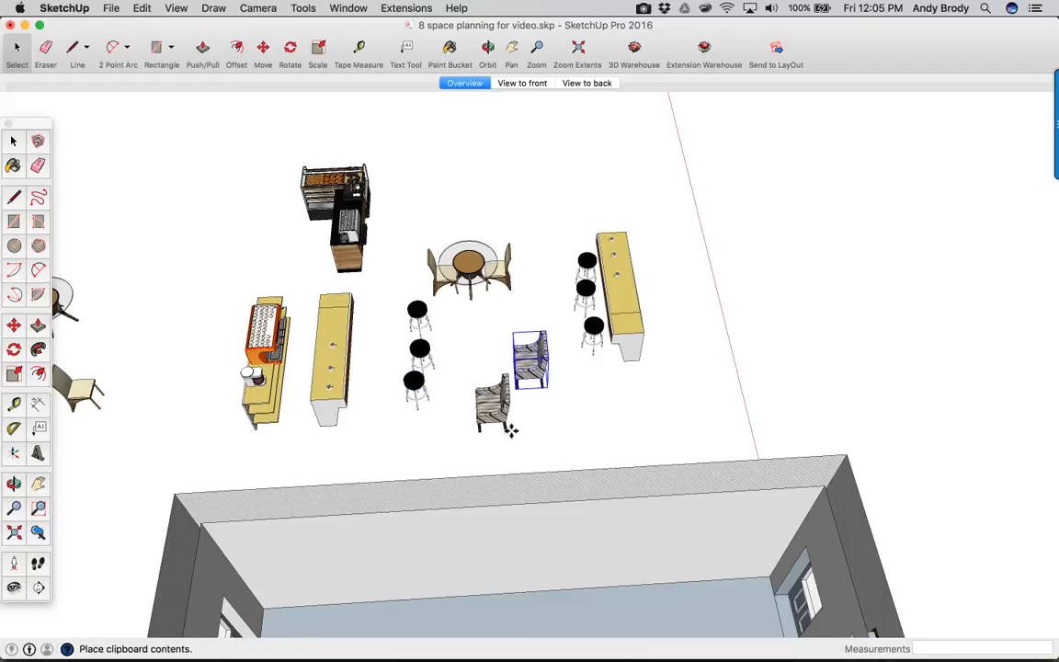
{"action": "left_click", "coordinate": [515, 425]}
Rotate the duplicate striped armchair about 49.1° around the vertical axis.
{"action": "scroll", "coordinate": [451, 398], "scroll_direction": "up", "scroll_amount": 2}
{"action": "middle_click_drag", "start_coordinate": [451, 399], "coordinate": [322, 407]}
{"action": "scroll", "coordinate": [526, 397], "scroll_direction": "up", "scroll_amount": 7}
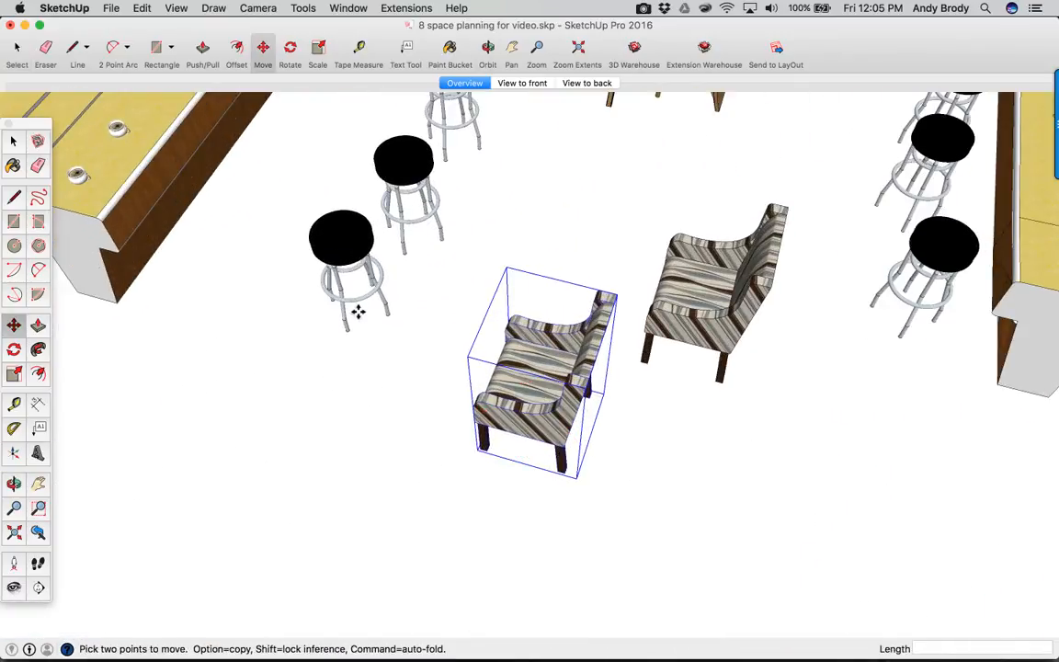
{"action": "key", "text": "q"}
{"action": "left_click", "coordinate": [501, 312]}
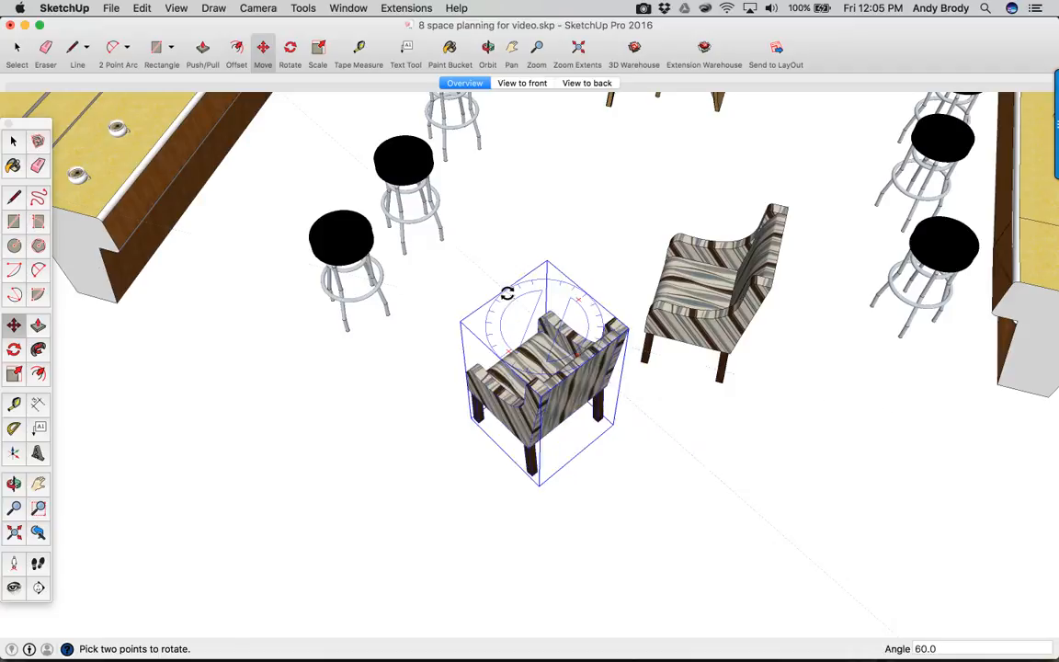
{"action": "left_click", "coordinate": [514, 289]}
Move the rotated striped armchair about the ground in short moves, placing it near the original armchair.
{"action": "key", "text": "m"}
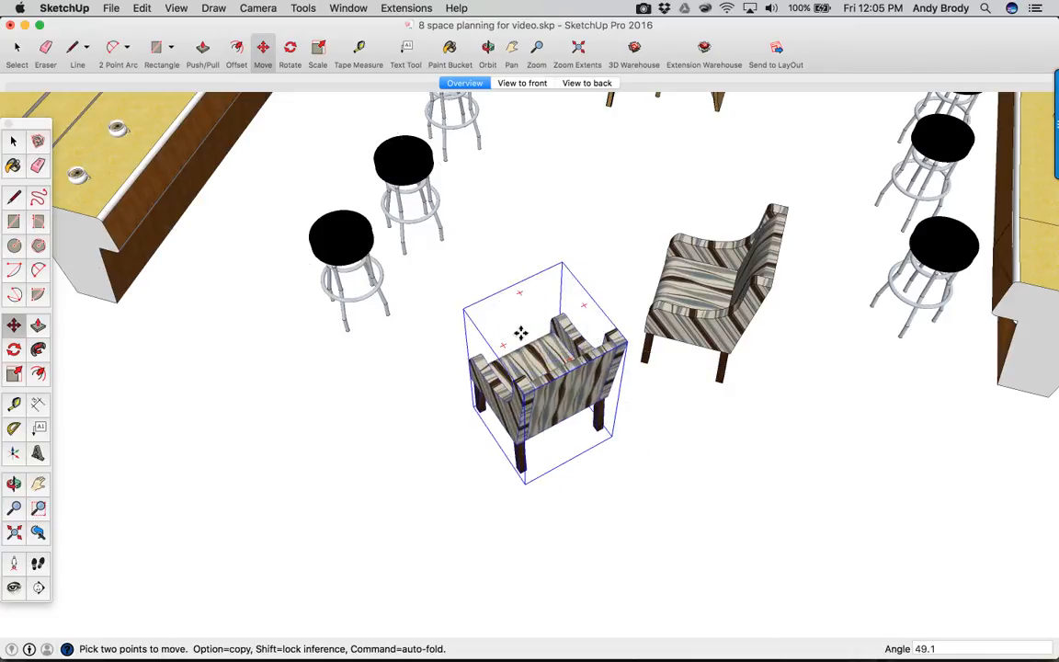
{"action": "left_click", "coordinate": [485, 445]}
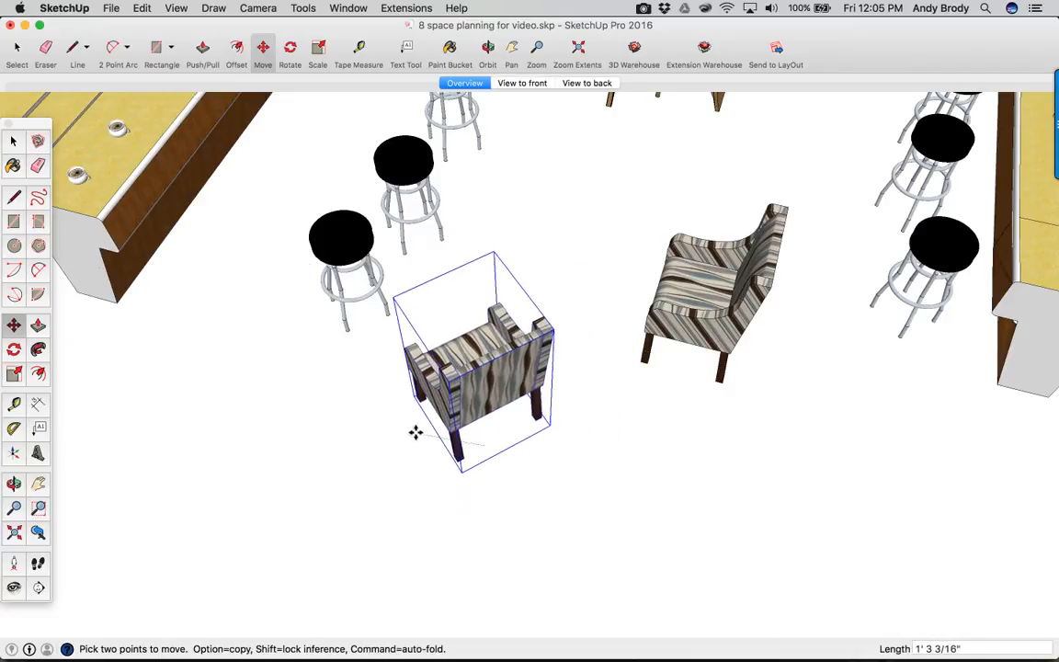
{"action": "left_click", "coordinate": [581, 499]}
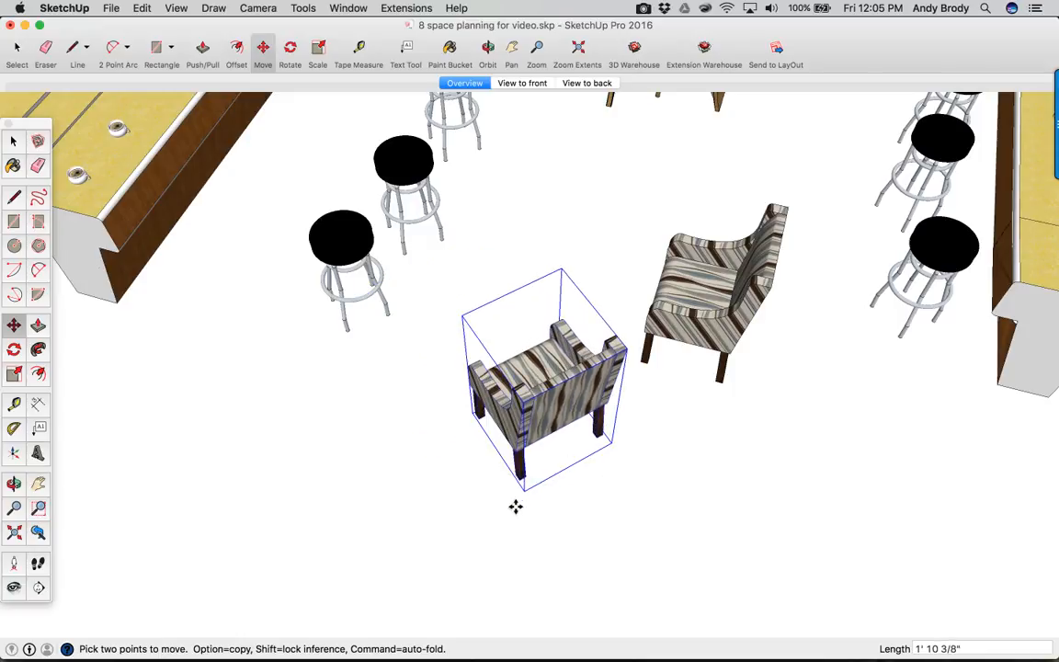
{"action": "left_click", "coordinate": [464, 460]}
{"action": "left_click", "coordinate": [392, 488]}
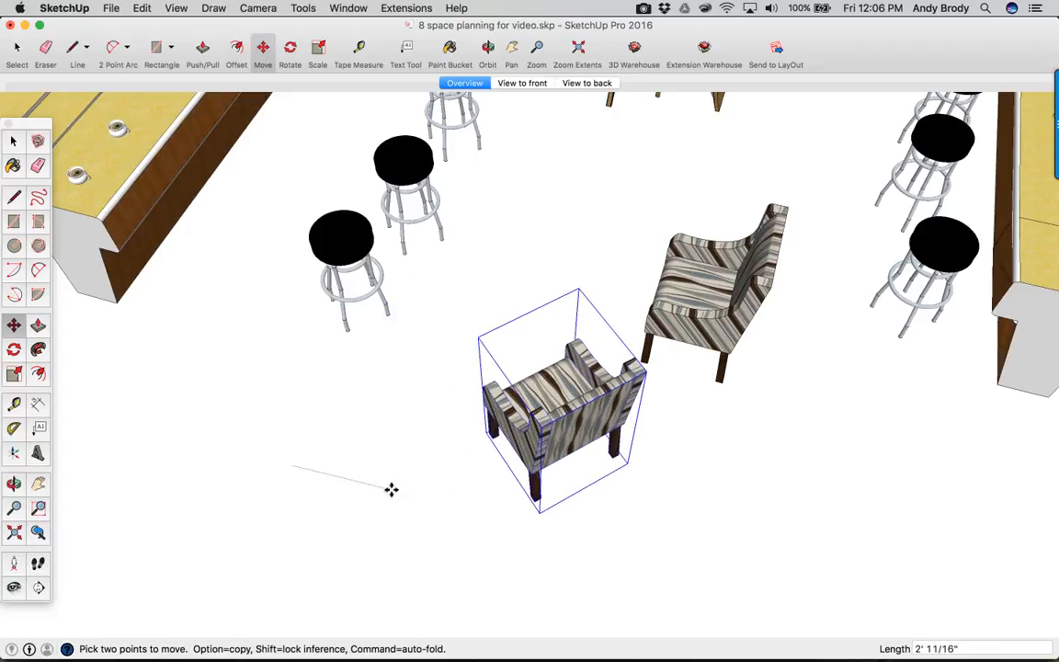
Try moving the rotated striped armchair against the lower end corner of the coffee bar counter, and undo the move.
{"action": "left_click", "coordinate": [545, 428]}
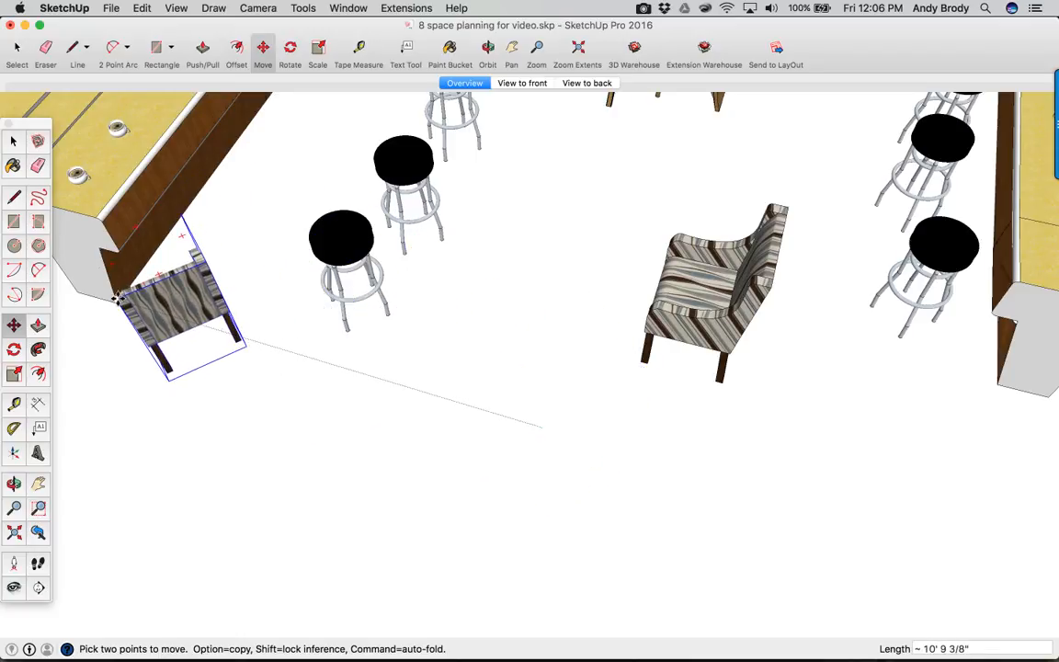
{"action": "left_click", "coordinate": [115, 301]}
{"action": "middle_click_drag", "start_coordinate": [159, 316], "coordinate": [89, 237]}
{"action": "key", "text": "super+z"}
Delete the separate round glass table that stands without chairs beside the lone dining chair.
{"action": "scroll", "coordinate": [292, 372], "scroll_direction": "down", "scroll_amount": 3}
{"action": "scroll", "coordinate": [292, 372], "scroll_direction": "down", "scroll_amount": 3}
{"action": "middle_click_drag", "start_coordinate": [294, 371], "coordinate": [669, 340]}
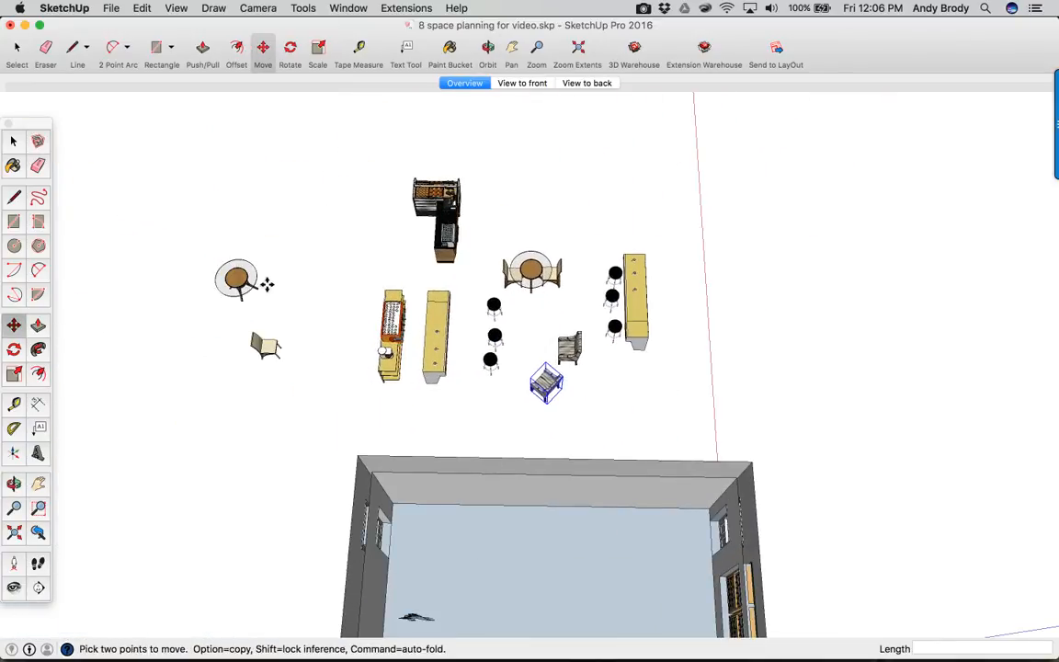
{"action": "key", "text": "space"}
{"action": "left_click", "coordinate": [239, 277]}
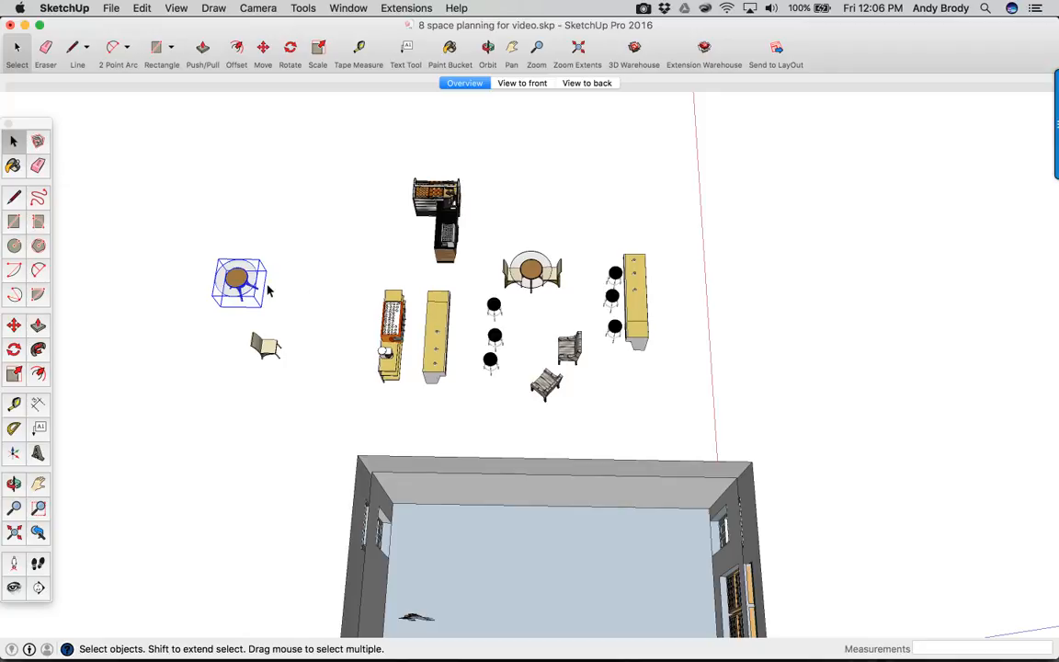
{"action": "scroll", "coordinate": [281, 352], "scroll_direction": "up", "scroll_amount": 3}
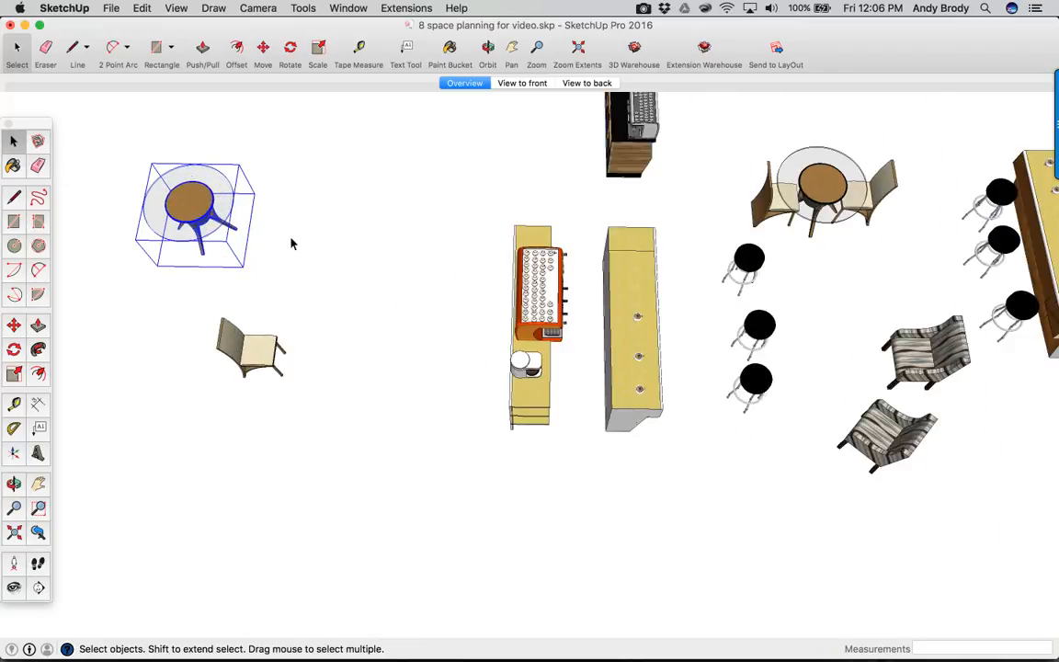
{"action": "scroll", "coordinate": [294, 273], "scroll_direction": "up", "scroll_amount": 2}
{"action": "key", "text": "Delete"}
Copy the lone dining chair and paste the duplicate onto the floor inside the room.
{"action": "scroll", "coordinate": [251, 329], "scroll_direction": "down", "scroll_amount": 5}
{"action": "left_click", "coordinate": [275, 371]}
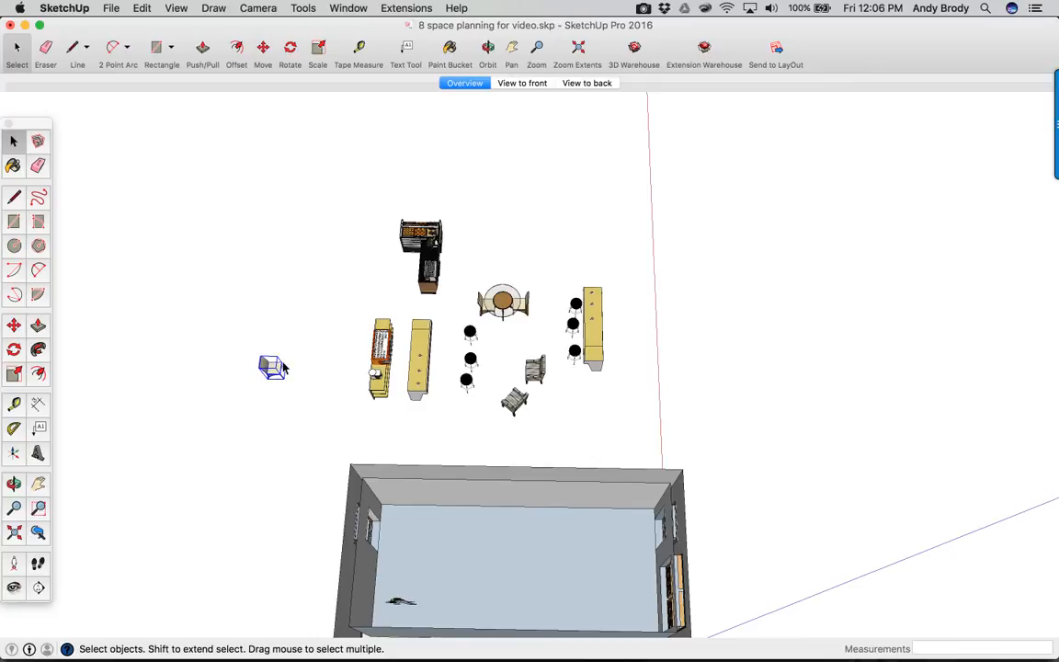
{"action": "key", "text": "super+c"}
{"action": "key", "text": "super+v"}
{"action": "left_click", "coordinate": [600, 605]}
View the room from above and move the pasted dining chair about 1' 9 9/16" across the floor toward the front wall.
{"action": "scroll", "coordinate": [596, 575], "scroll_direction": "up", "scroll_amount": 5}
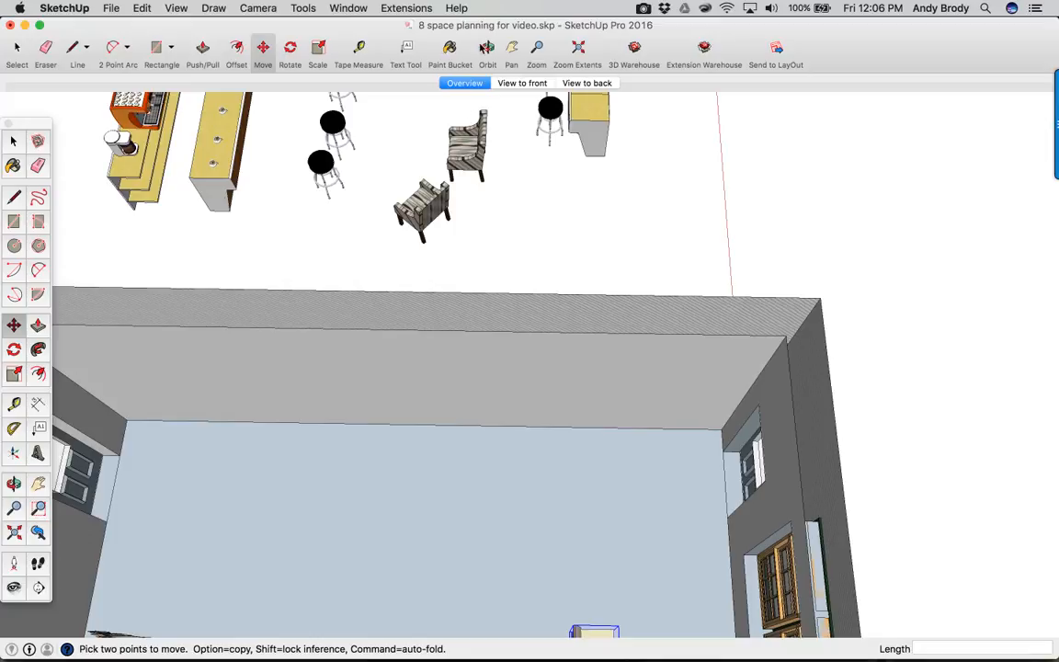
{"action": "left_click", "coordinate": [511, 47]}
{"action": "left_click_drag", "start_coordinate": [507, 360], "coordinate": [631, 259]}
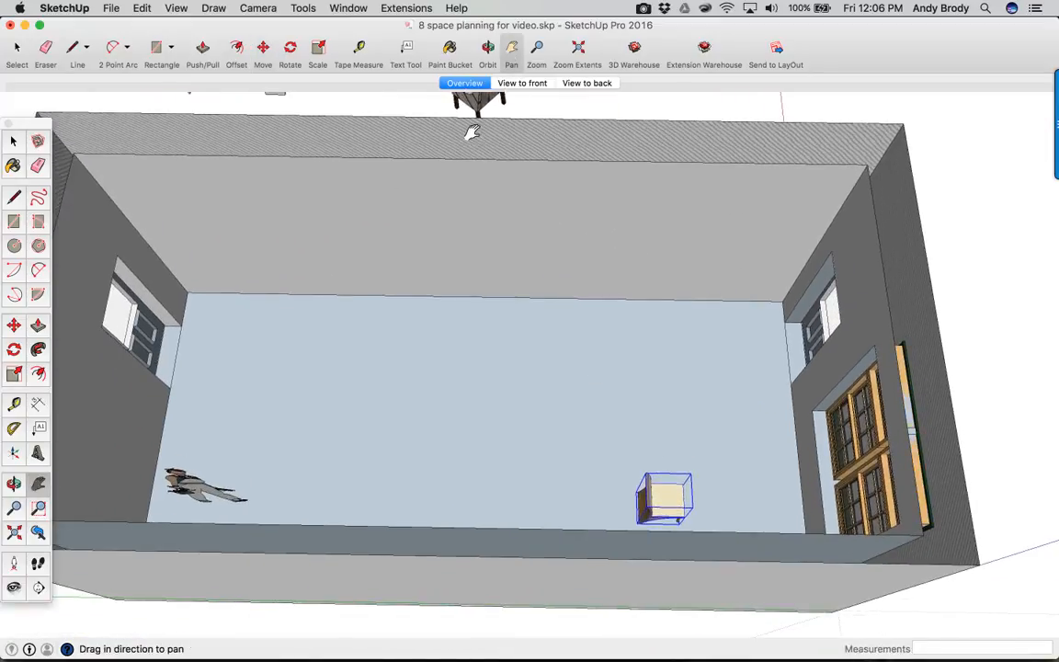
{"action": "left_click", "coordinate": [487, 47]}
{"action": "left_click_drag", "start_coordinate": [480, 156], "coordinate": [492, 295]}
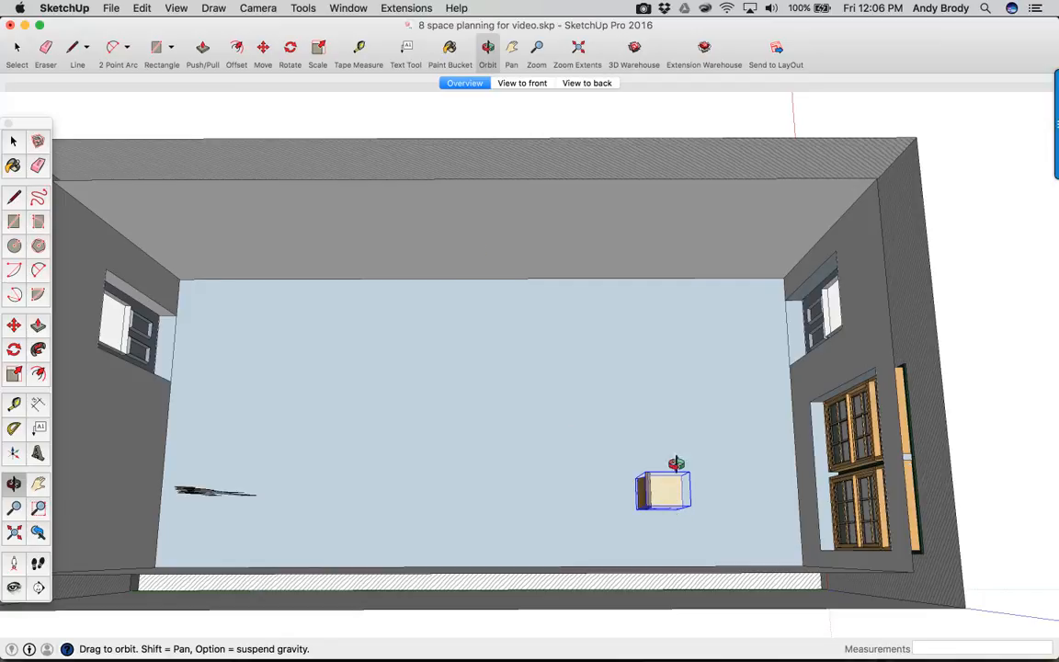
{"action": "key", "text": "m"}
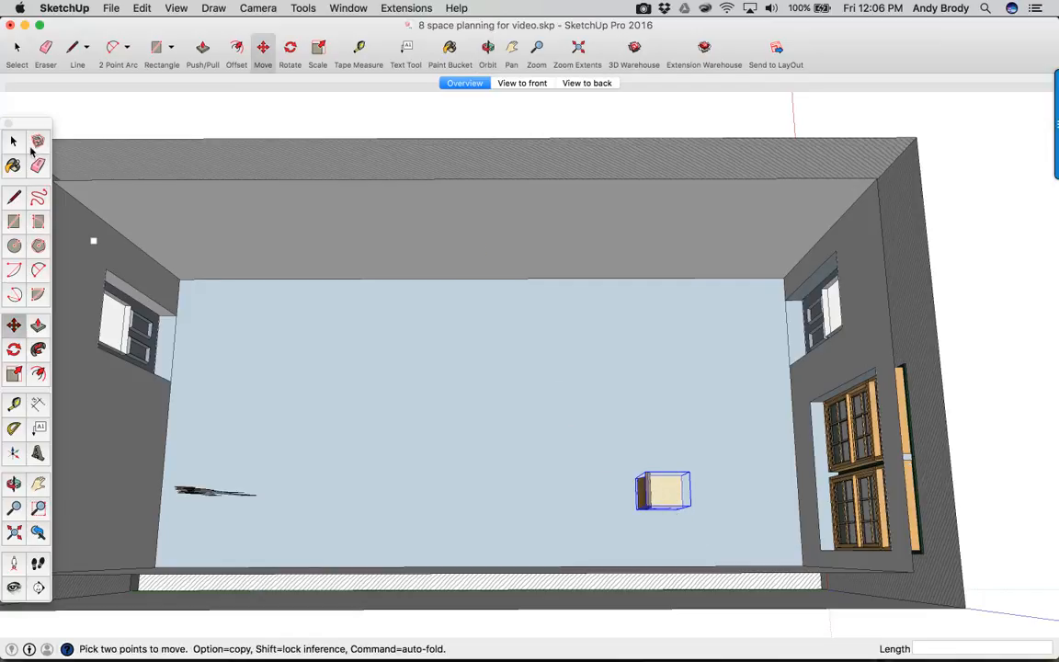
{"action": "left_click", "coordinate": [579, 471]}
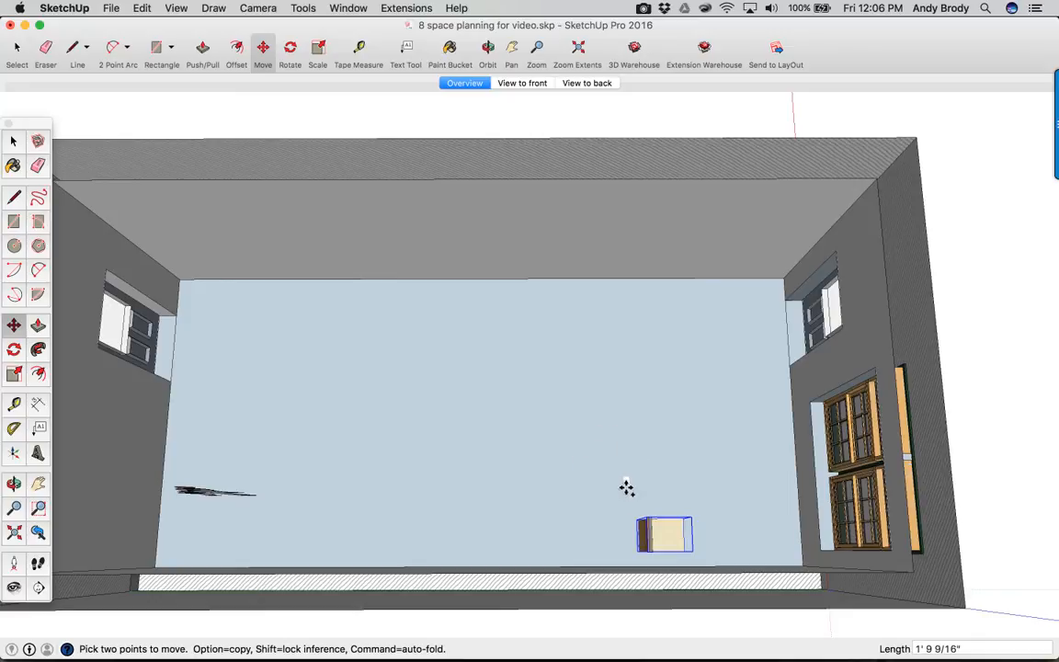
Copy the chair across the floor away from the front wall, setting the copy distance to 2', 3' and back to 2'.
{"action": "left_click", "coordinate": [620, 515], "text": "alt"}
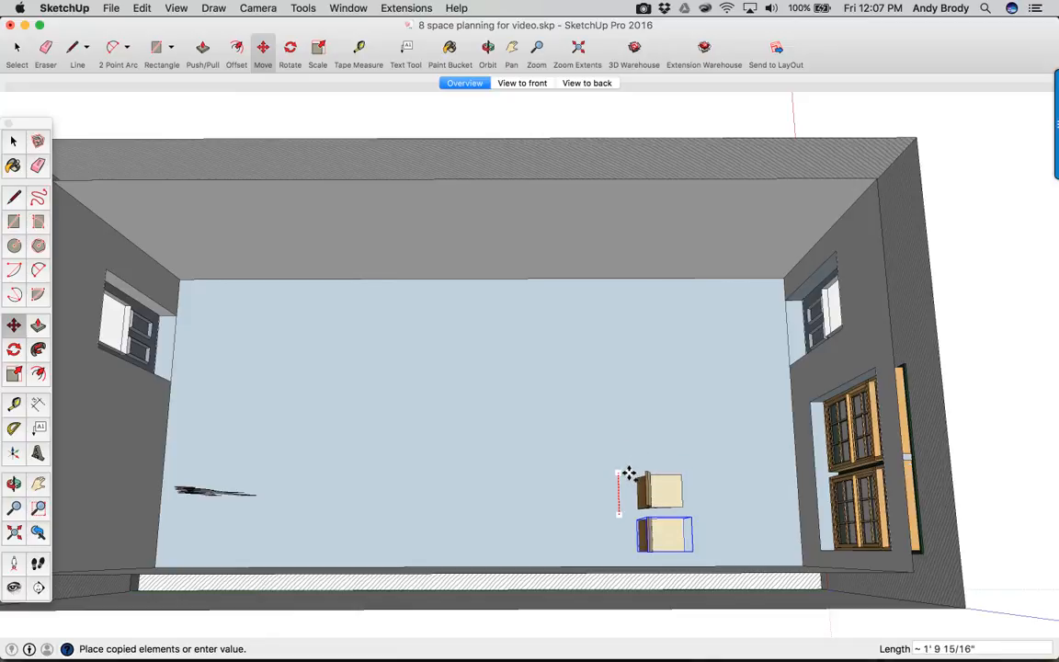
{"action": "left_click", "coordinate": [628, 472]}
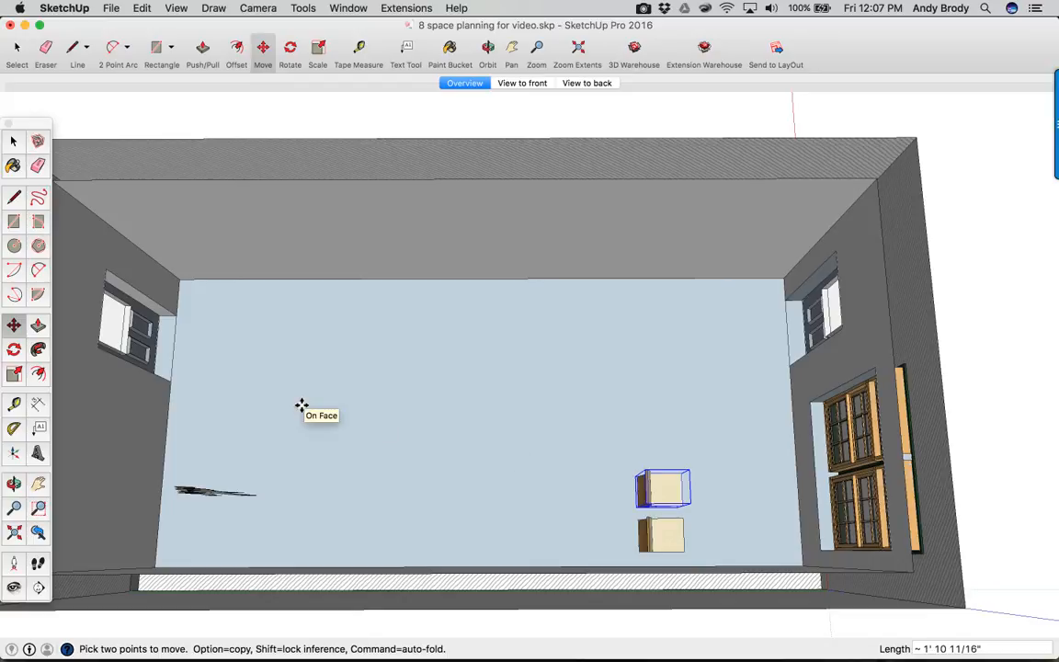
{"action": "type", "text": "2'"}
{"action": "key", "text": "Return"}
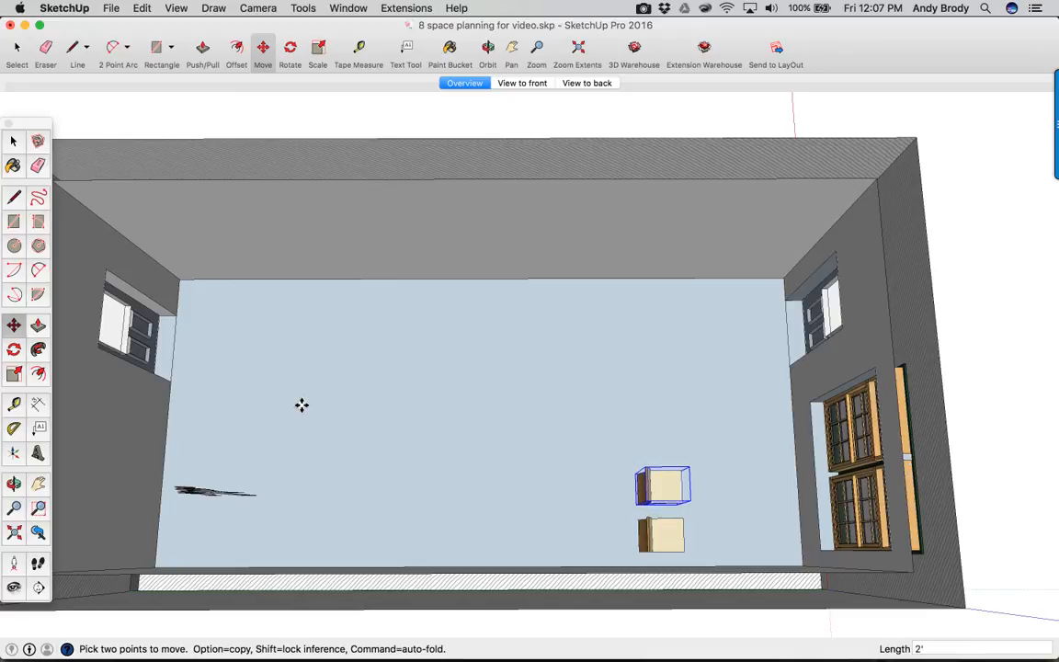
{"action": "type", "text": "3'"}
{"action": "key", "text": "Return"}
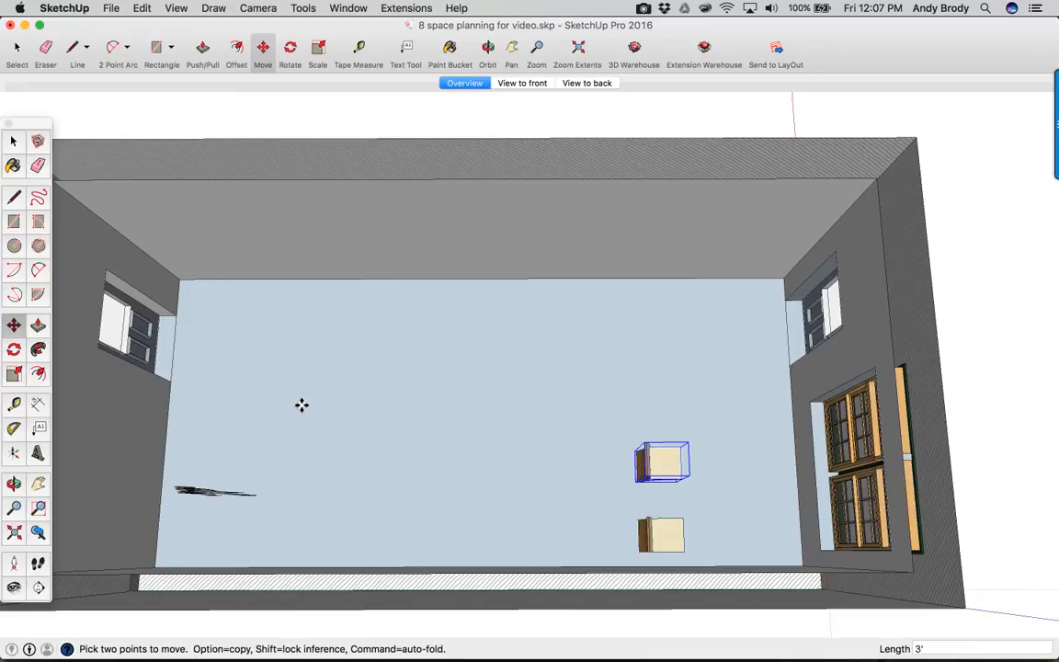
{"action": "key", "text": "Return"}
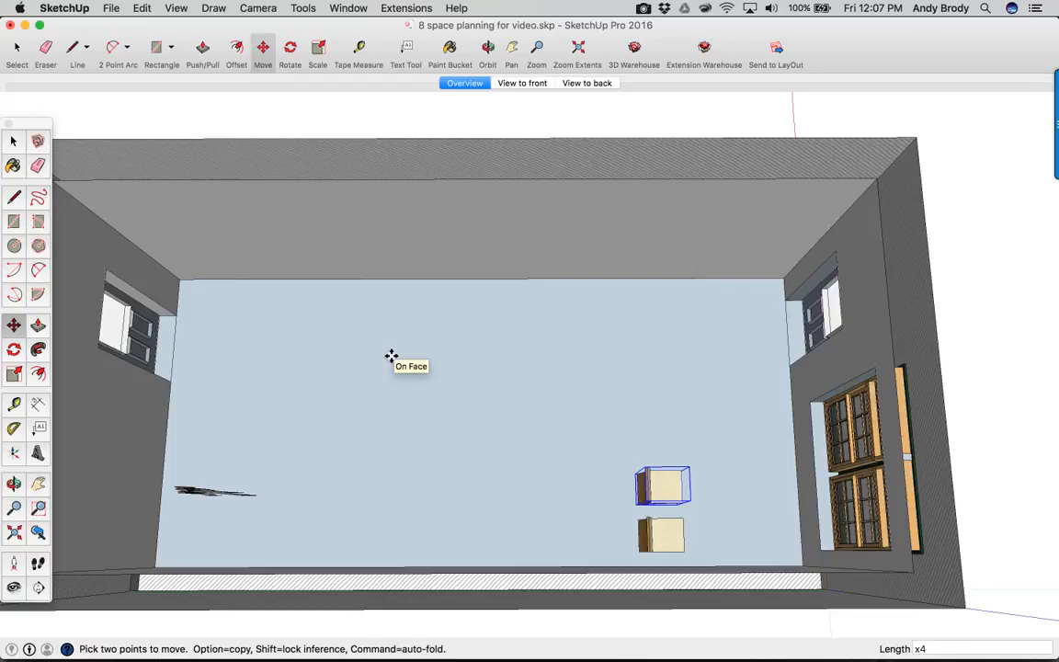
Multiply the copied chair into a row, trying x4, x3 and x4 again.
{"action": "key", "text": "Return"}
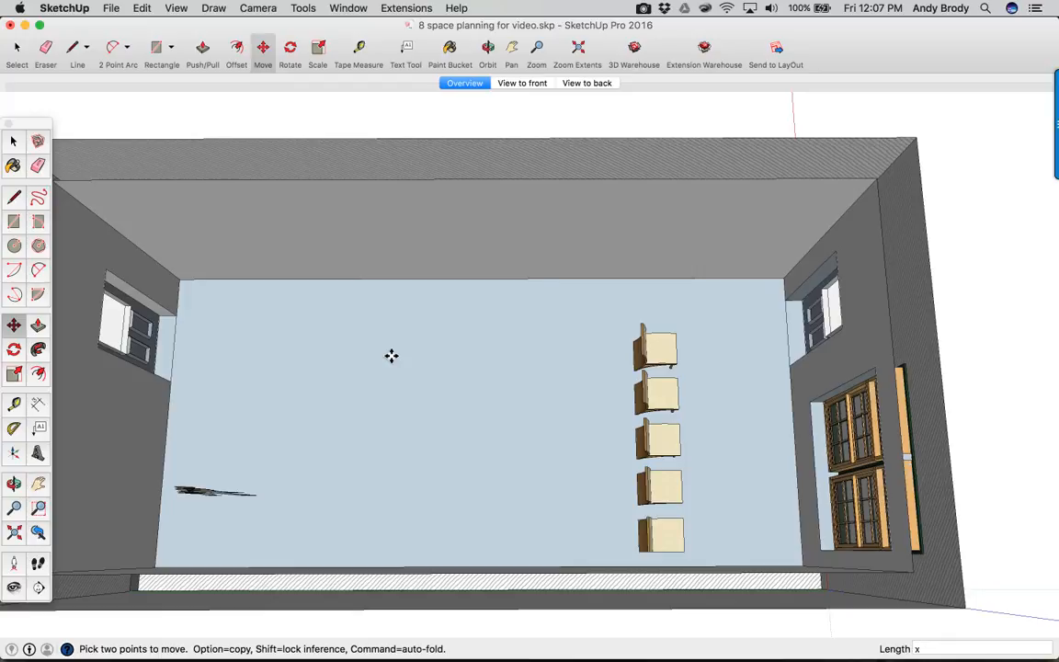
{"action": "key", "text": "Return"}
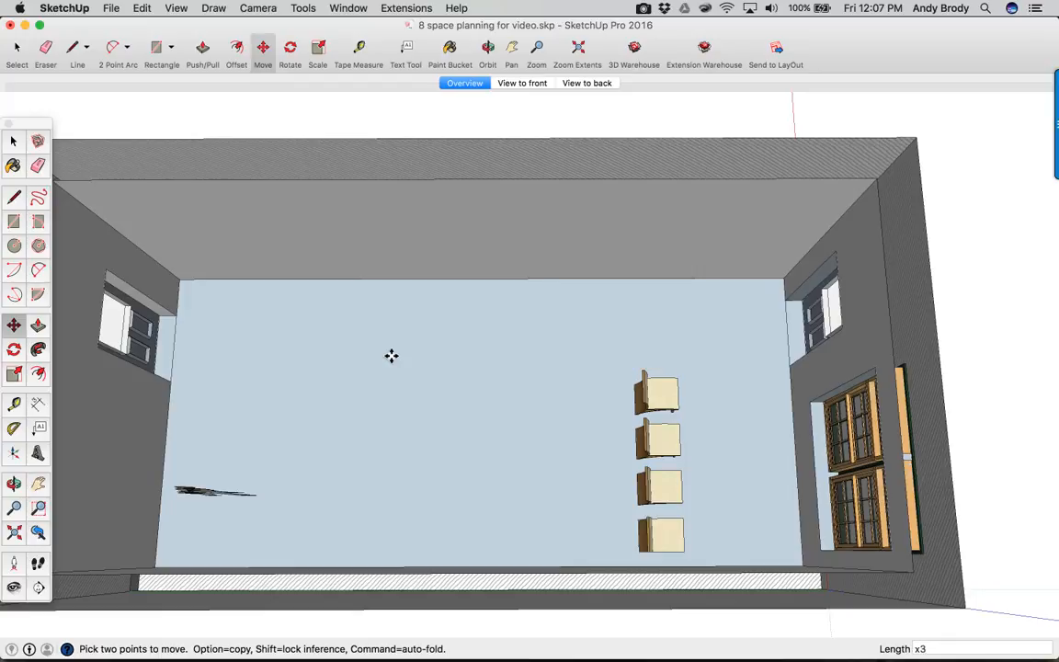
{"action": "type", "text": "x4"}
{"action": "key", "text": "Return"}
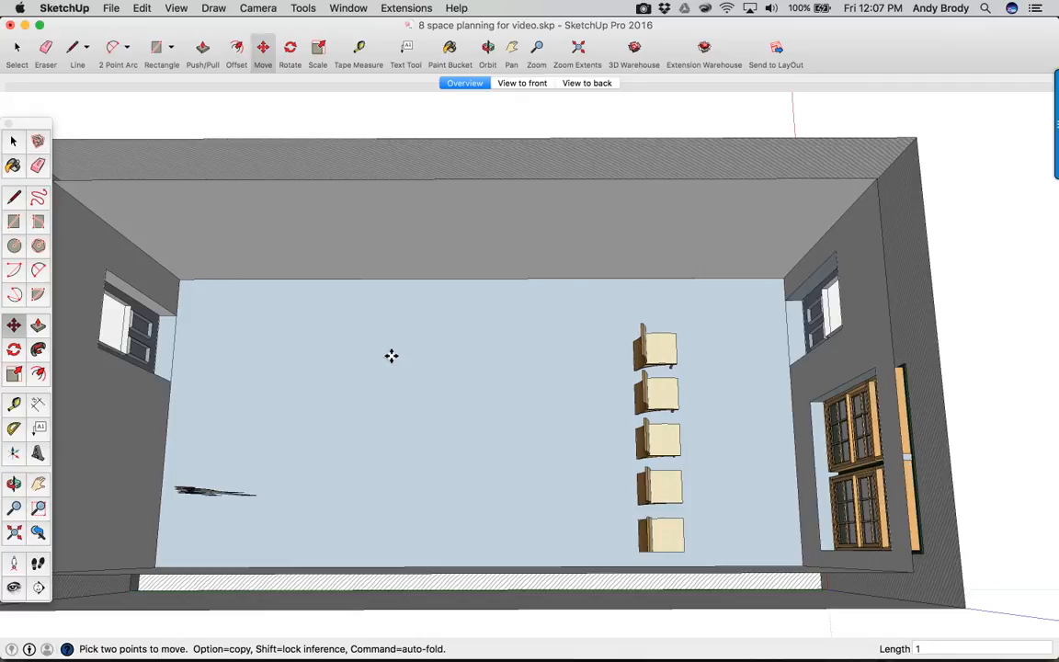
Set the chair row's spacing to 22" after trying 18", and multiply the copies by x5 after trying x6.
{"action": "type", "text": "18"}
{"action": "key", "text": "Return"}
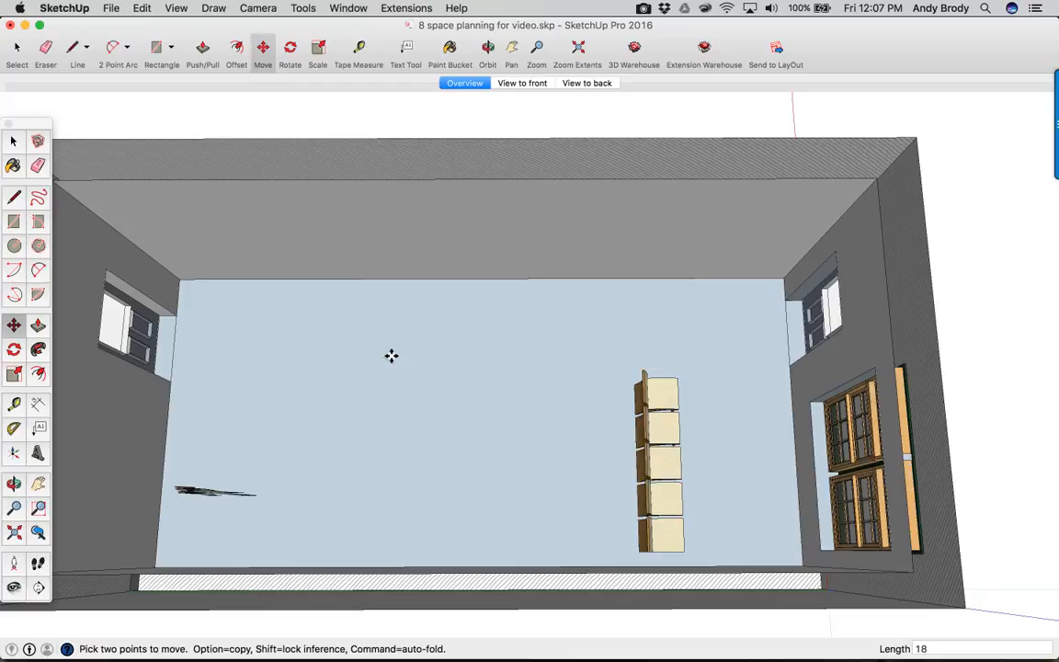
{"action": "type", "text": "22"}
{"action": "key", "text": "Return"}
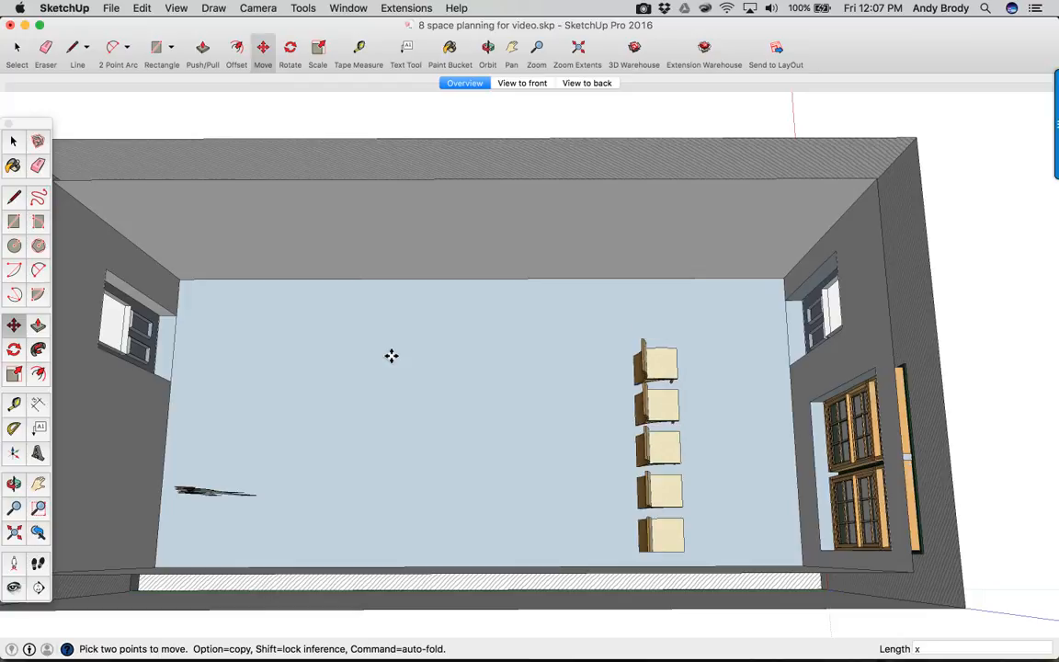
{"action": "type", "text": "x6"}
{"action": "key", "text": "Return"}
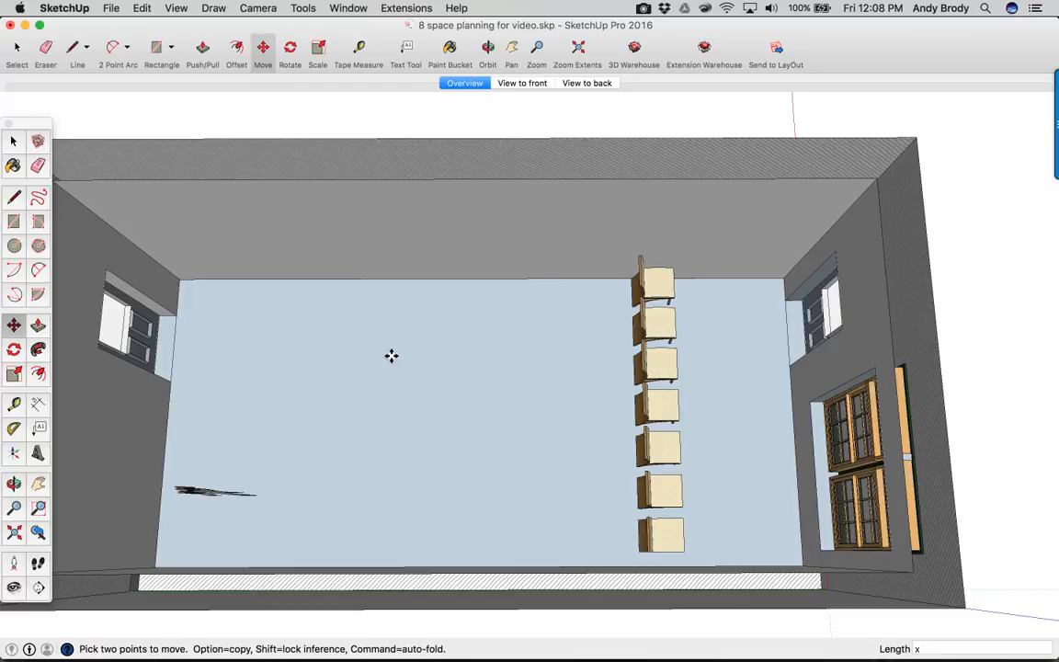
{"action": "type", "text": "x5"}
{"action": "key", "text": "Return"}
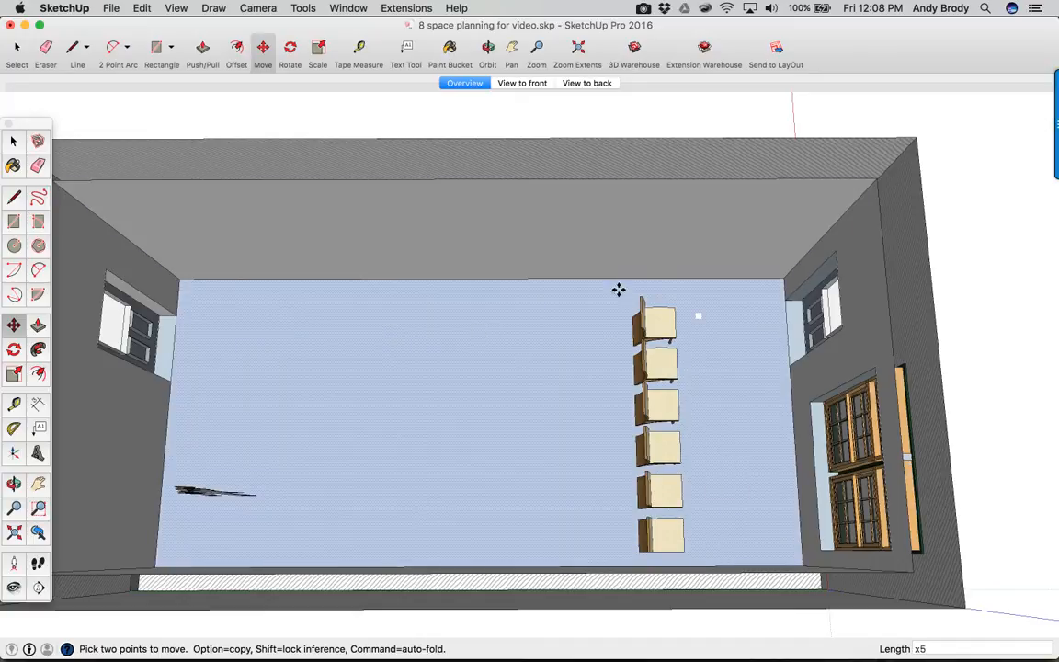
Copy the whole row of chairs 3' toward the standing figure and multiply the copied row by x4.
{"action": "left_click", "coordinate": [12, 141]}
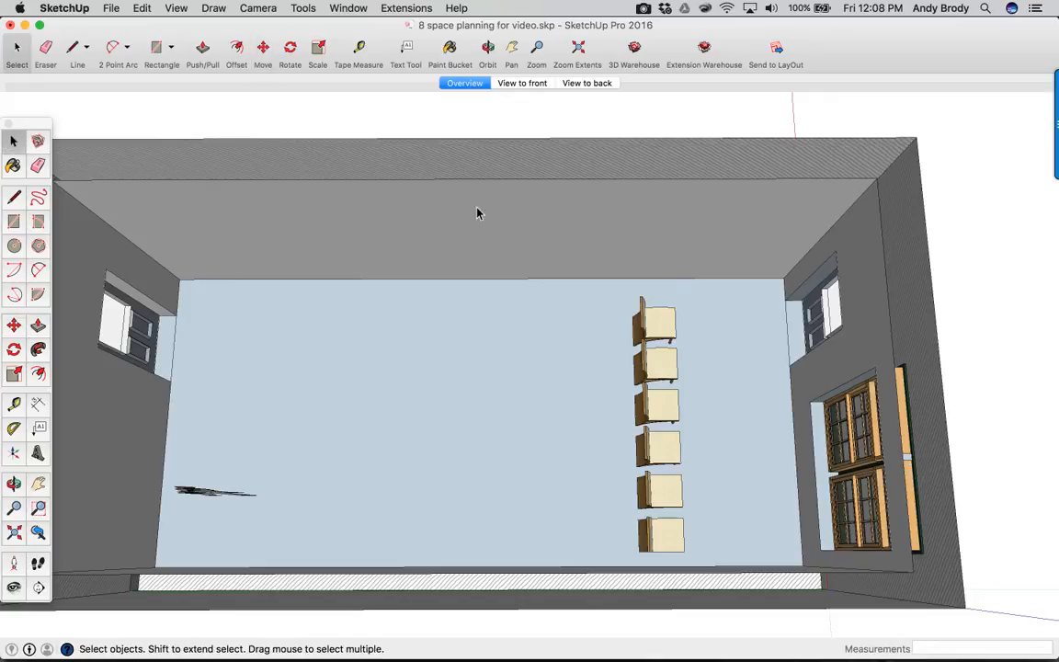
{"action": "left_click_drag", "start_coordinate": [519, 253], "coordinate": [697, 563]}
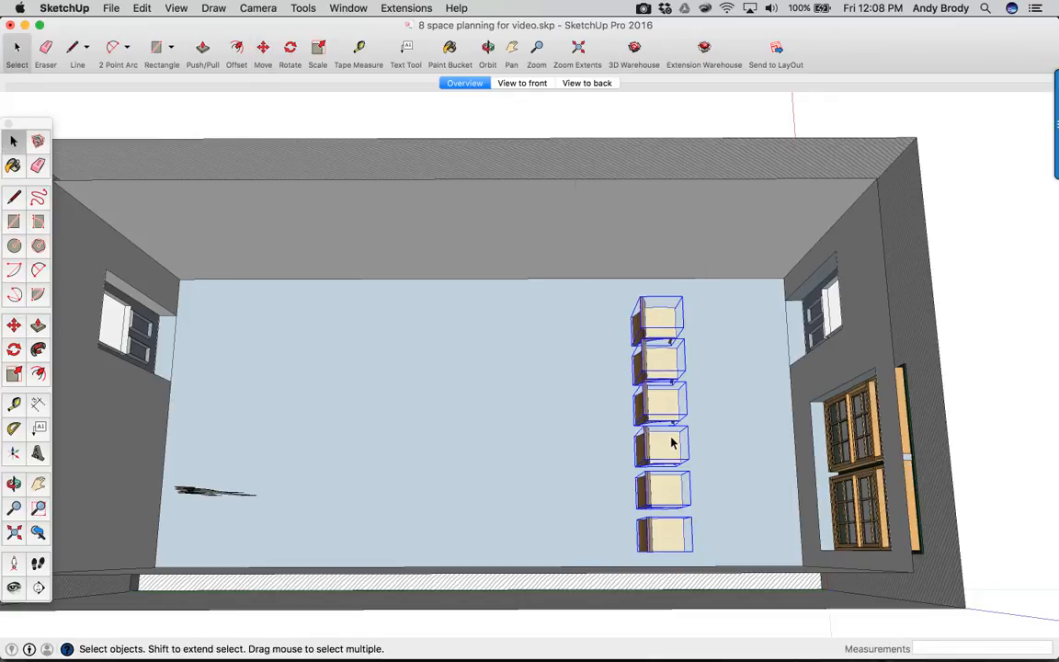
{"action": "key", "text": "m"}
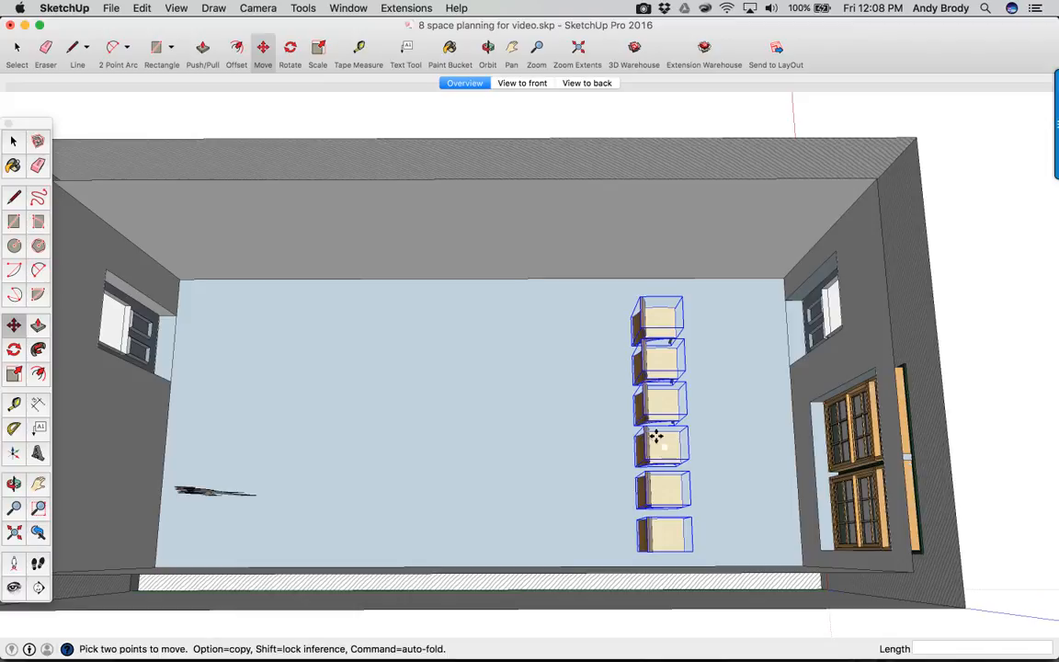
{"action": "left_click", "coordinate": [609, 449]}
{"action": "key", "text": "alt"}
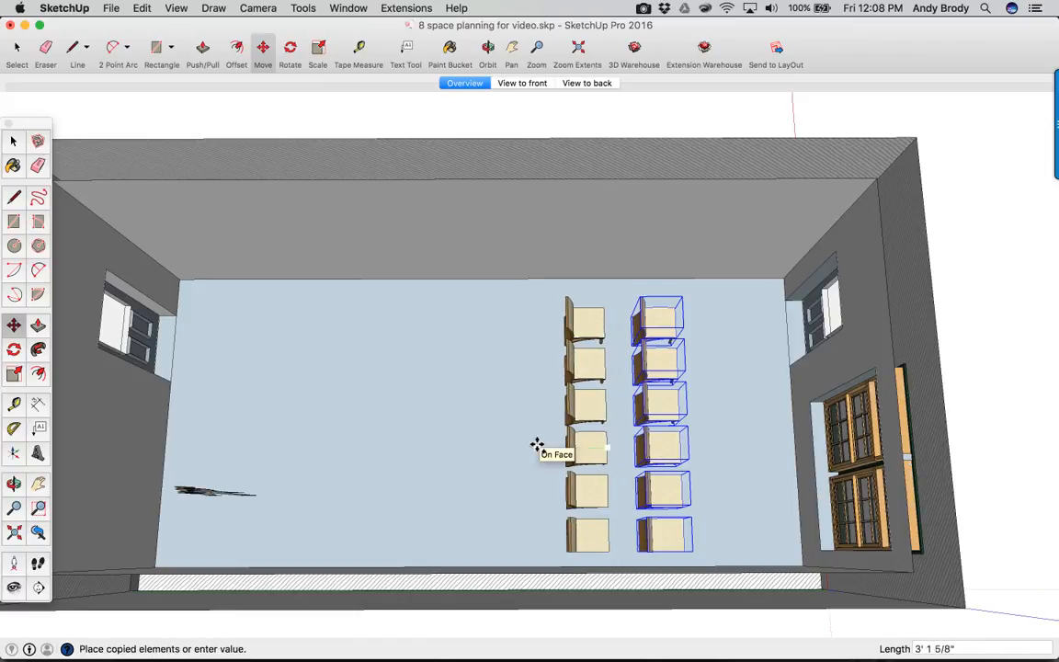
{"action": "left_click", "coordinate": [537, 445]}
{"action": "type", "text": "3'"}
{"action": "key", "text": "Return"}
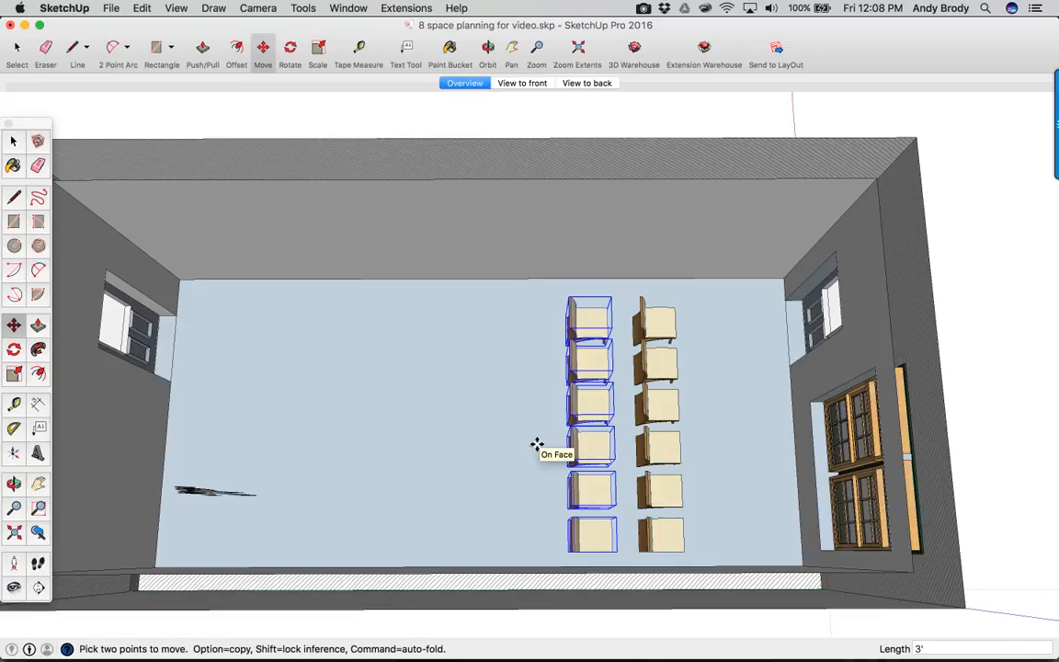
{"action": "type", "text": "x4"}
{"action": "key", "text": "Return"}
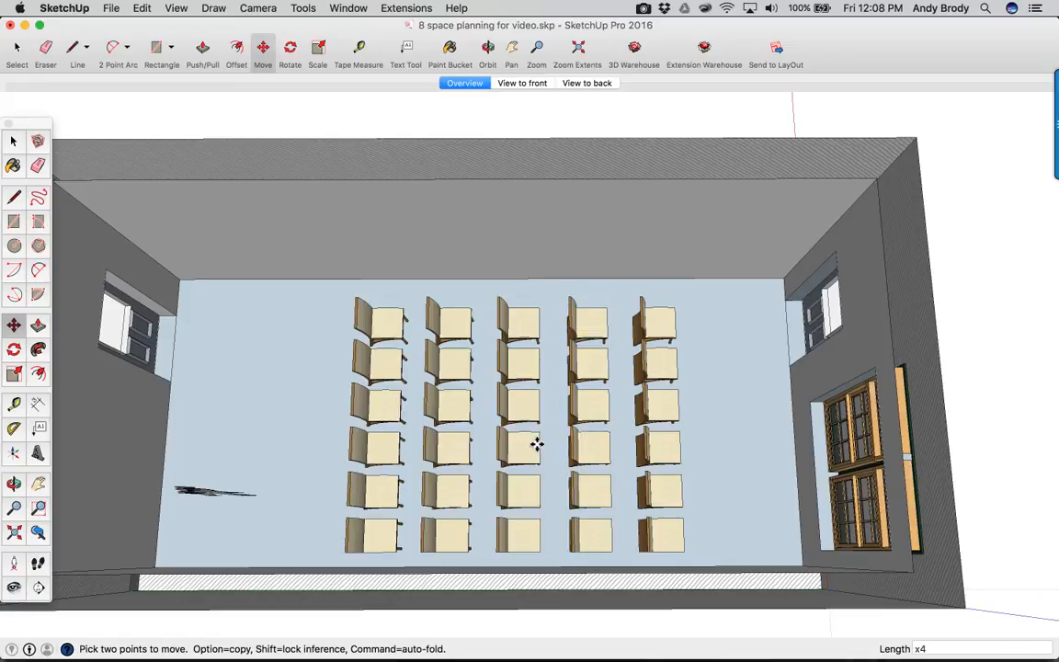
{"action": "key", "text": "space"}
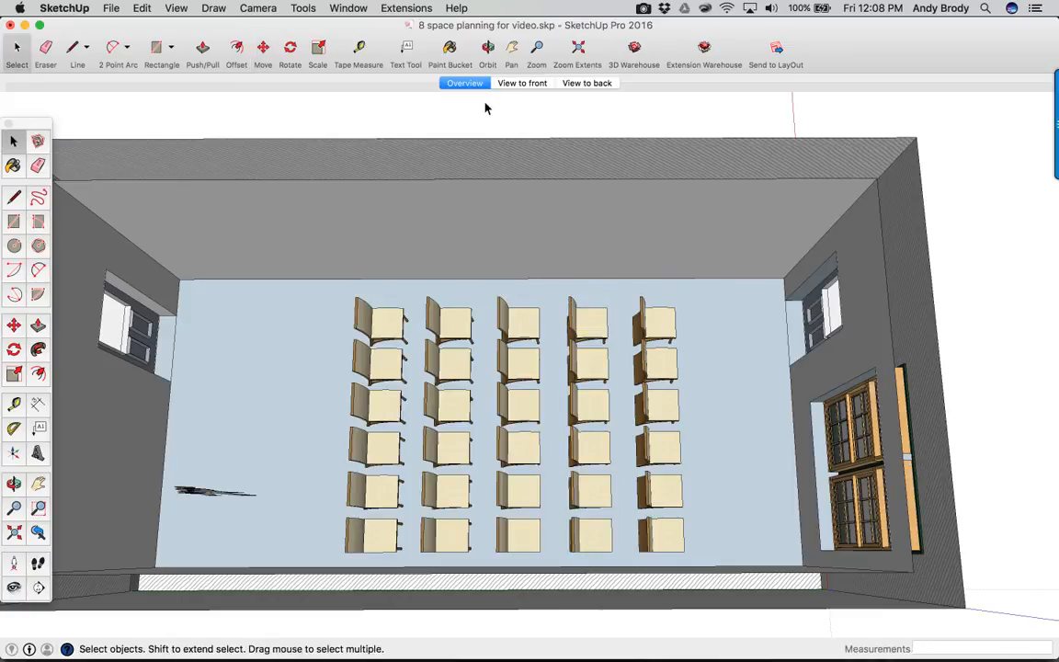
Frame the room from above so that the whole chair grid fills the view.
{"action": "middle_click_drag", "start_coordinate": [460, 304], "coordinate": [494, 103]}
{"action": "left_click_drag", "start_coordinate": [442, 299], "coordinate": [288, 324]}
{"action": "middle_click_drag", "start_coordinate": [289, 325], "coordinate": [460, 395]}
{"action": "scroll", "coordinate": [460, 394], "scroll_direction": "down", "scroll_amount": 1}
{"action": "scroll", "coordinate": [441, 424], "scroll_direction": "up", "scroll_amount": 1}
{"action": "scroll", "coordinate": [441, 426], "scroll_direction": "up", "scroll_amount": 1}
{"action": "middle_click_drag", "start_coordinate": [397, 384], "coordinate": [411, 423]}
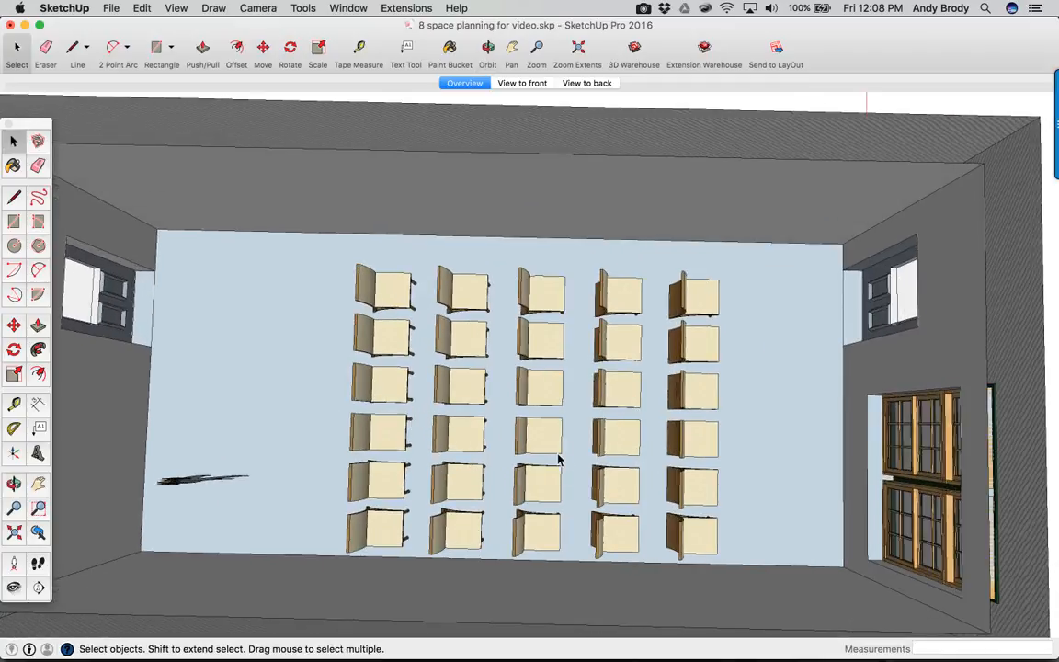
{"action": "scroll", "coordinate": [558, 459], "scroll_direction": "down", "scroll_amount": 1}
{"action": "middle_click_drag", "start_coordinate": [570, 451], "coordinate": [539, 451]}
{"action": "scroll", "coordinate": [544, 457], "scroll_direction": "up", "scroll_amount": 1}
{"action": "scroll", "coordinate": [540, 451], "scroll_direction": "up", "scroll_amount": 1}
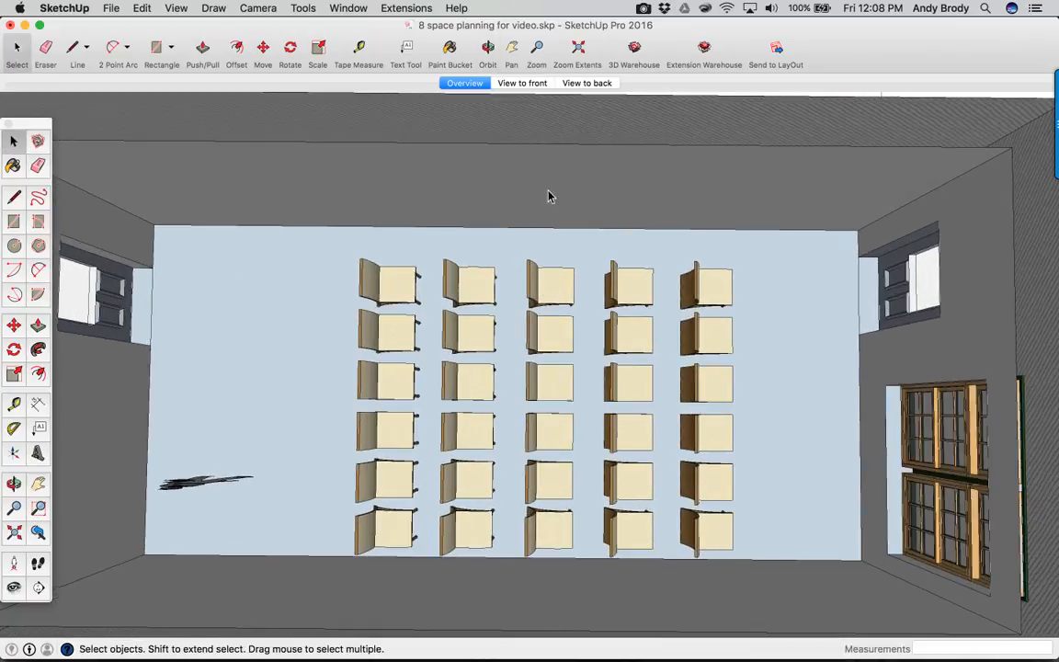
Add a new scene after Overview and rename it "Option 1".
{"action": "right_click", "coordinate": [471, 88]}
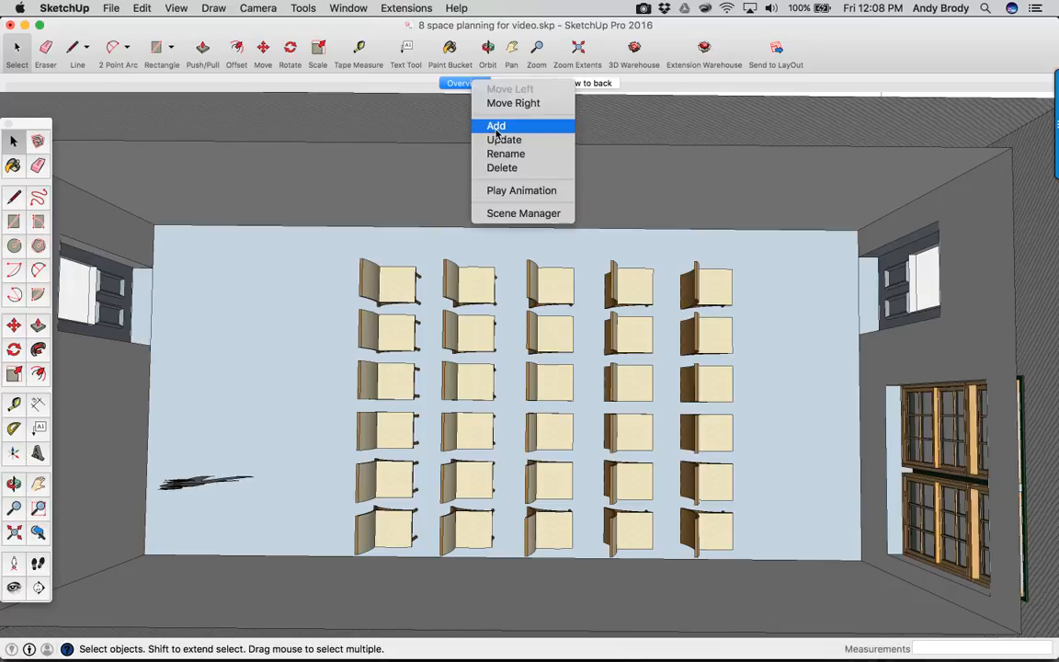
{"action": "left_click", "coordinate": [497, 128]}
{"action": "right_click", "coordinate": [494, 87]}
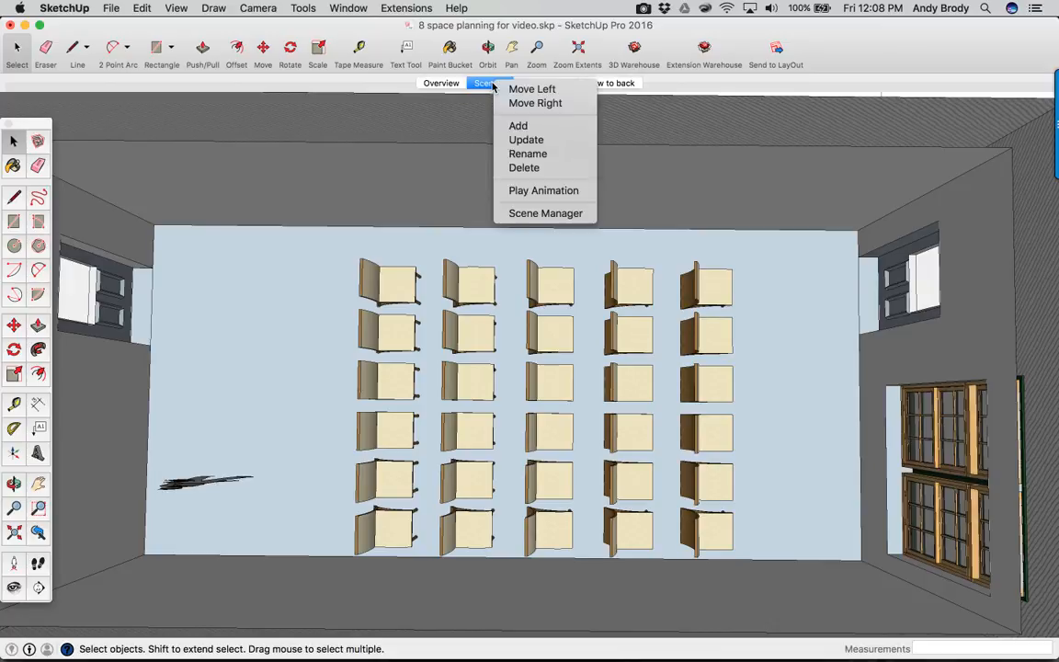
{"action": "left_click", "coordinate": [531, 156]}
{"action": "type", "text": "Option 1"}
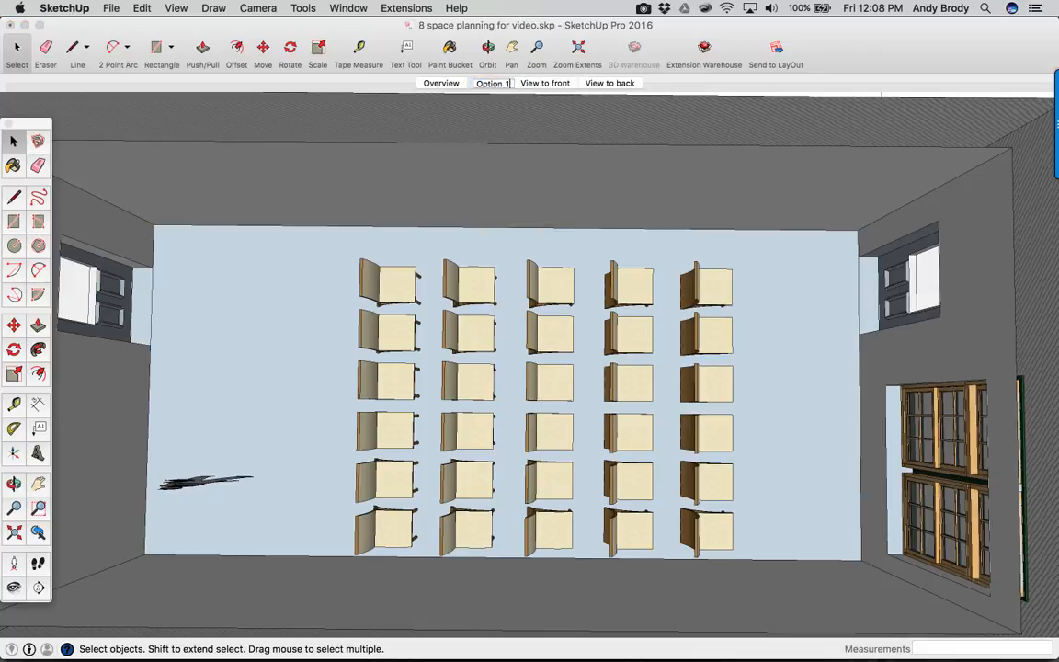
{"action": "key", "text": "Return"}
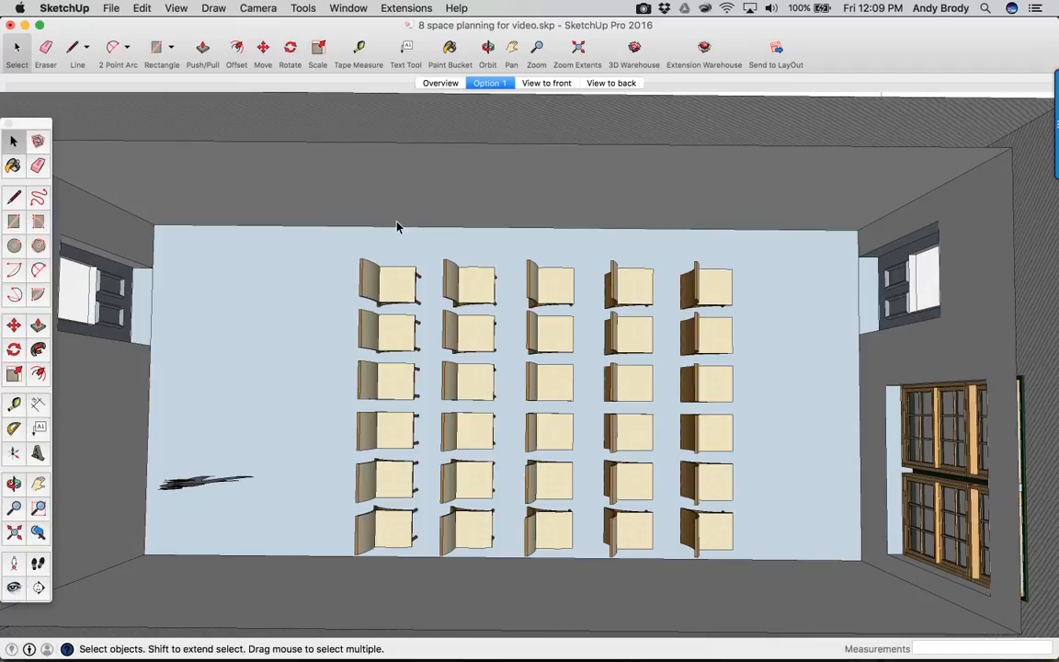
Make Option 2 the current layer and hide the Option 1 layer.
{"action": "scroll", "coordinate": [432, 262], "scroll_direction": "down", "scroll_amount": 5}
{"action": "middle_click_drag", "start_coordinate": [405, 242], "coordinate": [395, 243]}
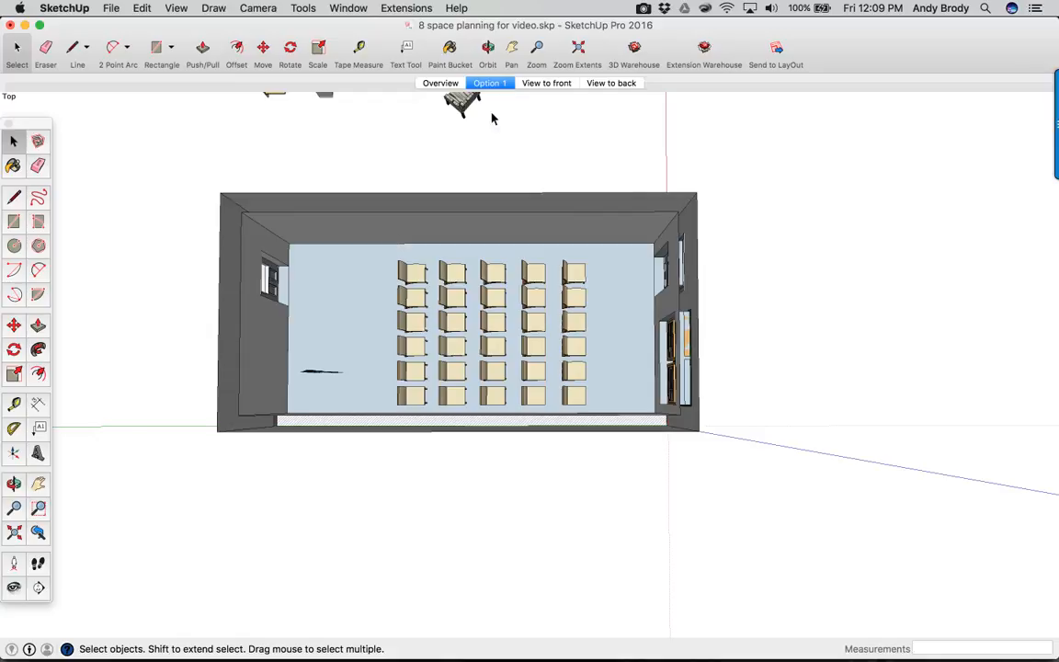
{"action": "left_click", "coordinate": [348, 7]}
{"action": "left_click", "coordinate": [395, 214]}
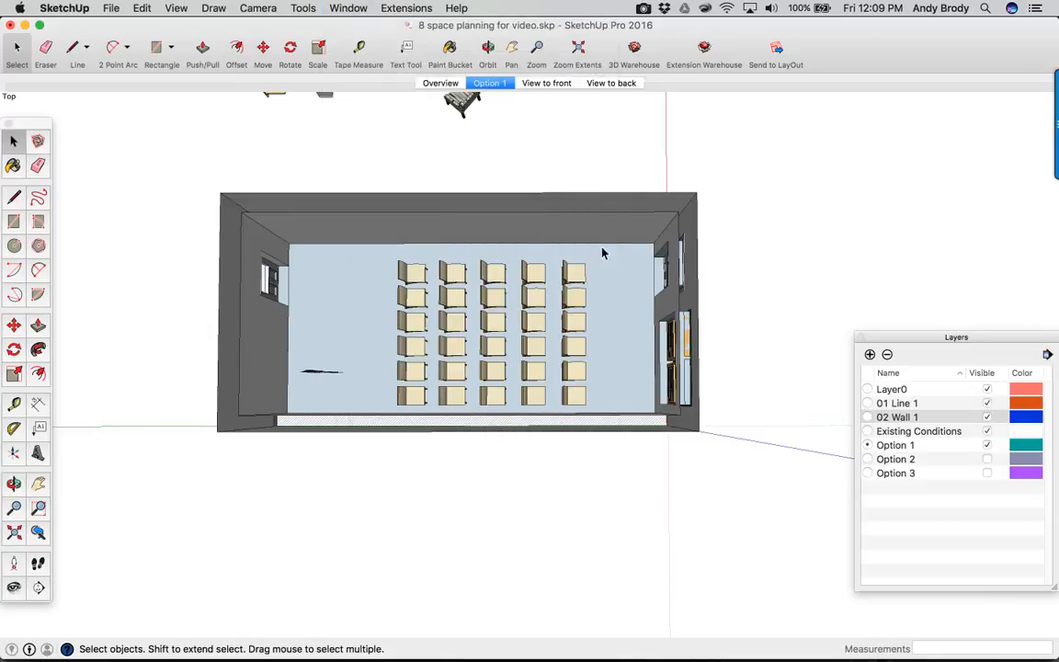
{"action": "left_click", "coordinate": [988, 446]}
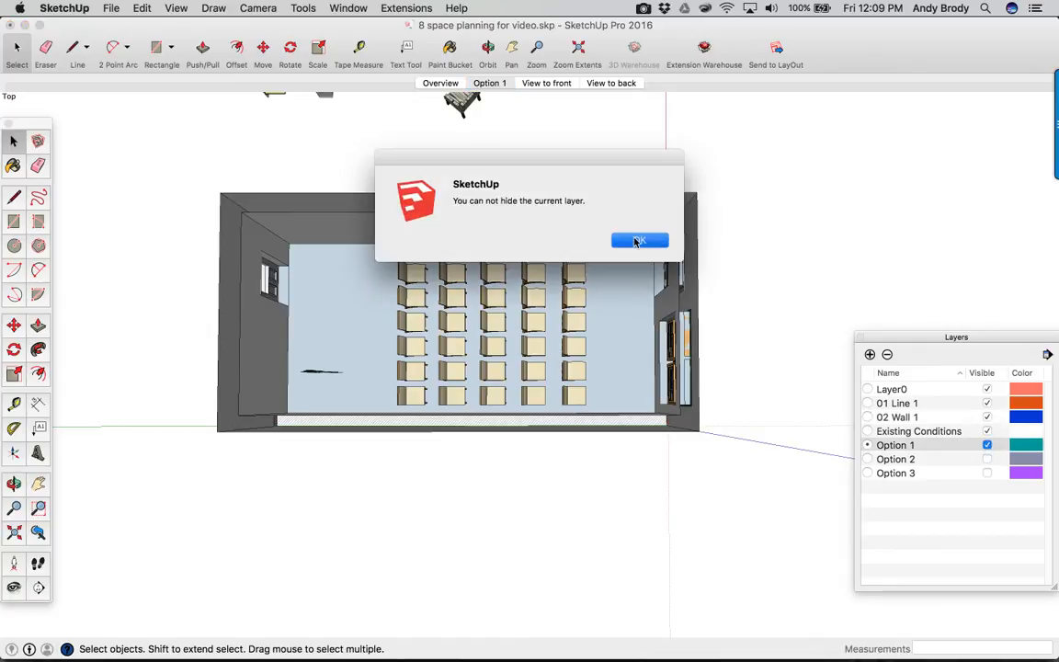
{"action": "left_click", "coordinate": [640, 241]}
{"action": "left_click", "coordinate": [867, 459]}
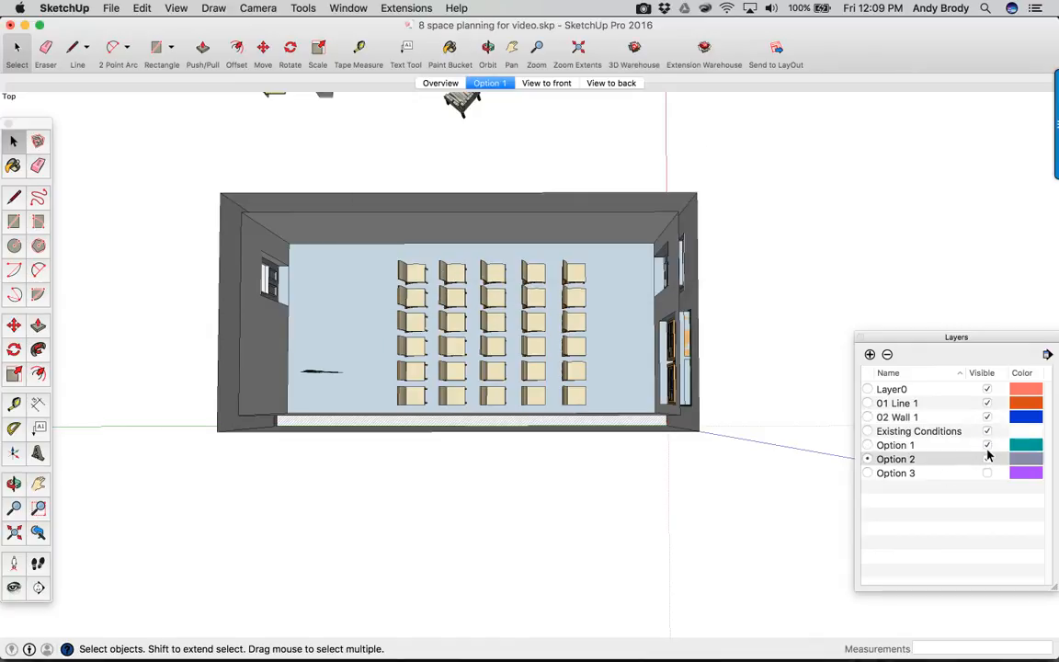
{"action": "left_click", "coordinate": [986, 446]}
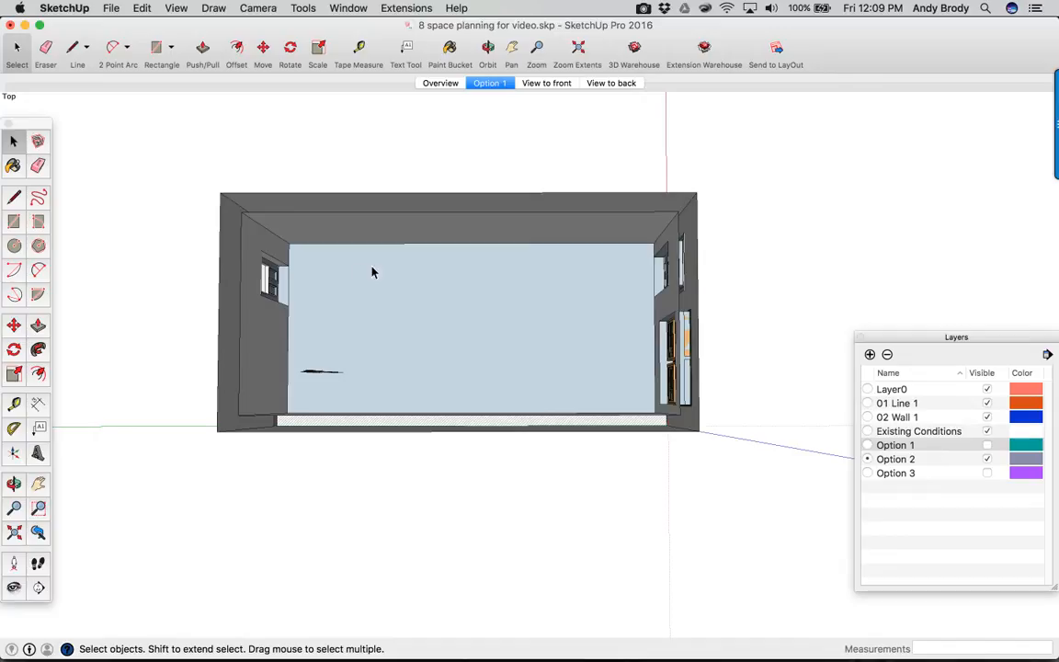
Insert the Inspire Q Jourdan Hostess chair from the in-model components onto the room's floor.
{"action": "scroll", "coordinate": [478, 255], "scroll_direction": "down", "scroll_amount": 4}
{"action": "middle_click_drag", "start_coordinate": [479, 254], "coordinate": [372, 241]}
{"action": "key", "text": "space"}
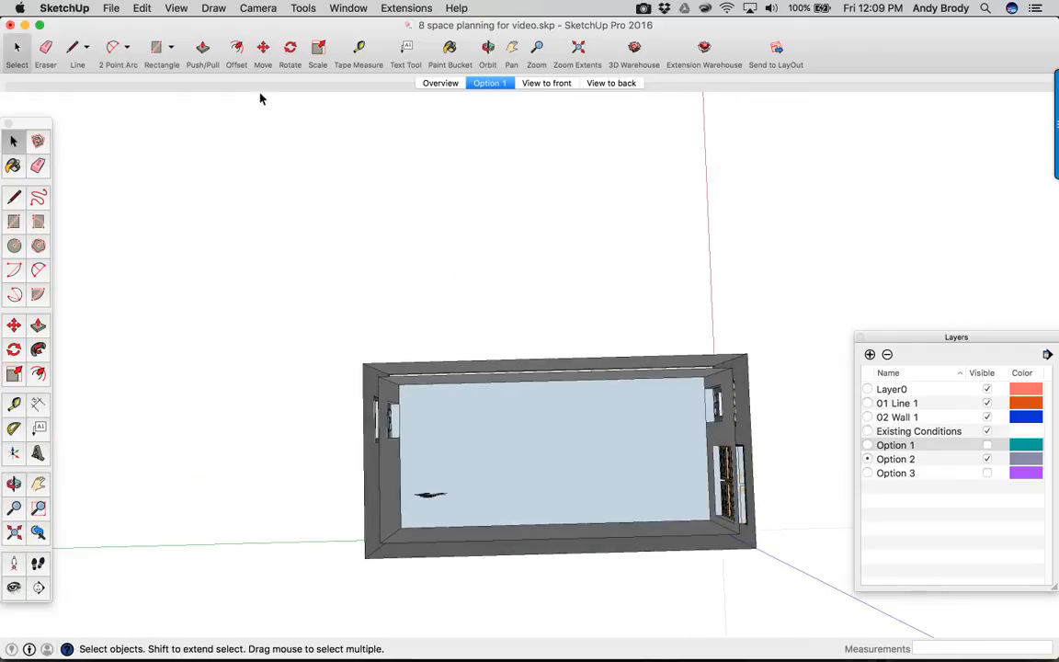
{"action": "left_click", "coordinate": [348, 9]}
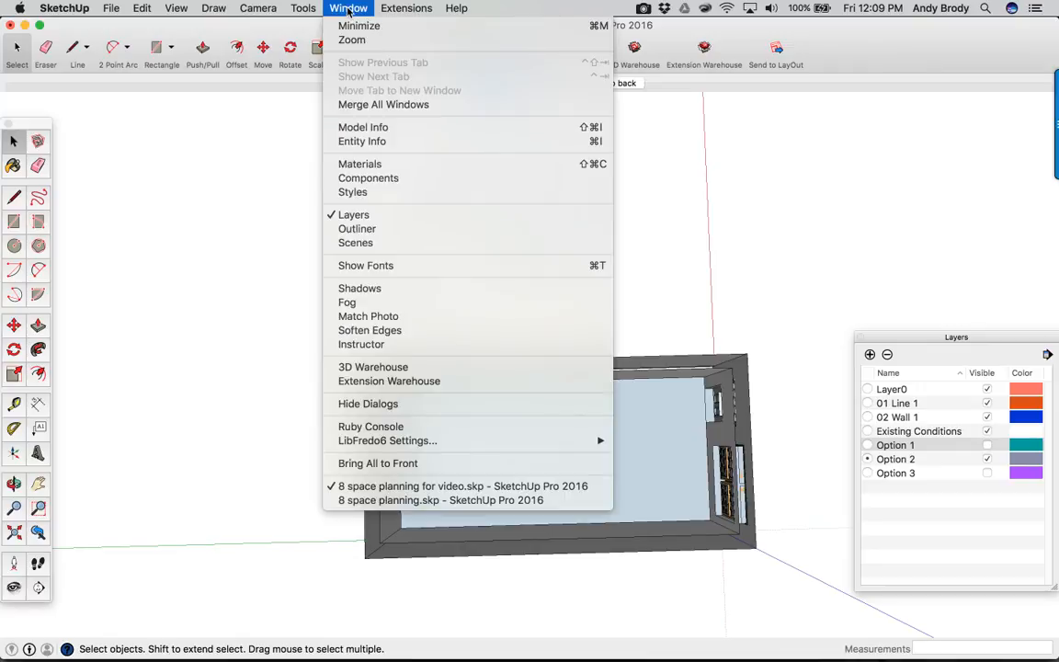
{"action": "left_click", "coordinate": [398, 180]}
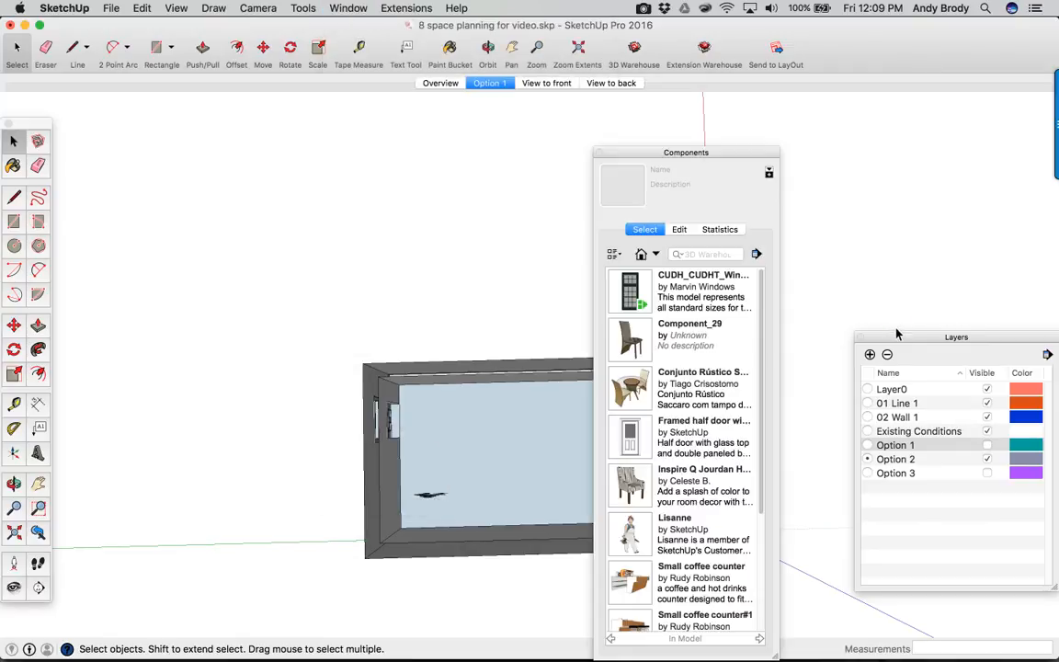
{"action": "scroll", "coordinate": [609, 308], "scroll_direction": "down", "scroll_amount": 1}
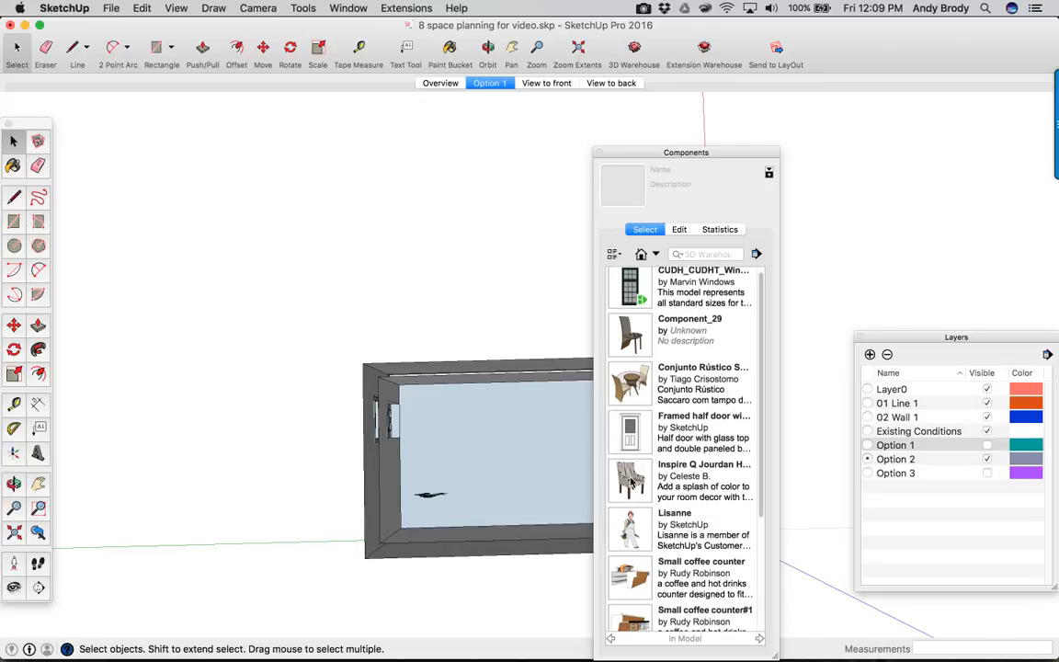
{"action": "left_click", "coordinate": [631, 482]}
{"action": "left_click", "coordinate": [577, 501]}
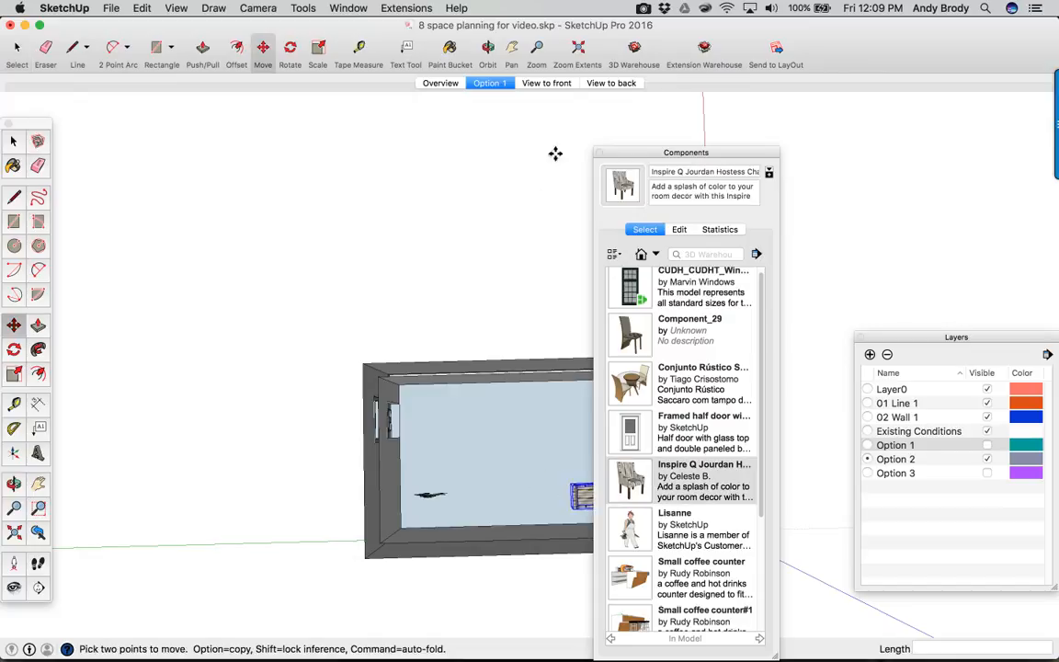
Close the Components window, rotate the chair by -75 degrees and move it about 3' 6" toward the window wall.
{"action": "left_click", "coordinate": [600, 154]}
{"action": "scroll", "coordinate": [642, 499], "scroll_direction": "up", "scroll_amount": 2}
{"action": "scroll", "coordinate": [642, 500], "scroll_direction": "up", "scroll_amount": 3}
{"action": "left_click", "coordinate": [561, 491]}
{"action": "left_click", "coordinate": [567, 486]}
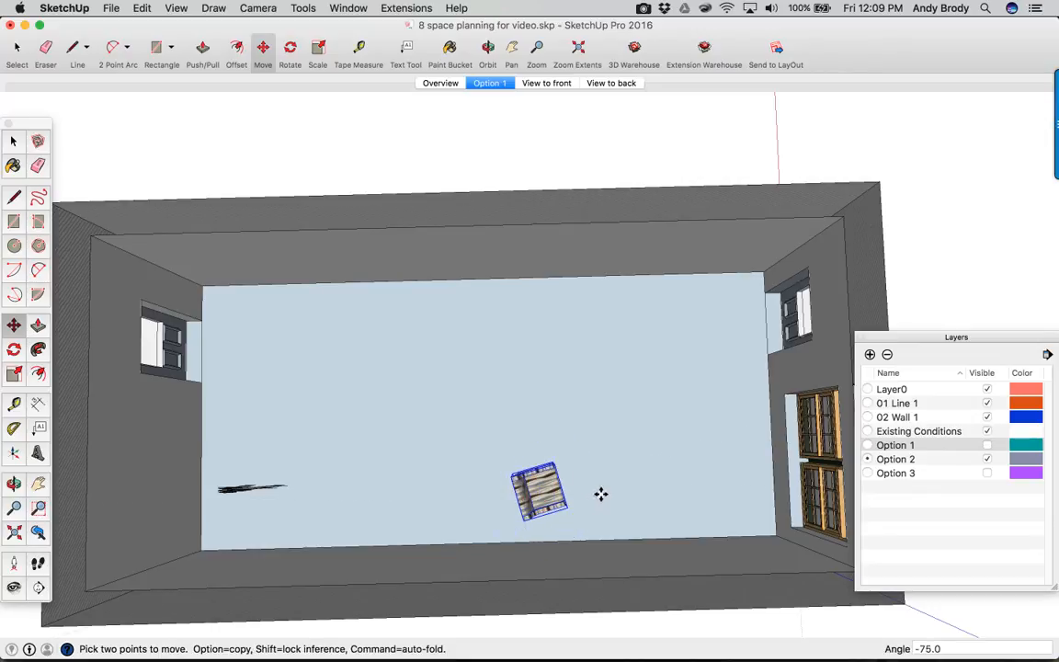
{"action": "left_click", "coordinate": [597, 496]}
{"action": "left_click", "coordinate": [675, 504]}
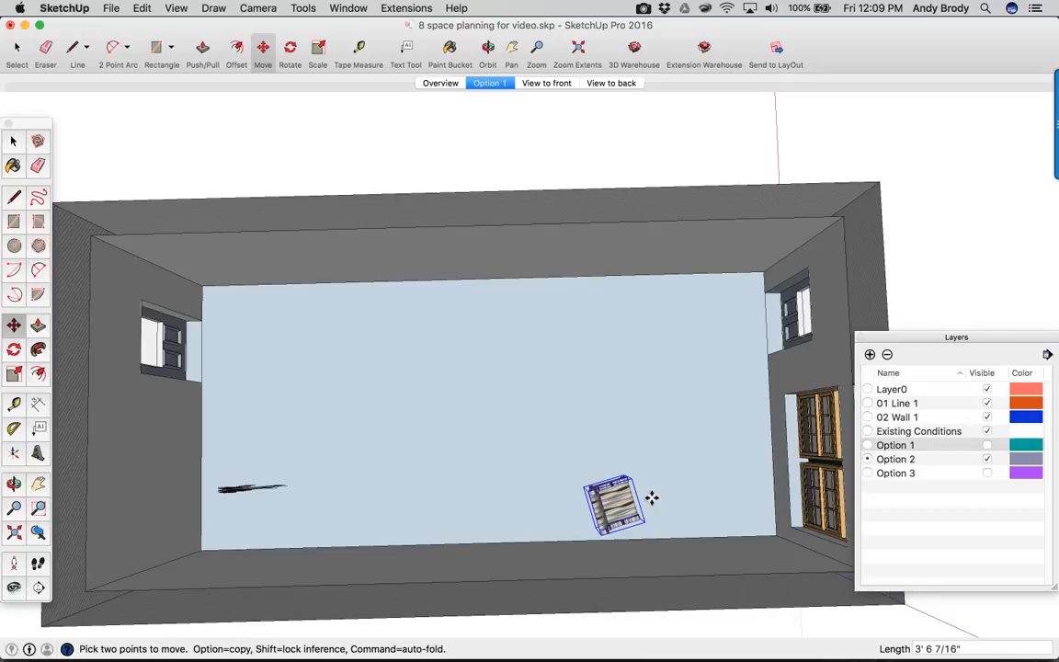
Rotate the chair about 2 degrees around a point outside the room beyond the window wall.
{"action": "left_click", "coordinate": [290, 50]}
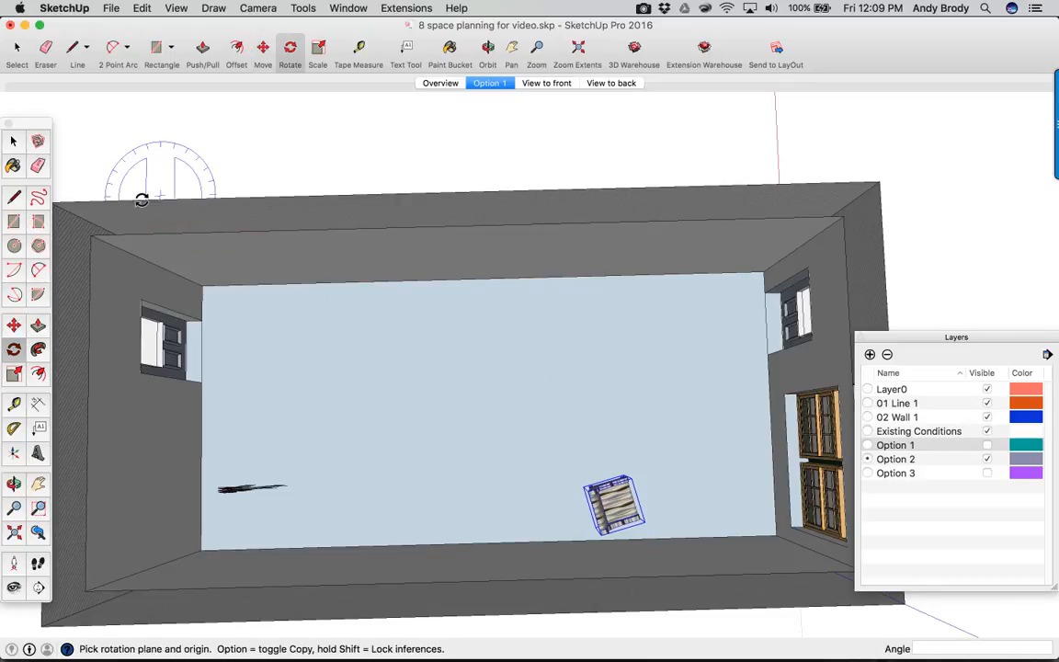
{"action": "left_click", "coordinate": [511, 50]}
{"action": "left_click_drag", "start_coordinate": [441, 480], "coordinate": [351, 456]}
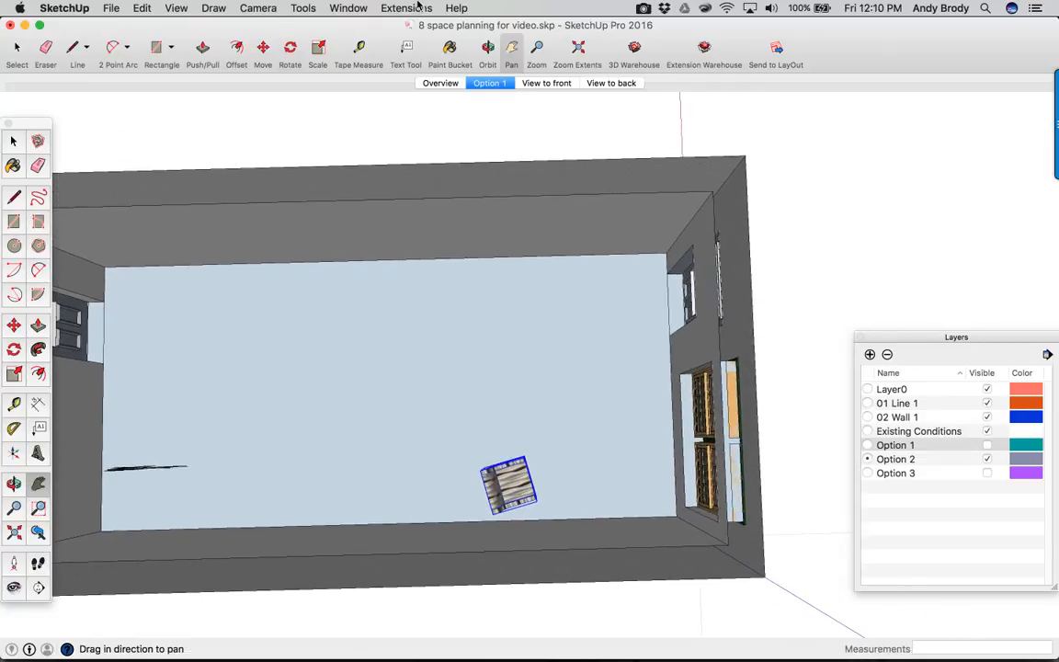
{"action": "left_click", "coordinate": [291, 50]}
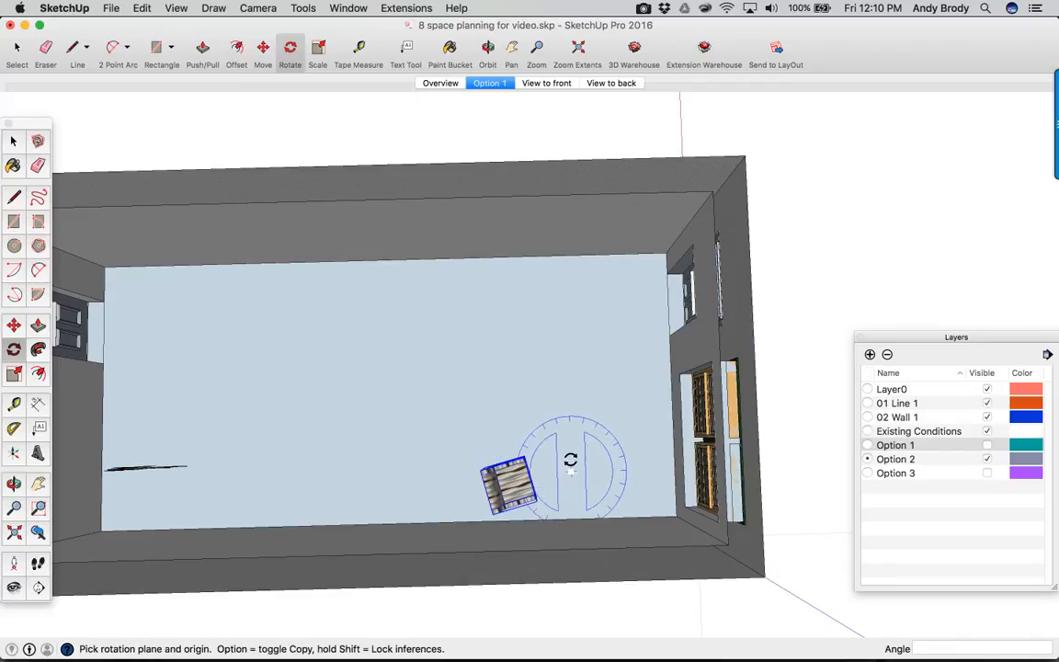
{"action": "left_click", "coordinate": [800, 375]}
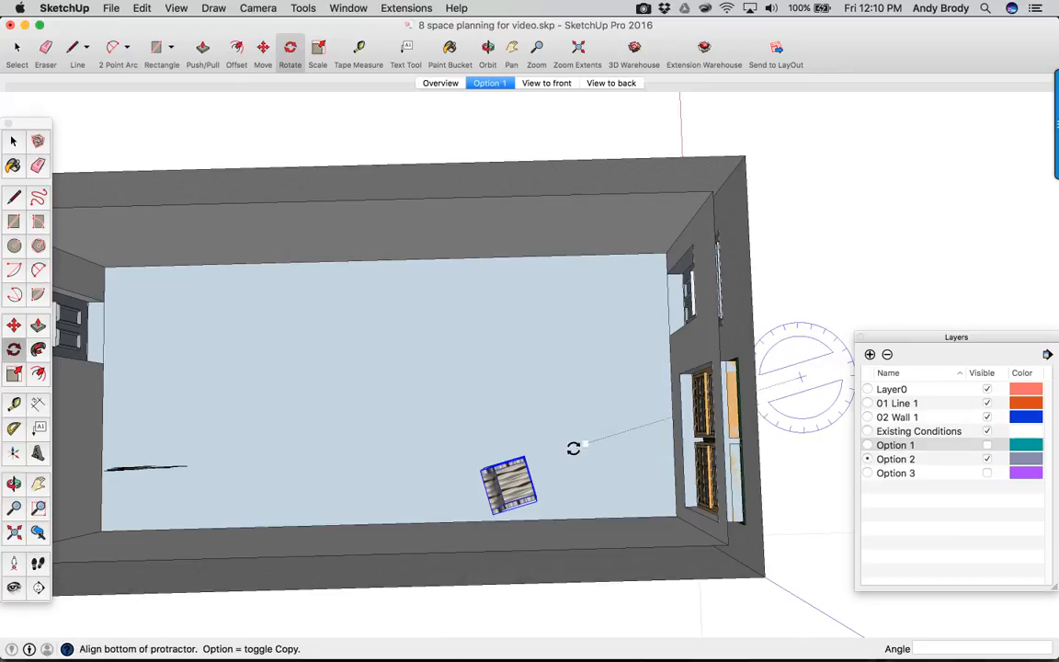
{"action": "left_click", "coordinate": [471, 488]}
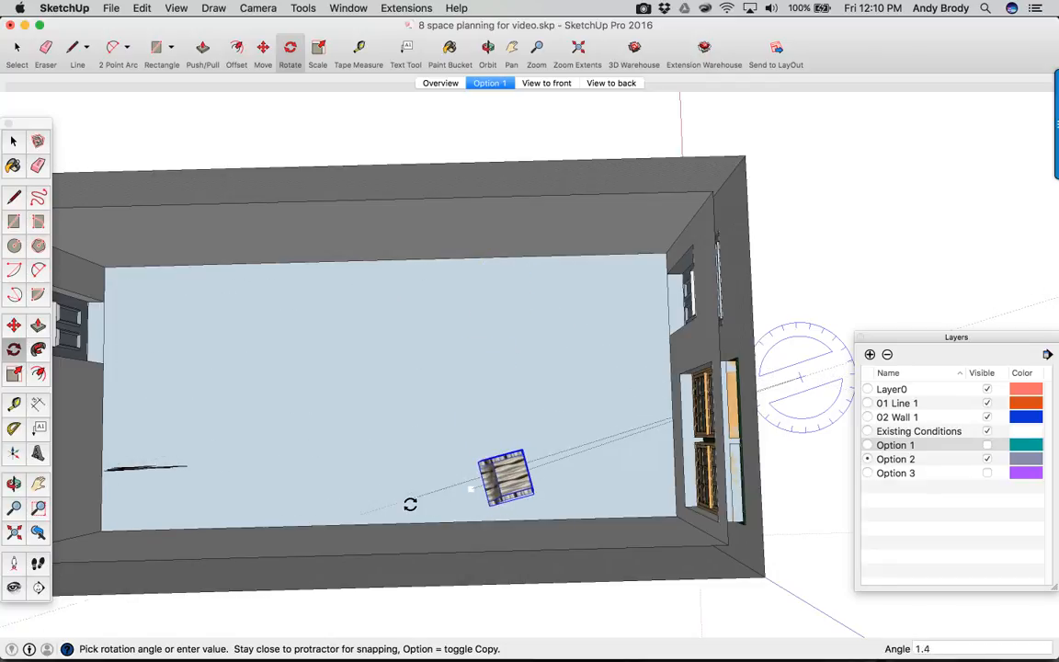
{"action": "left_click", "coordinate": [395, 480]}
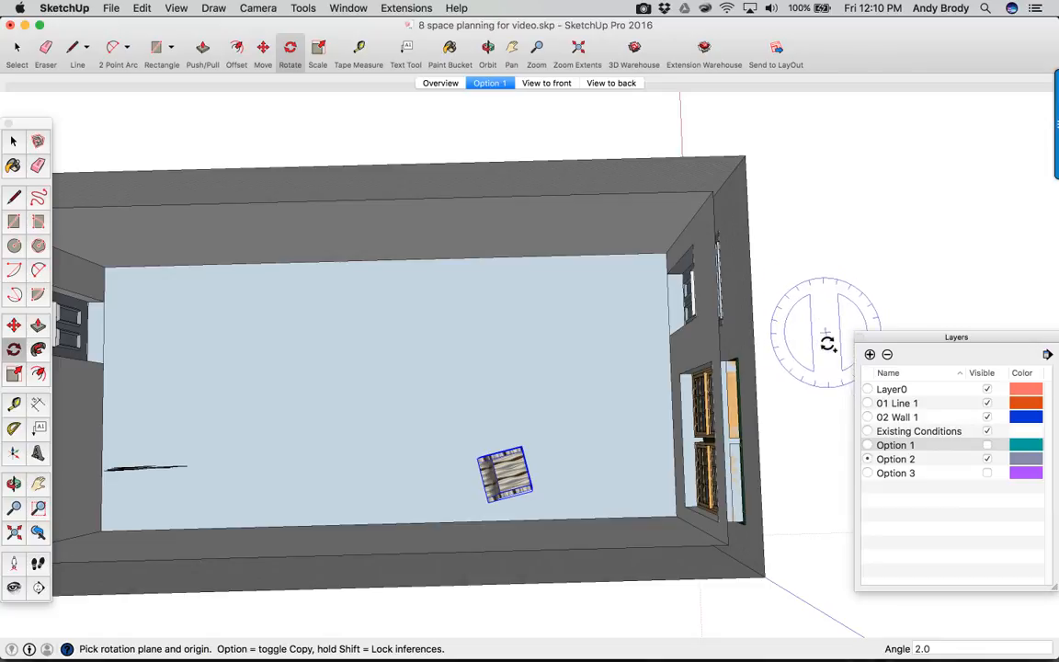
Try a rotated array of three chair copies (x3) around a point beyond the window wall.
{"action": "left_click", "coordinate": [827, 342]}
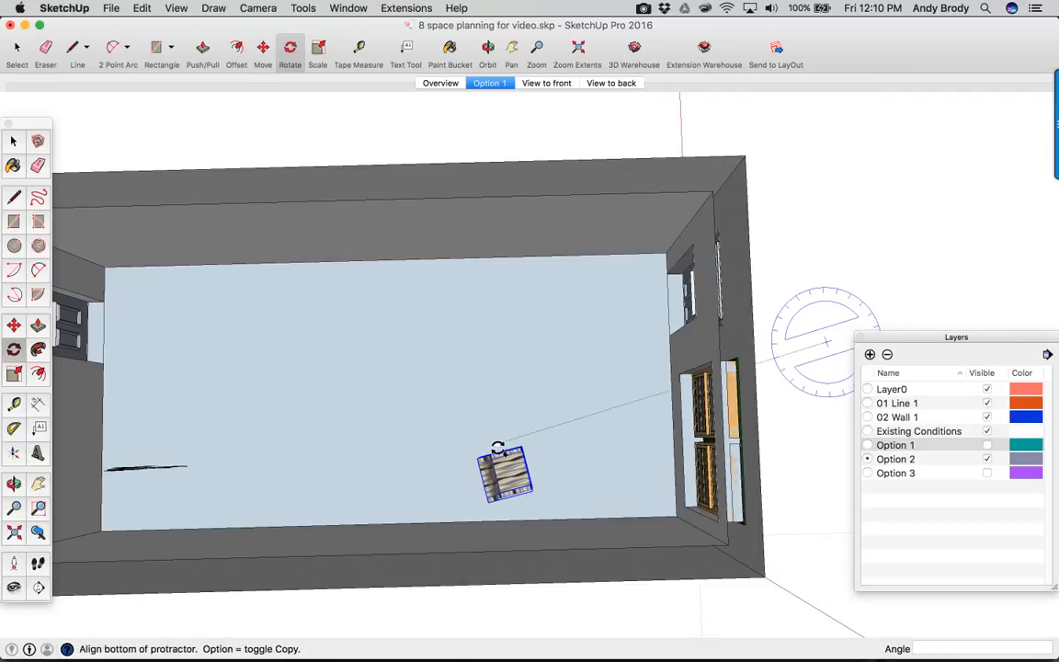
{"action": "left_click", "coordinate": [464, 470]}
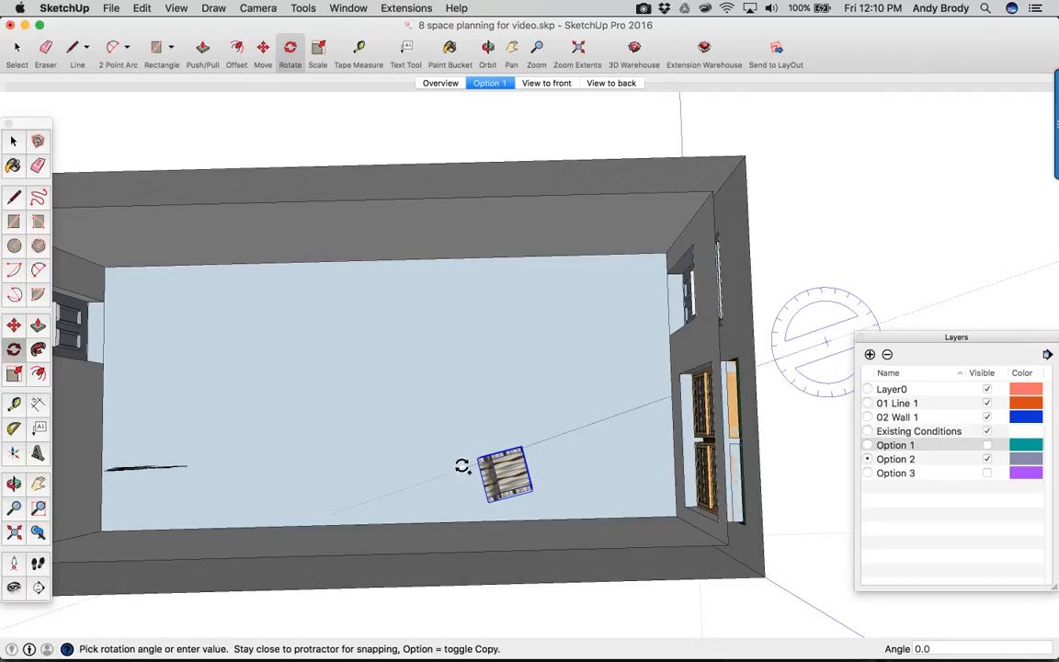
{"action": "left_click", "coordinate": [439, 414]}
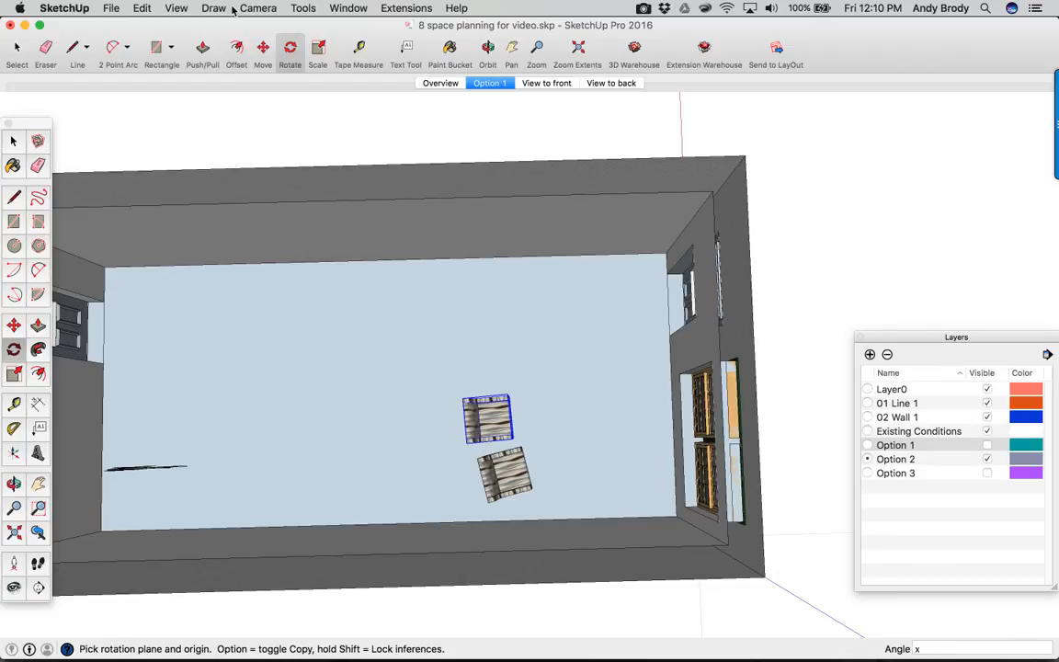
{"action": "key", "text": "Return"}
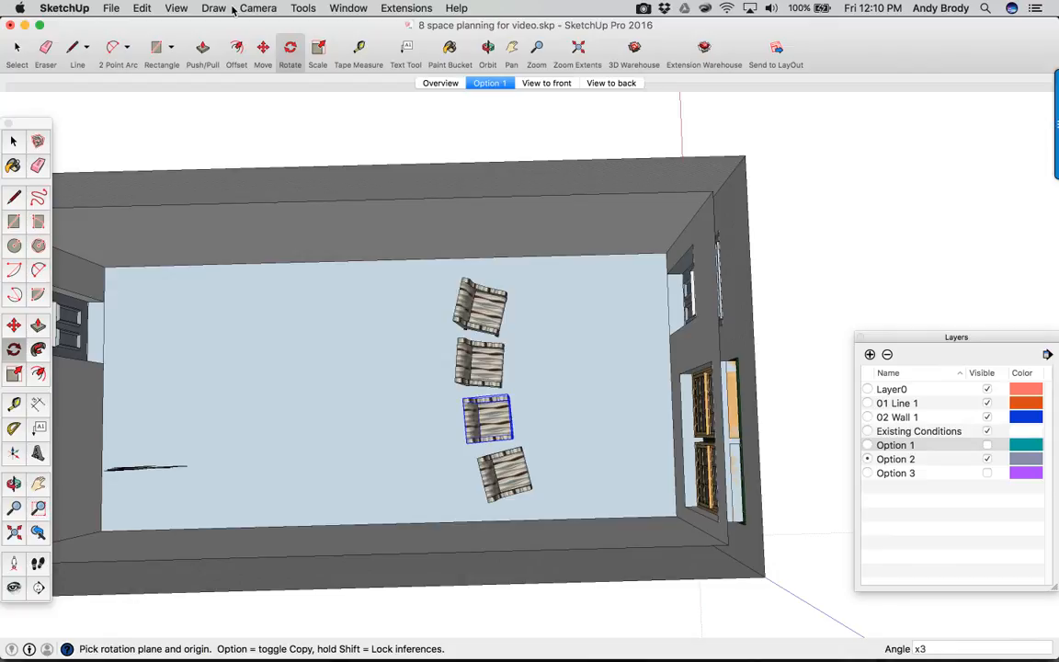
{"action": "key", "text": "super+z"}
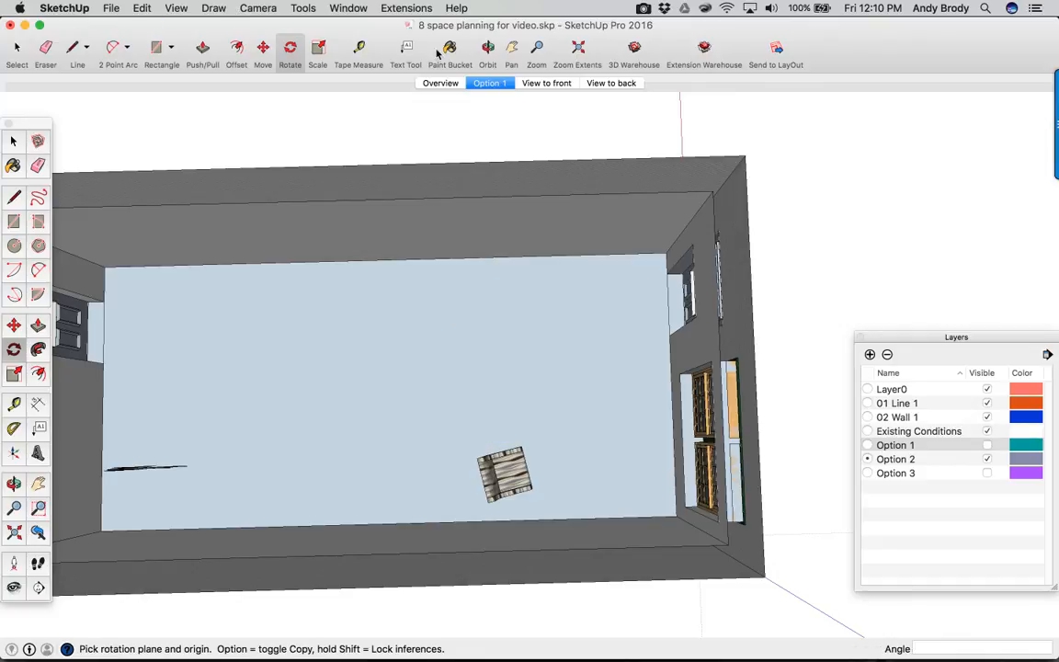
Move the chair about 12' 1" along the long wall, away from the windows, and close the Layers window.
{"action": "key", "text": "space"}
{"action": "left_click", "coordinate": [504, 471]}
{"action": "key", "text": "m"}
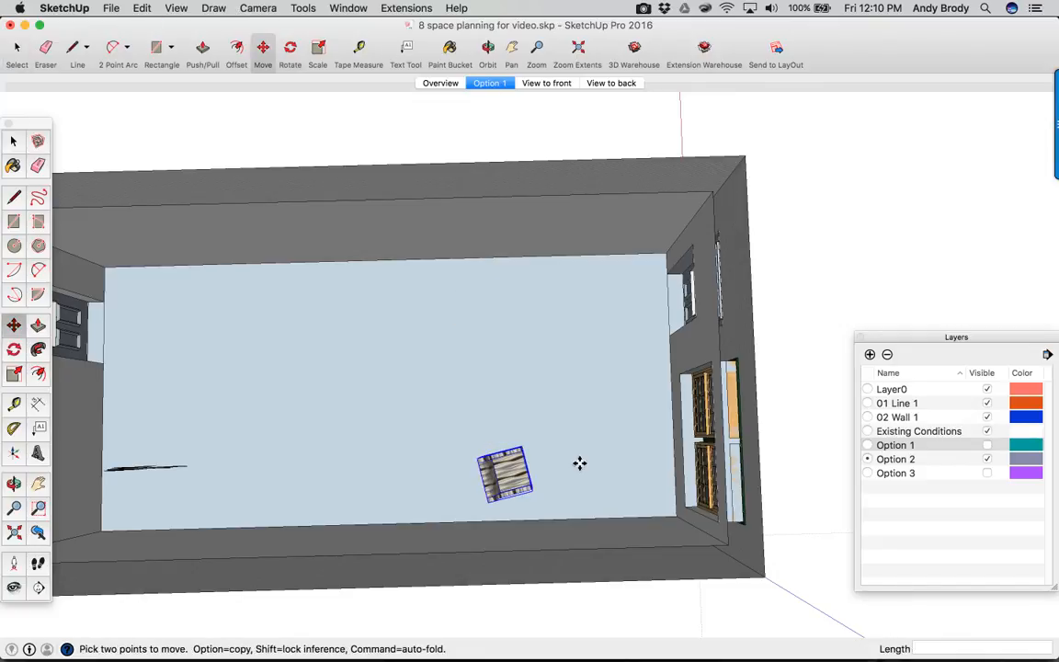
{"action": "left_click", "coordinate": [579, 462]}
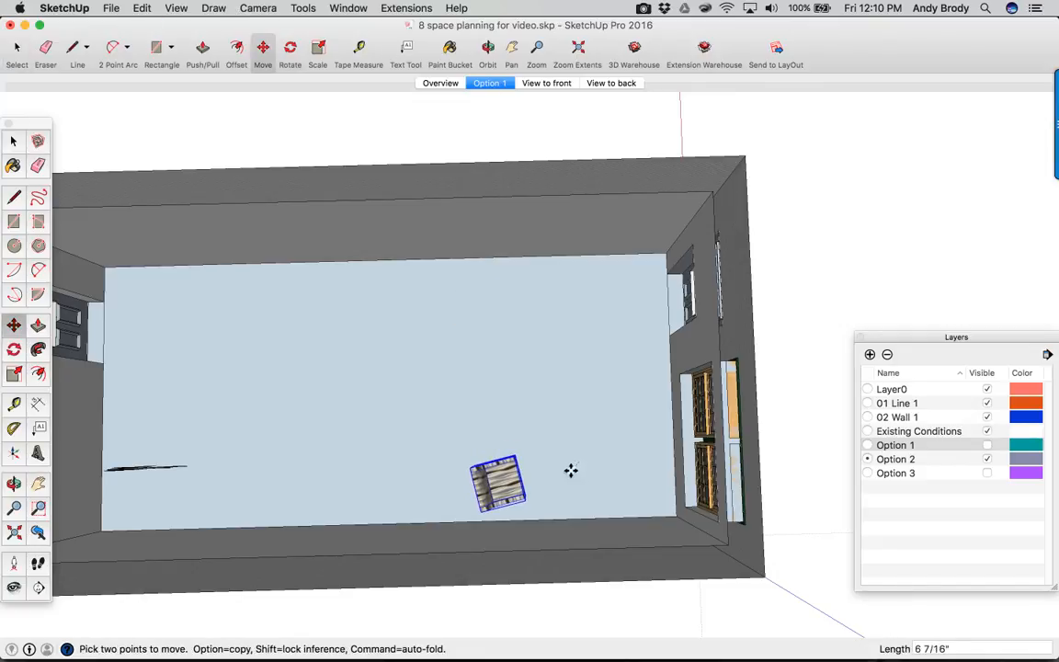
{"action": "left_click", "coordinate": [332, 485]}
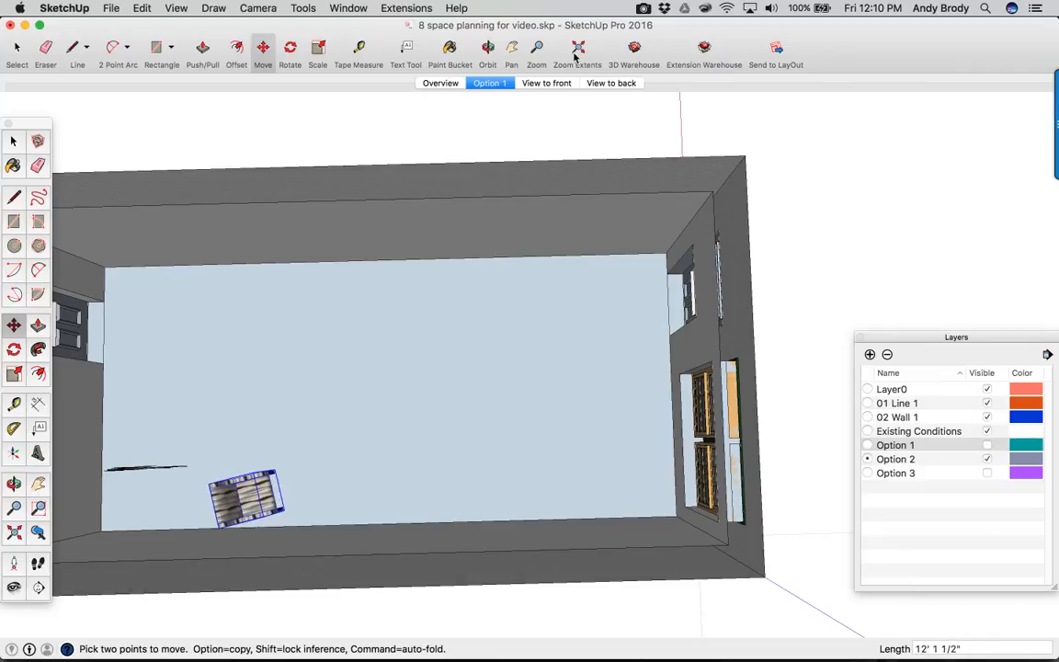
{"action": "left_click", "coordinate": [860, 338]}
Make a copy of the chair rotated about 29 degrees to the opposite long wall, around a floor point near the window wall.
{"action": "left_click", "coordinate": [488, 47]}
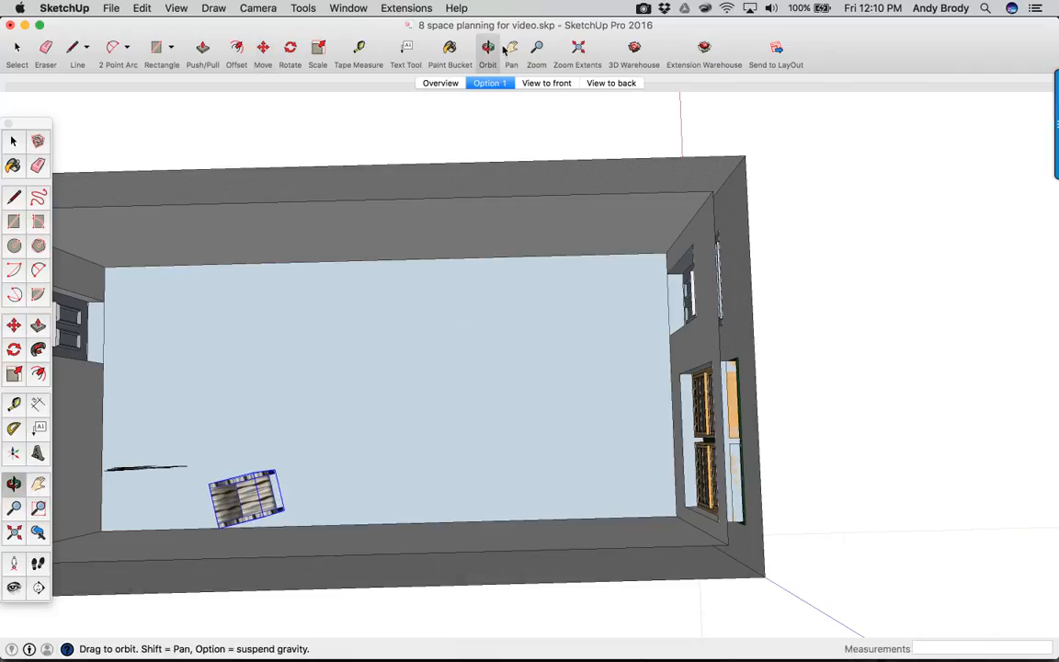
{"action": "left_click", "coordinate": [511, 47]}
{"action": "left_click_drag", "start_coordinate": [437, 248], "coordinate": [560, 248]}
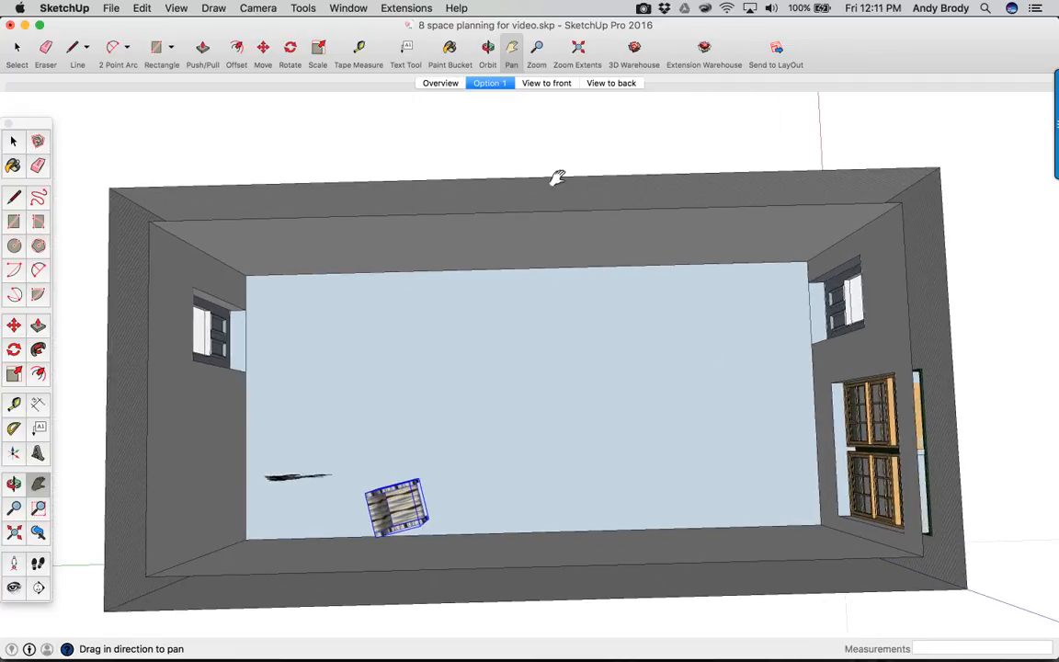
{"action": "left_click", "coordinate": [488, 46]}
{"action": "mouse_move", "coordinate": [313, 354]}
{"action": "left_mouse_down"}
{"action": "mouse_move", "coordinate": [334, 373]}
{"action": "mouse_move", "coordinate": [331, 388]}
{"action": "mouse_move", "coordinate": [301, 351]}
{"action": "left_mouse_up"}
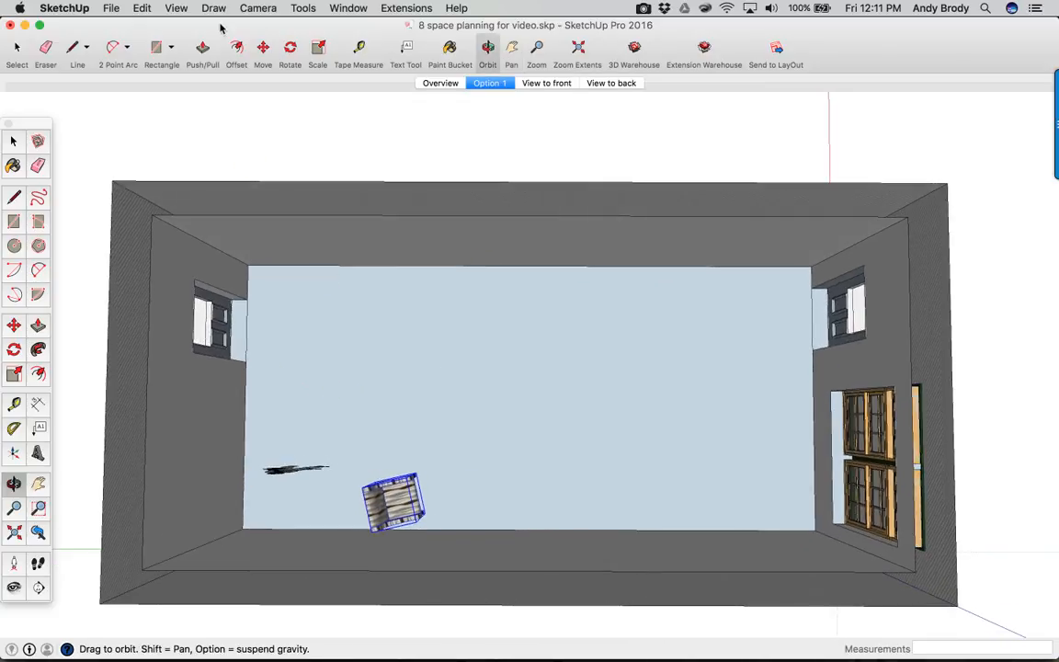
{"action": "left_click", "coordinate": [290, 58]}
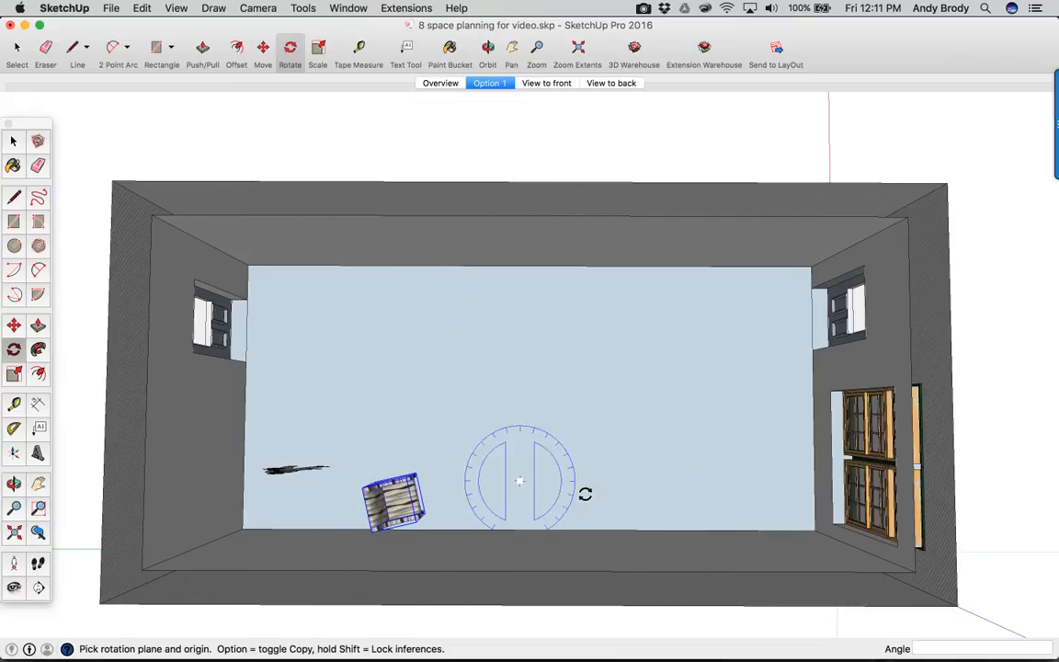
{"action": "left_click", "coordinate": [792, 409]}
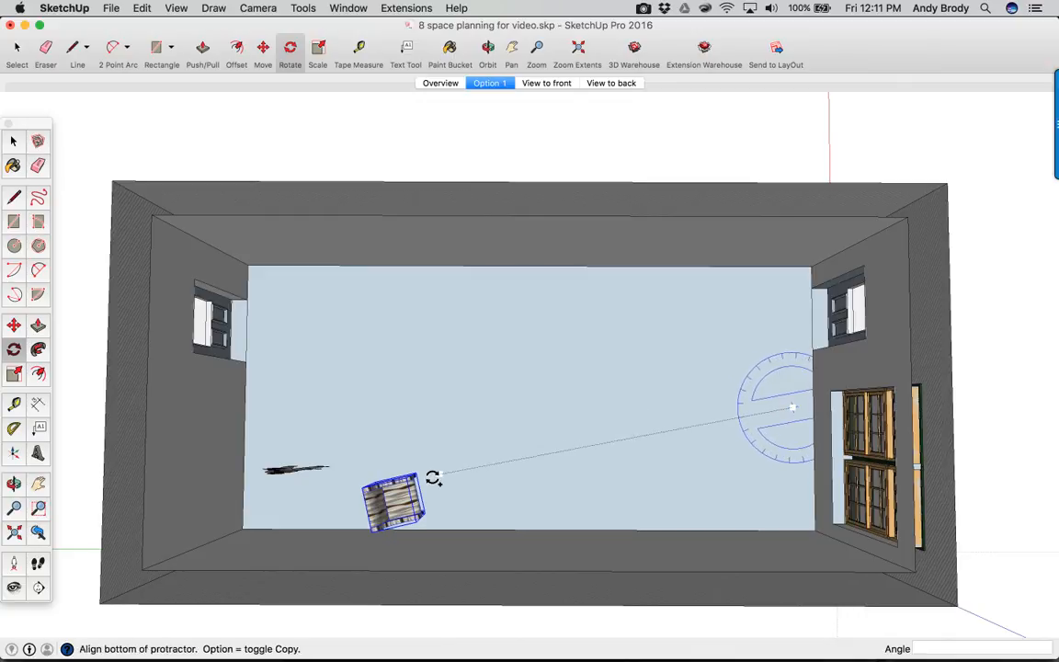
{"action": "left_click", "coordinate": [358, 505]}
{"action": "key", "text": "alt"}
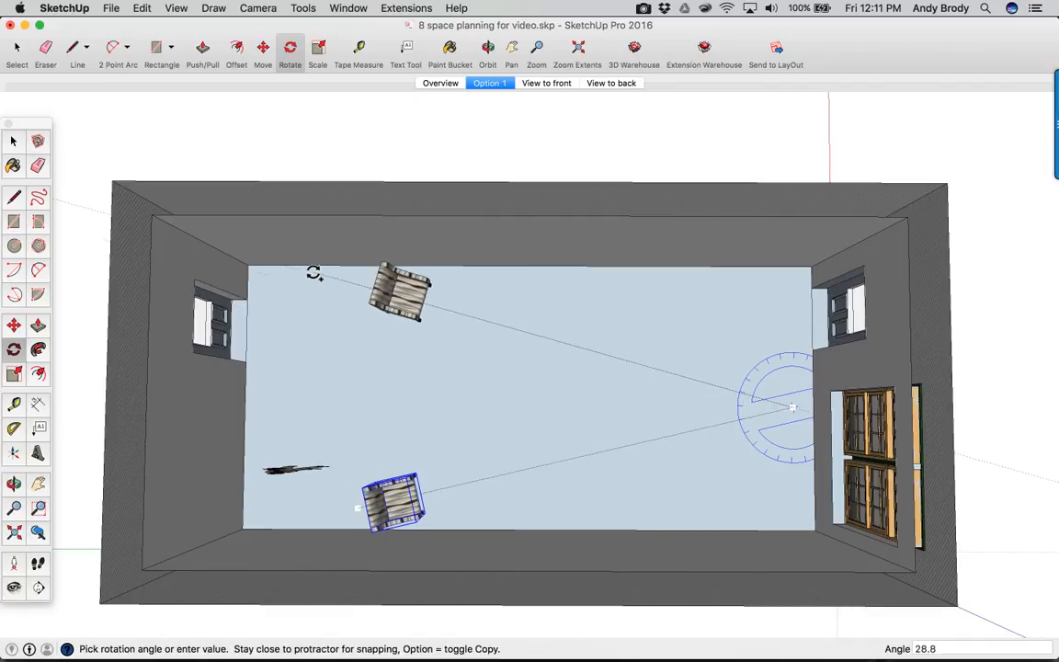
{"action": "left_click", "coordinate": [314, 273]}
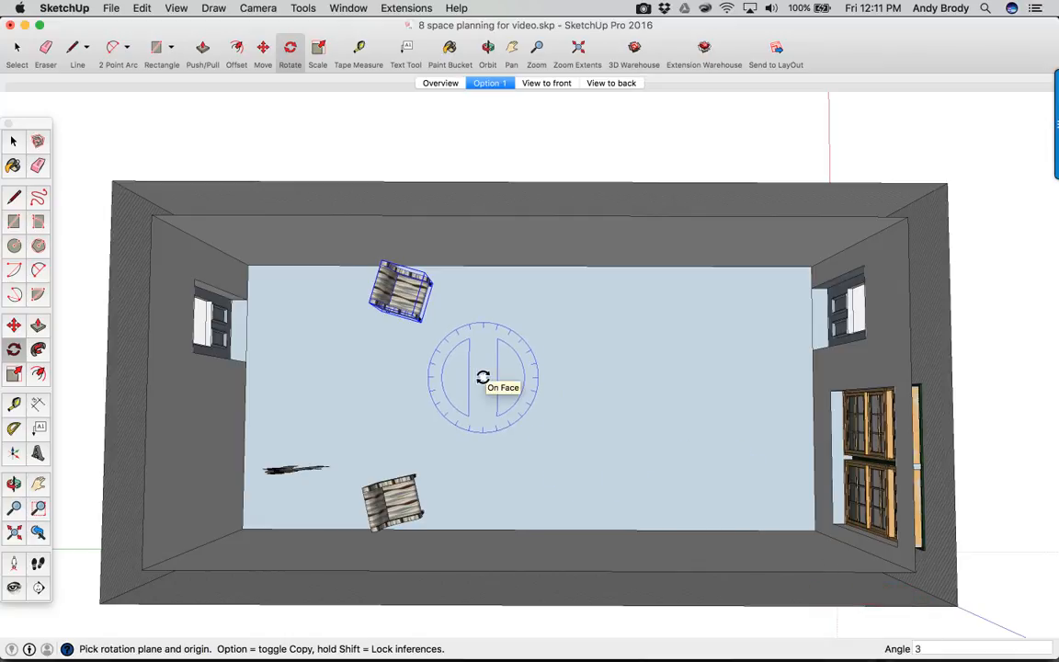
Fill the arc between the two chairs with evenly spaced copies by dividing the rotation by 4 (/4).
{"action": "key", "text": "super+z"}
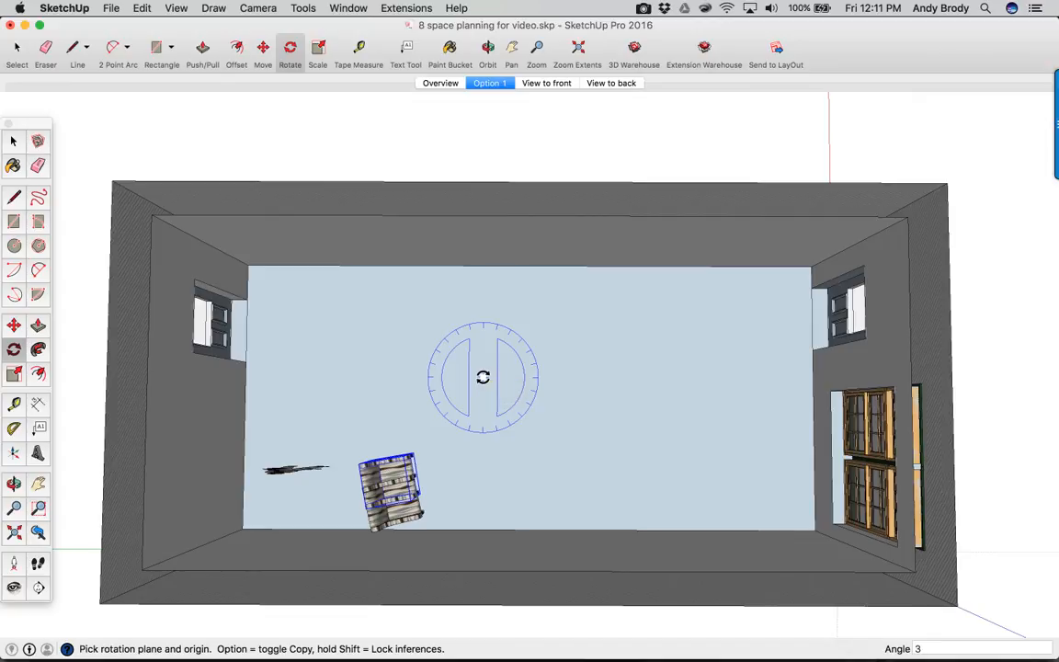
{"action": "key", "text": "super+shift+z"}
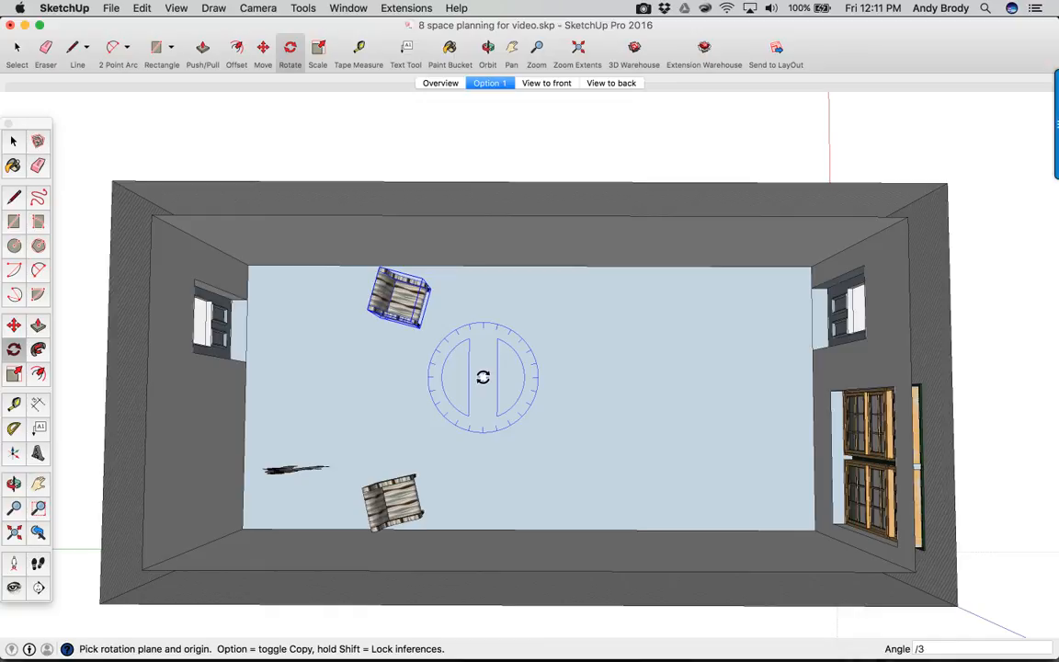
{"action": "key", "text": "Return"}
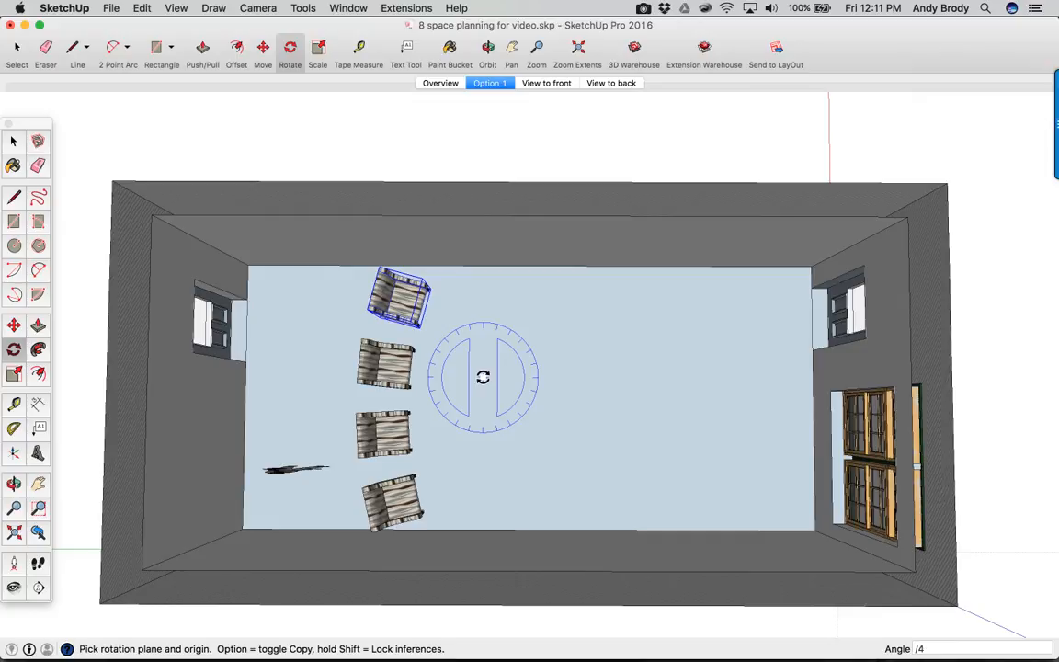
{"action": "key", "text": "Return"}
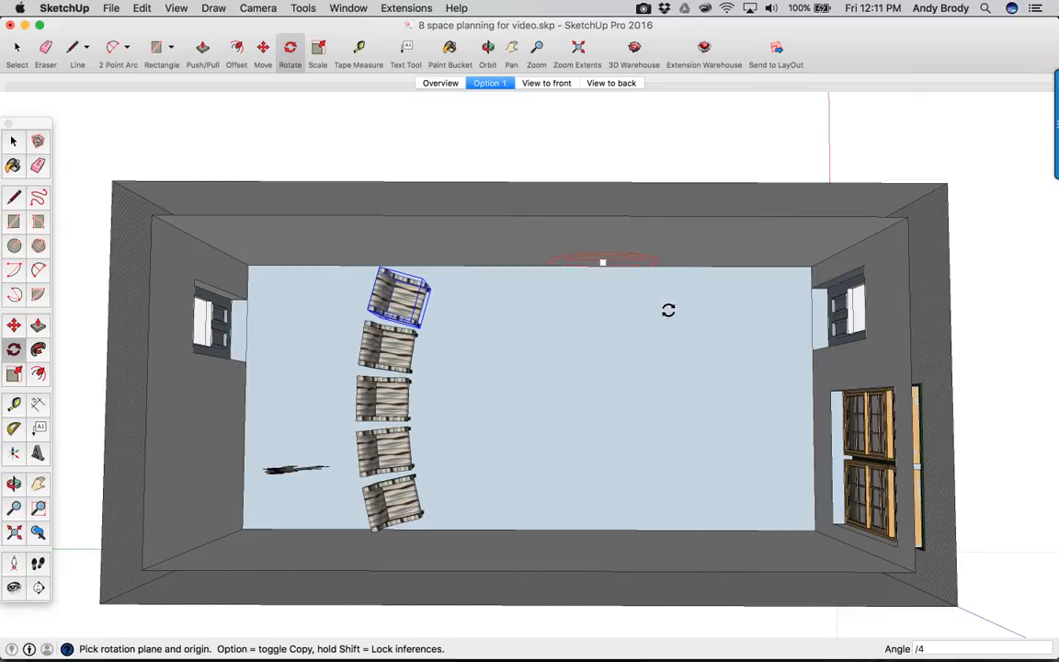
Copy the curved row of five chairs about 4' 4" toward the windows and repeat the copy three times (x3).
{"action": "left_click", "coordinate": [13, 139]}
{"action": "left_click", "coordinate": [386, 347], "text": "shift"}
{"action": "left_click", "coordinate": [388, 409], "text": "shift"}
{"action": "left_click", "coordinate": [395, 429], "text": "shift"}
{"action": "left_click", "coordinate": [391, 501], "text": "shift"}
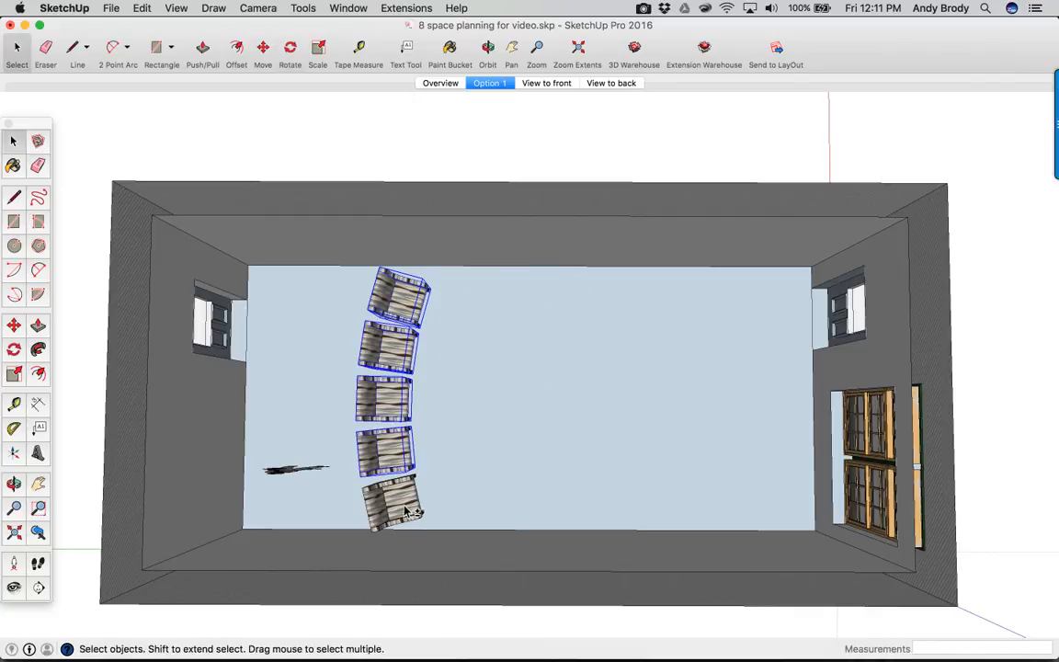
{"action": "key", "text": "m"}
{"action": "left_click", "coordinate": [499, 422]}
{"action": "key", "text": "alt"}
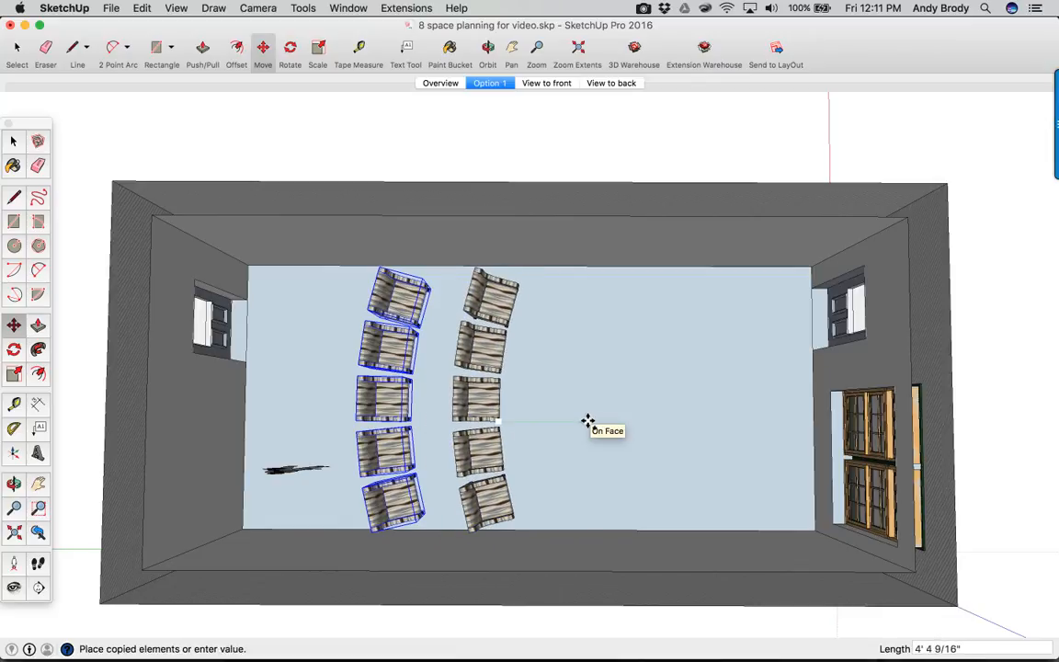
{"action": "left_click", "coordinate": [587, 421]}
{"action": "type", "text": "x"}
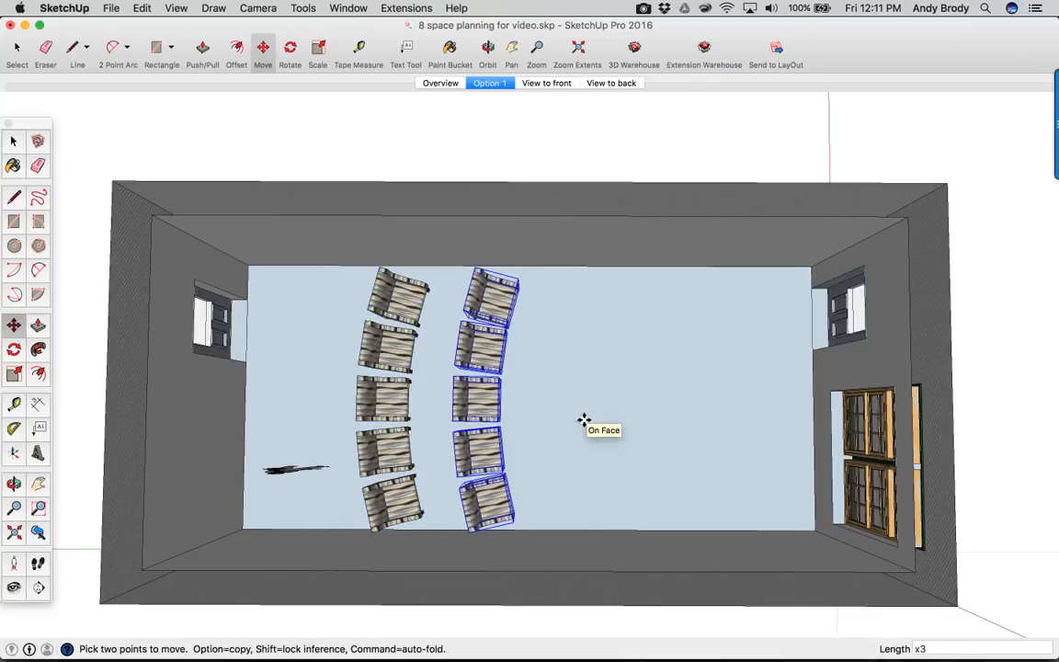
{"action": "type", "text": "3"}
{"action": "key", "text": "Return"}
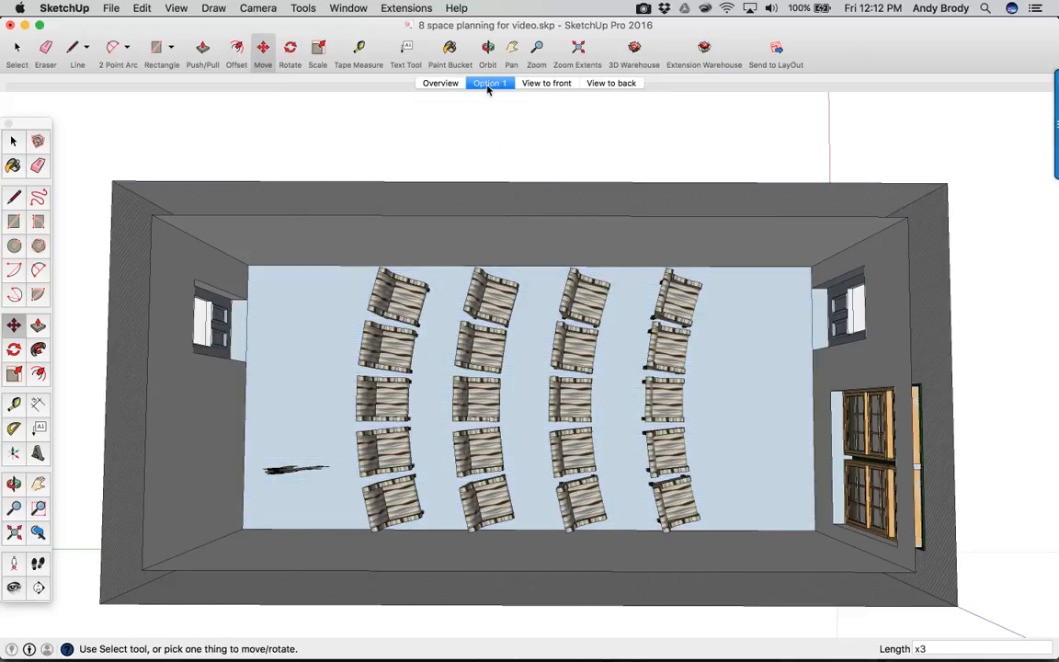
Add a new scene after Option 1, rename it "Option 2" and compare it with the Option 1 scene.
{"action": "right_click", "coordinate": [489, 87]}
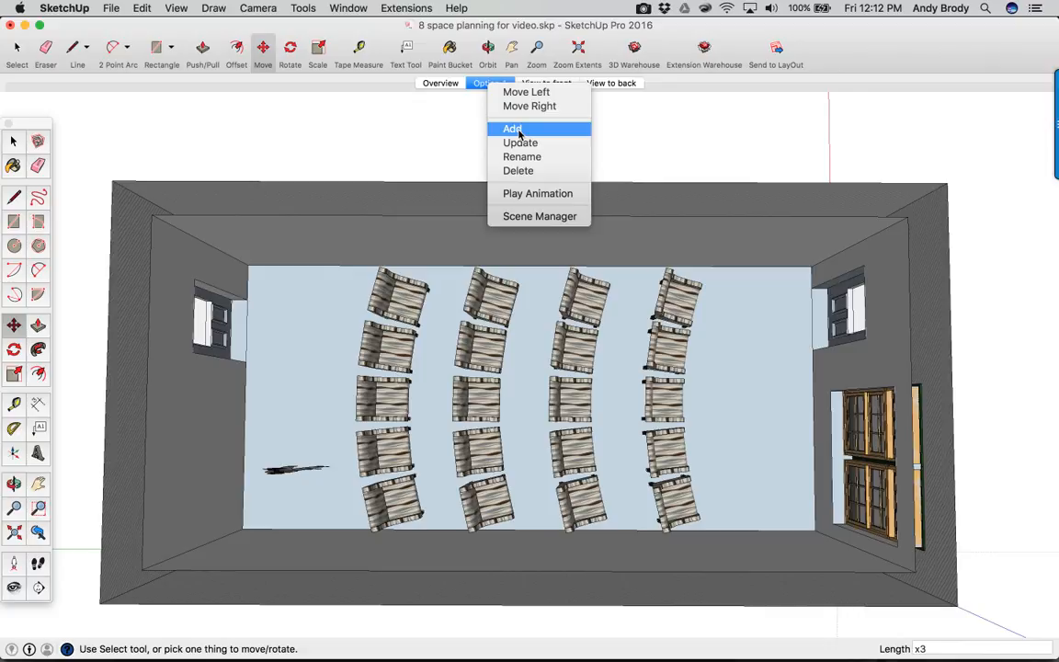
{"action": "left_click", "coordinate": [519, 130]}
{"action": "right_click", "coordinate": [513, 83]}
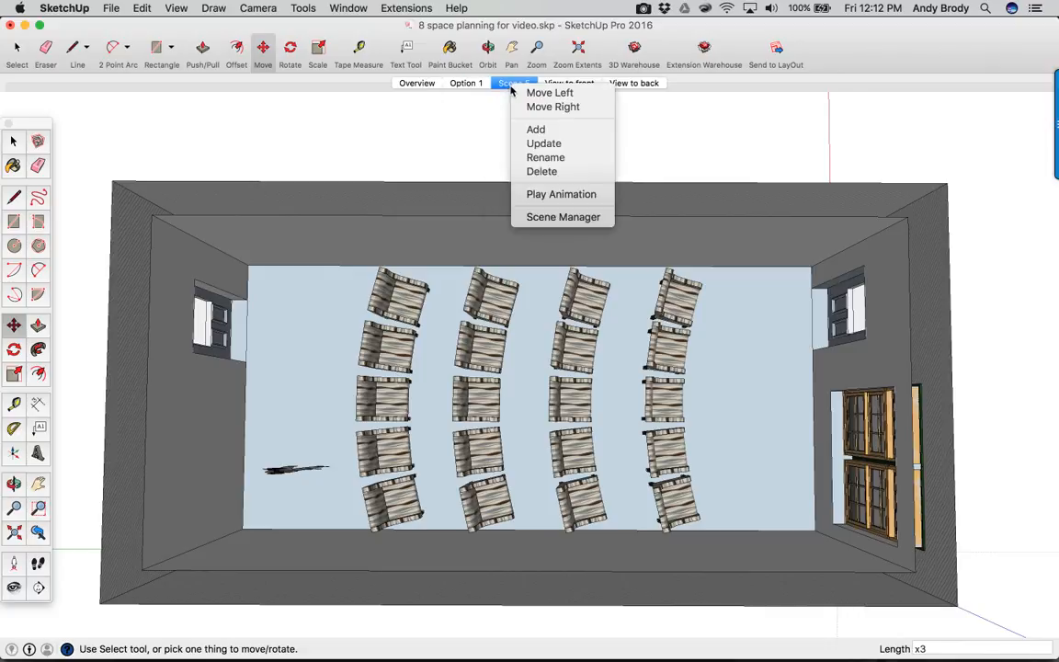
{"action": "left_click", "coordinate": [542, 159]}
{"action": "type", "text": "Option 2"}
{"action": "key", "text": "Return"}
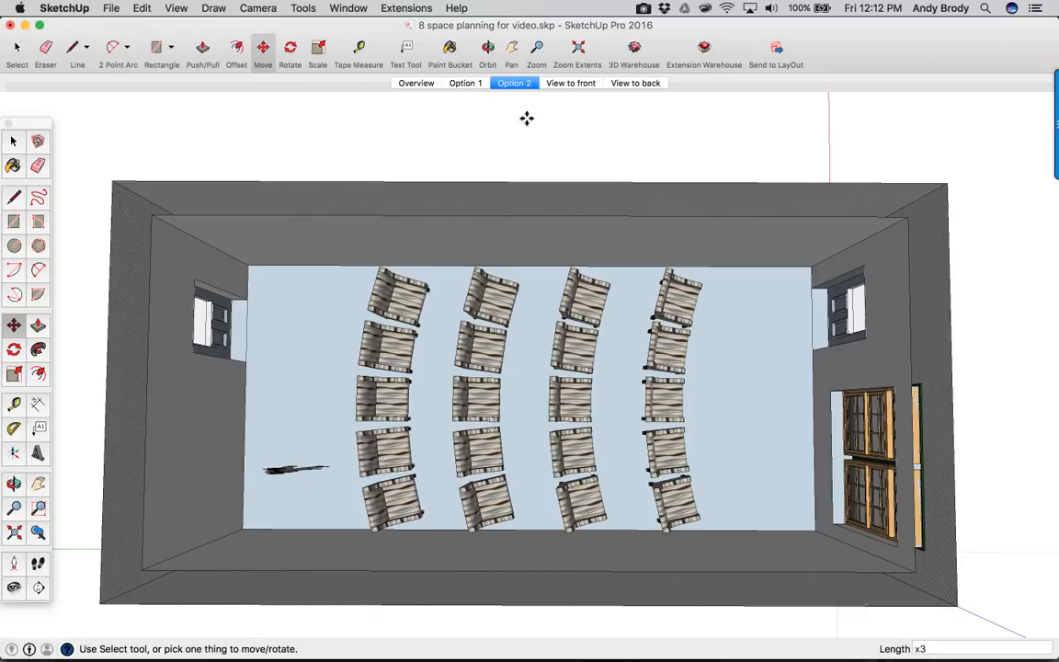
{"action": "left_click", "coordinate": [465, 84]}
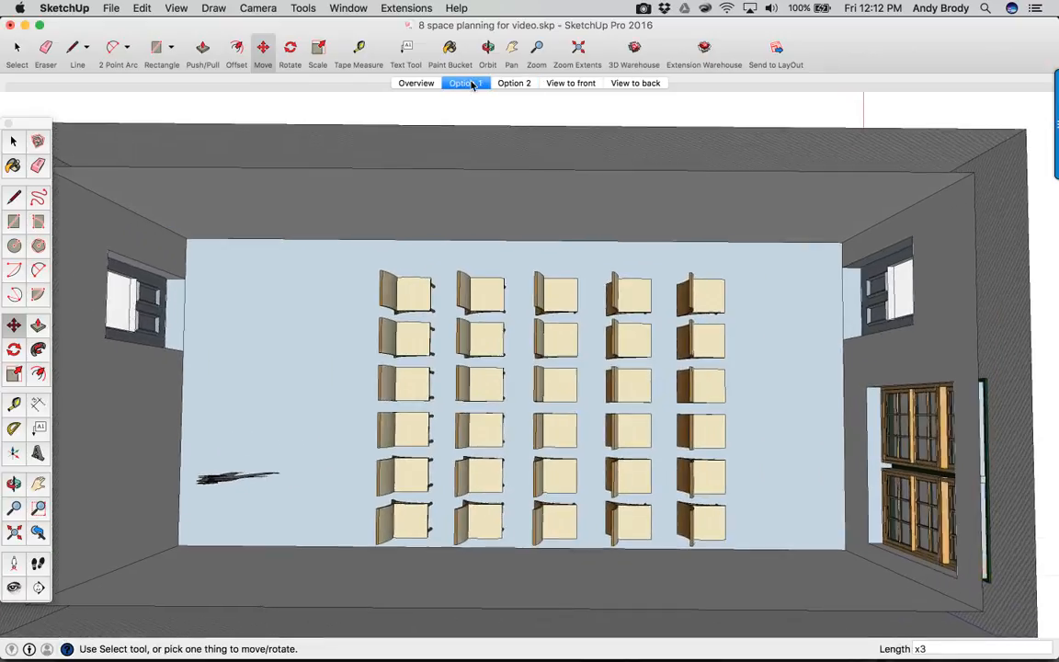
{"action": "left_click", "coordinate": [512, 84]}
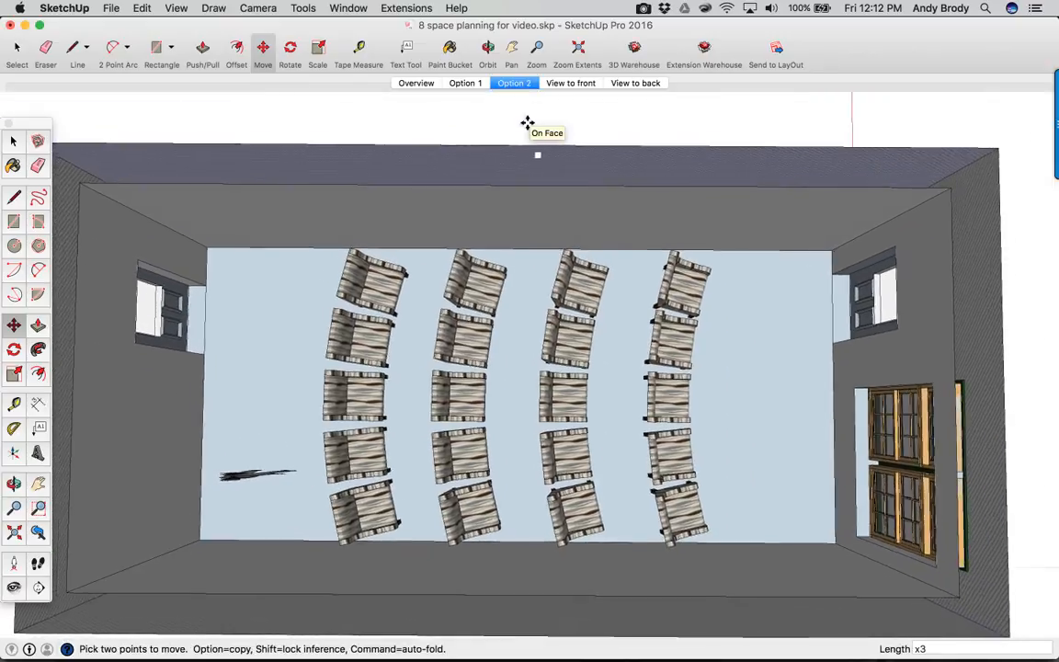
Switch to the open model 8 space planning.skp and view its Option 2 and Option 3 scenes.
{"action": "left_click", "coordinate": [348, 8]}
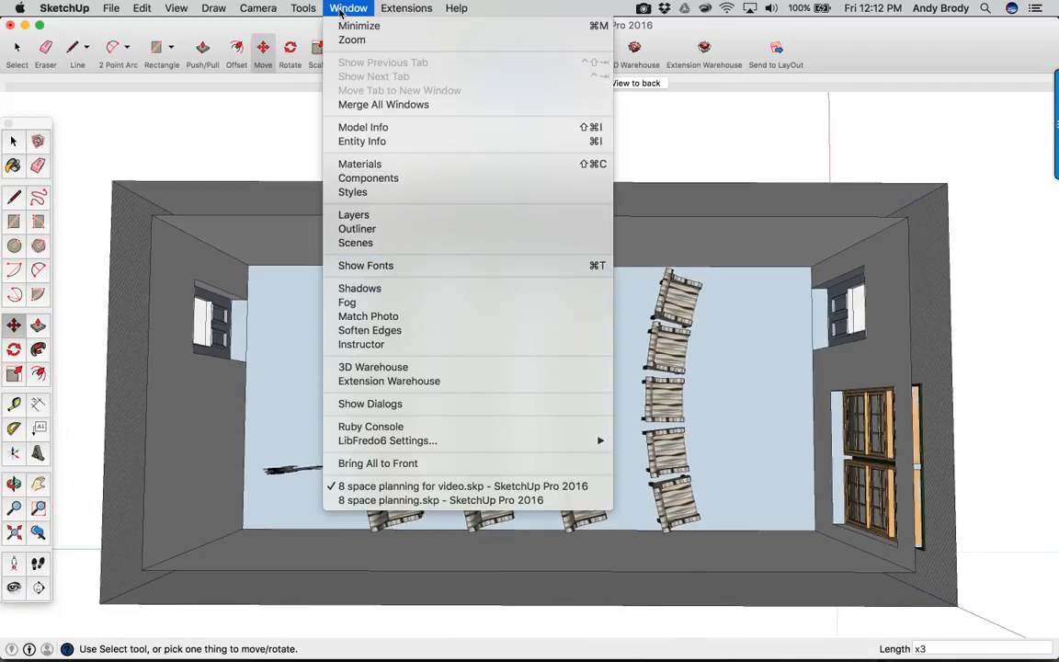
{"action": "left_click", "coordinate": [401, 487]}
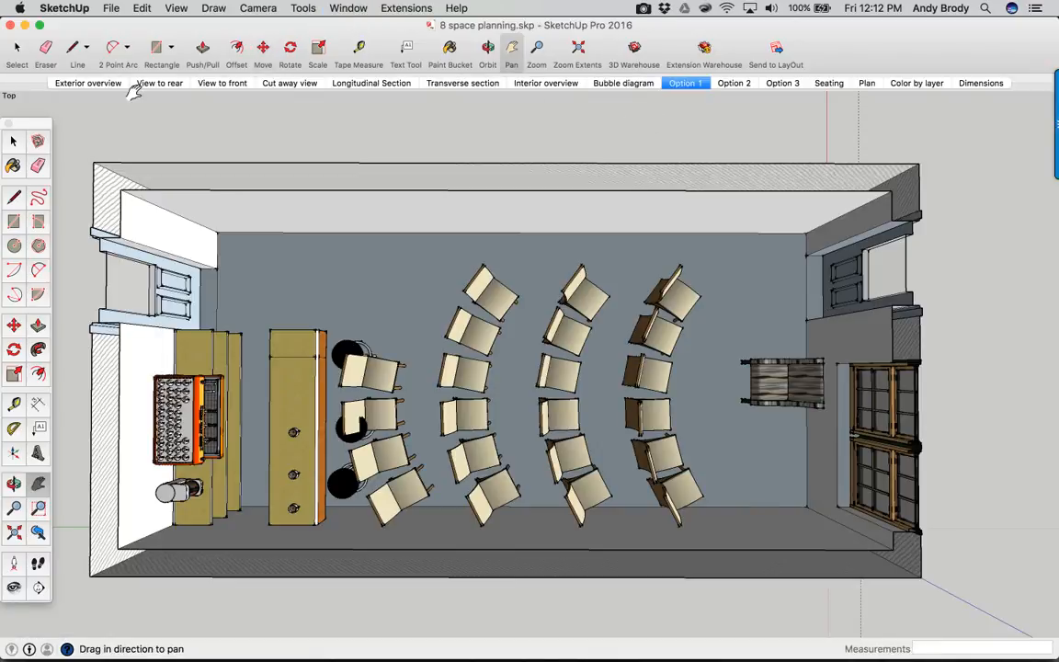
{"action": "left_click", "coordinate": [733, 84]}
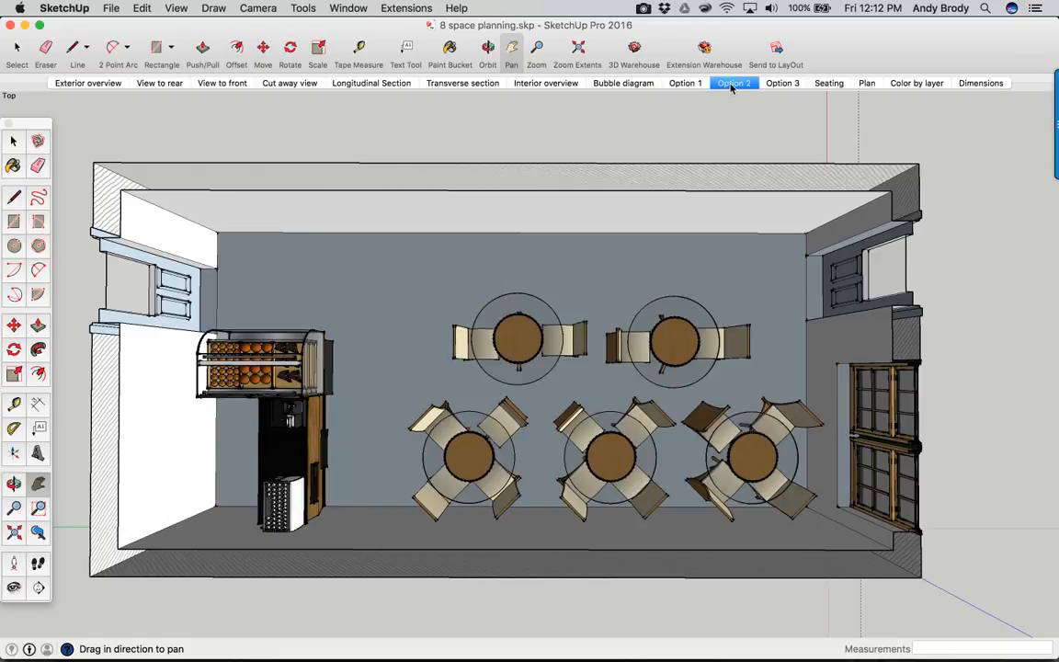
{"action": "left_click", "coordinate": [783, 84]}
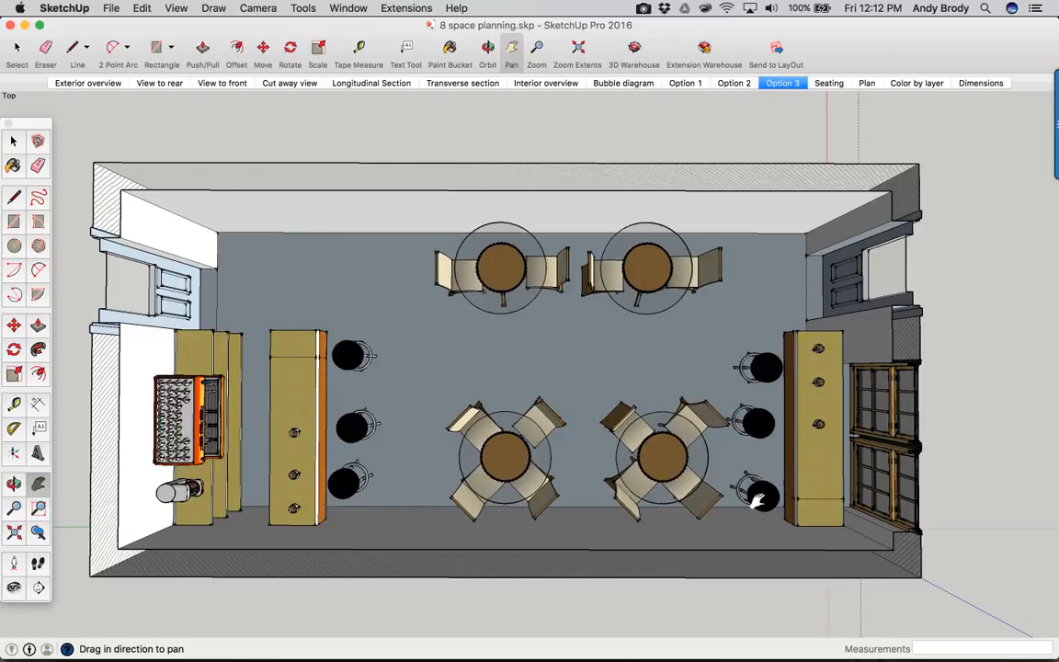